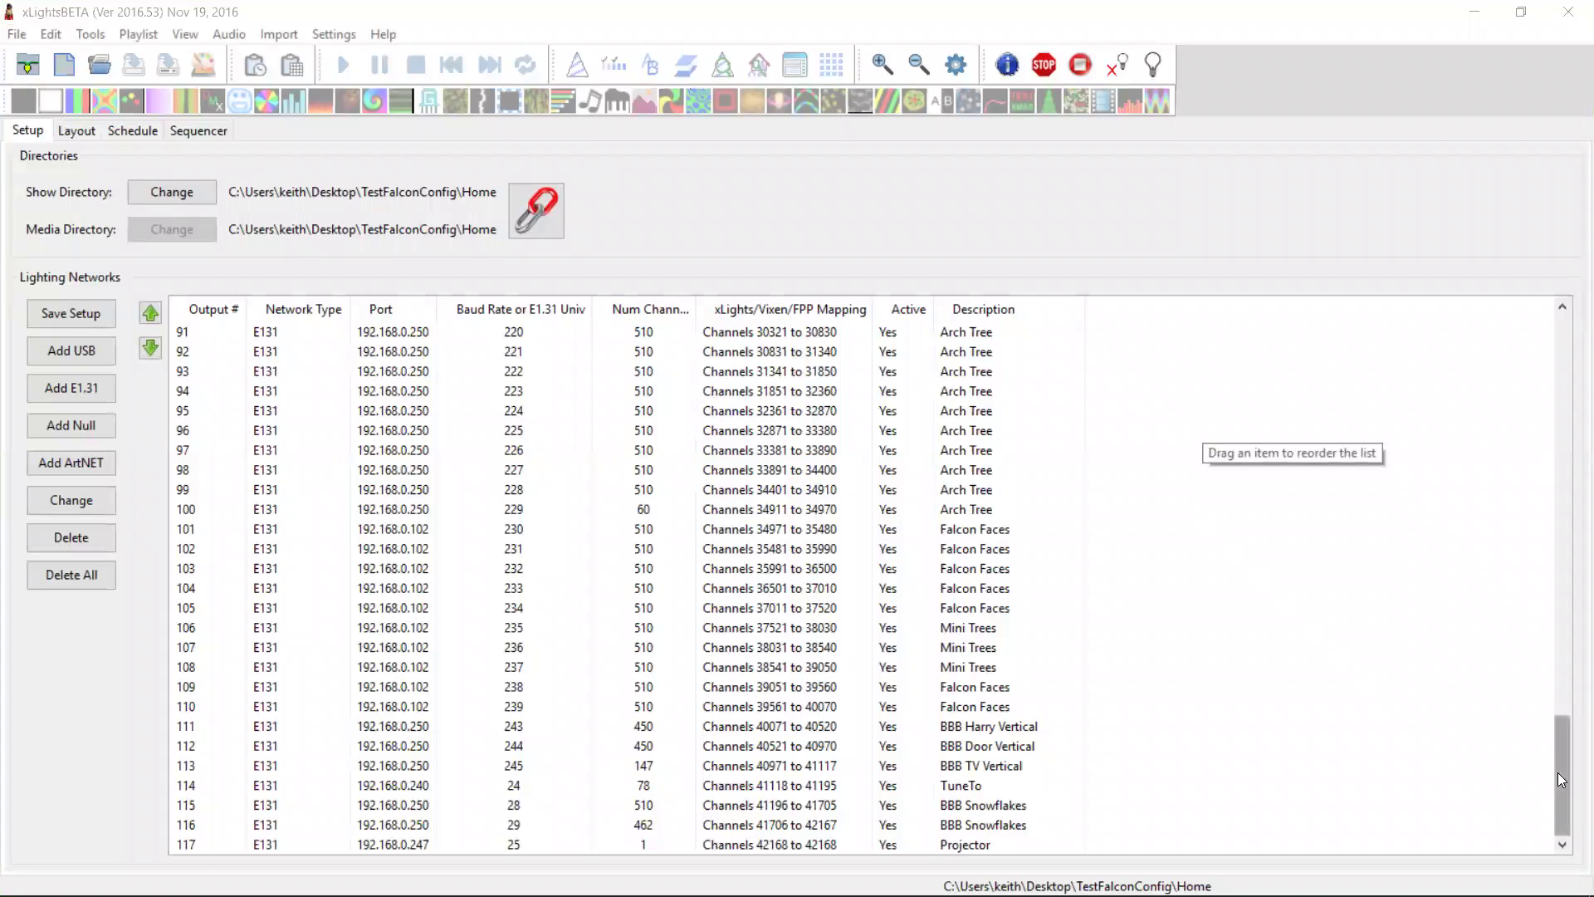
Step: Leave the xLights lighting networks list and switch to the Chrome browser window
drag(1559, 773, 1563, 798)
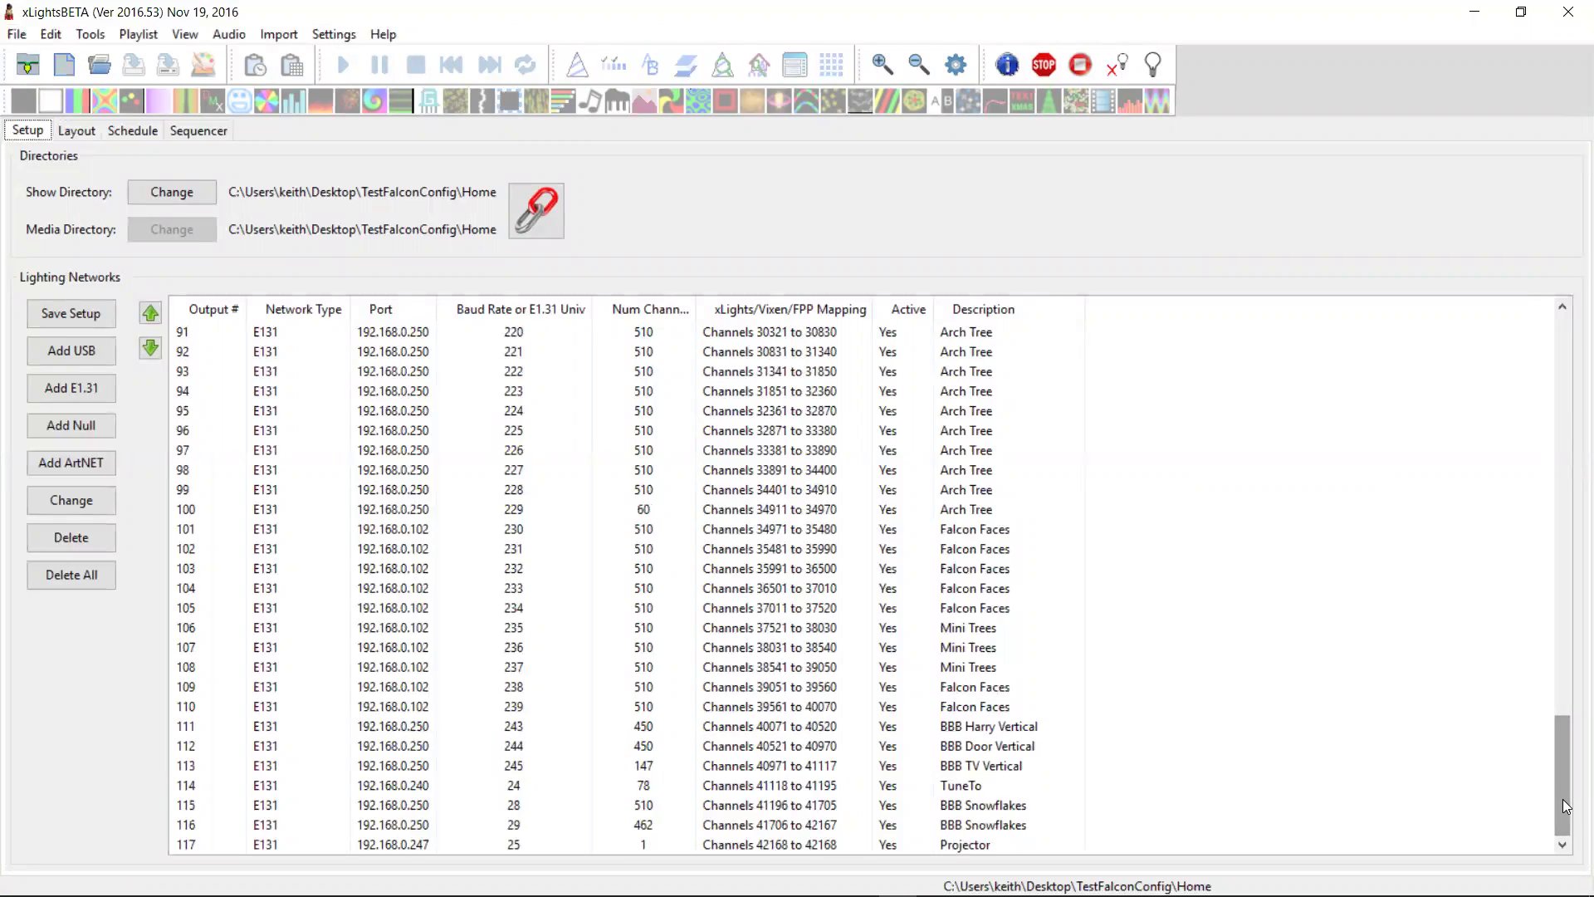
key(alt+Tab)
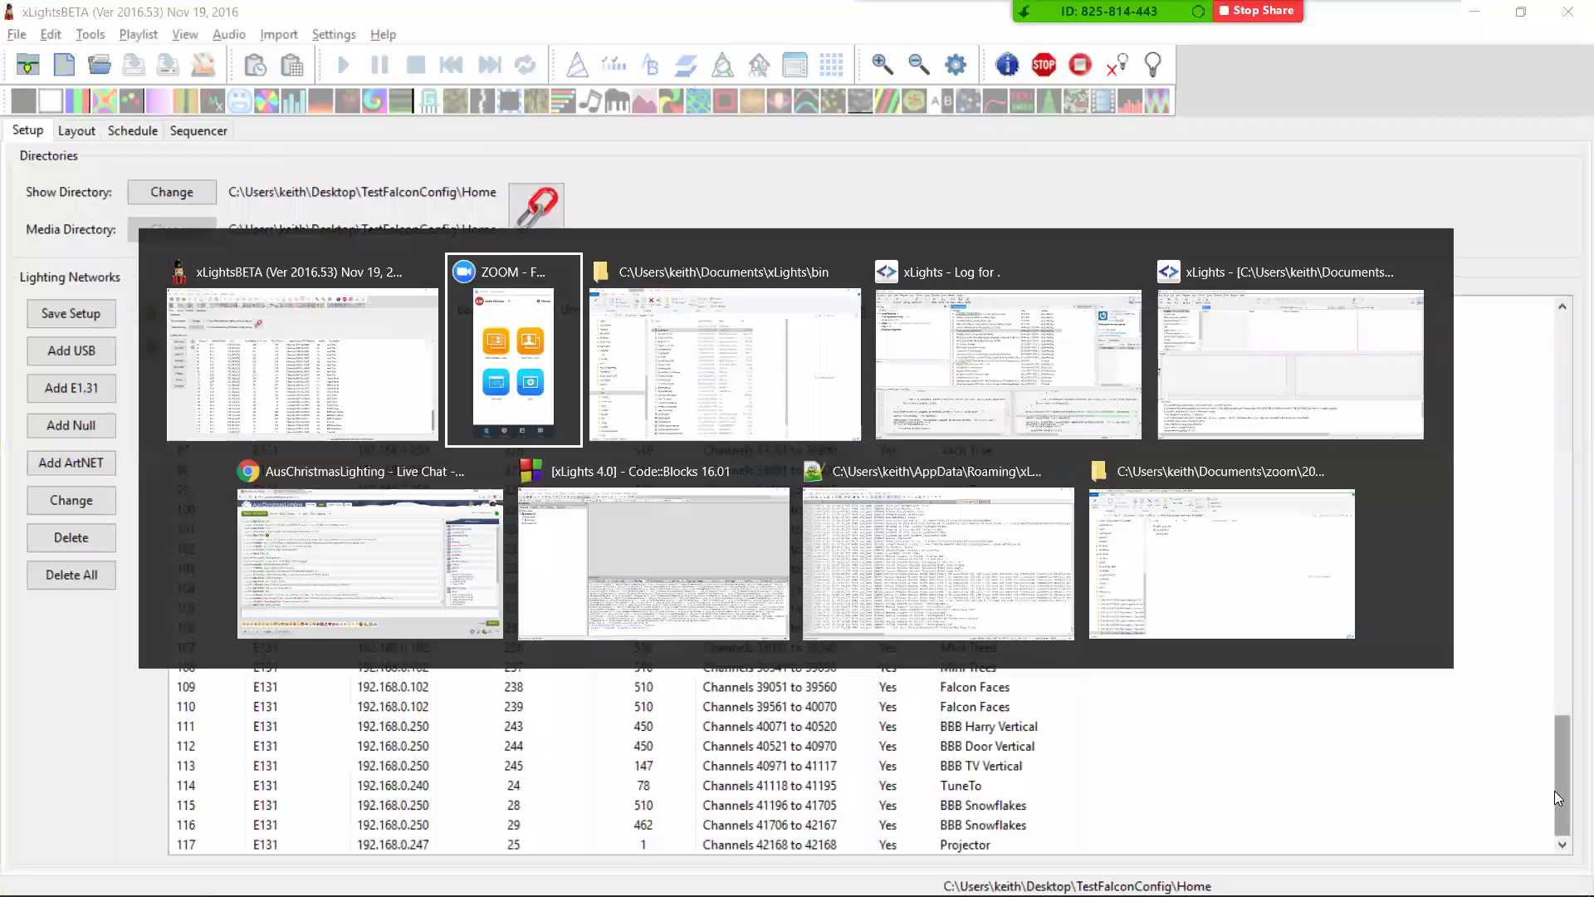
key(Tab)
key(Tab)
key(Tab)
key(Tab)
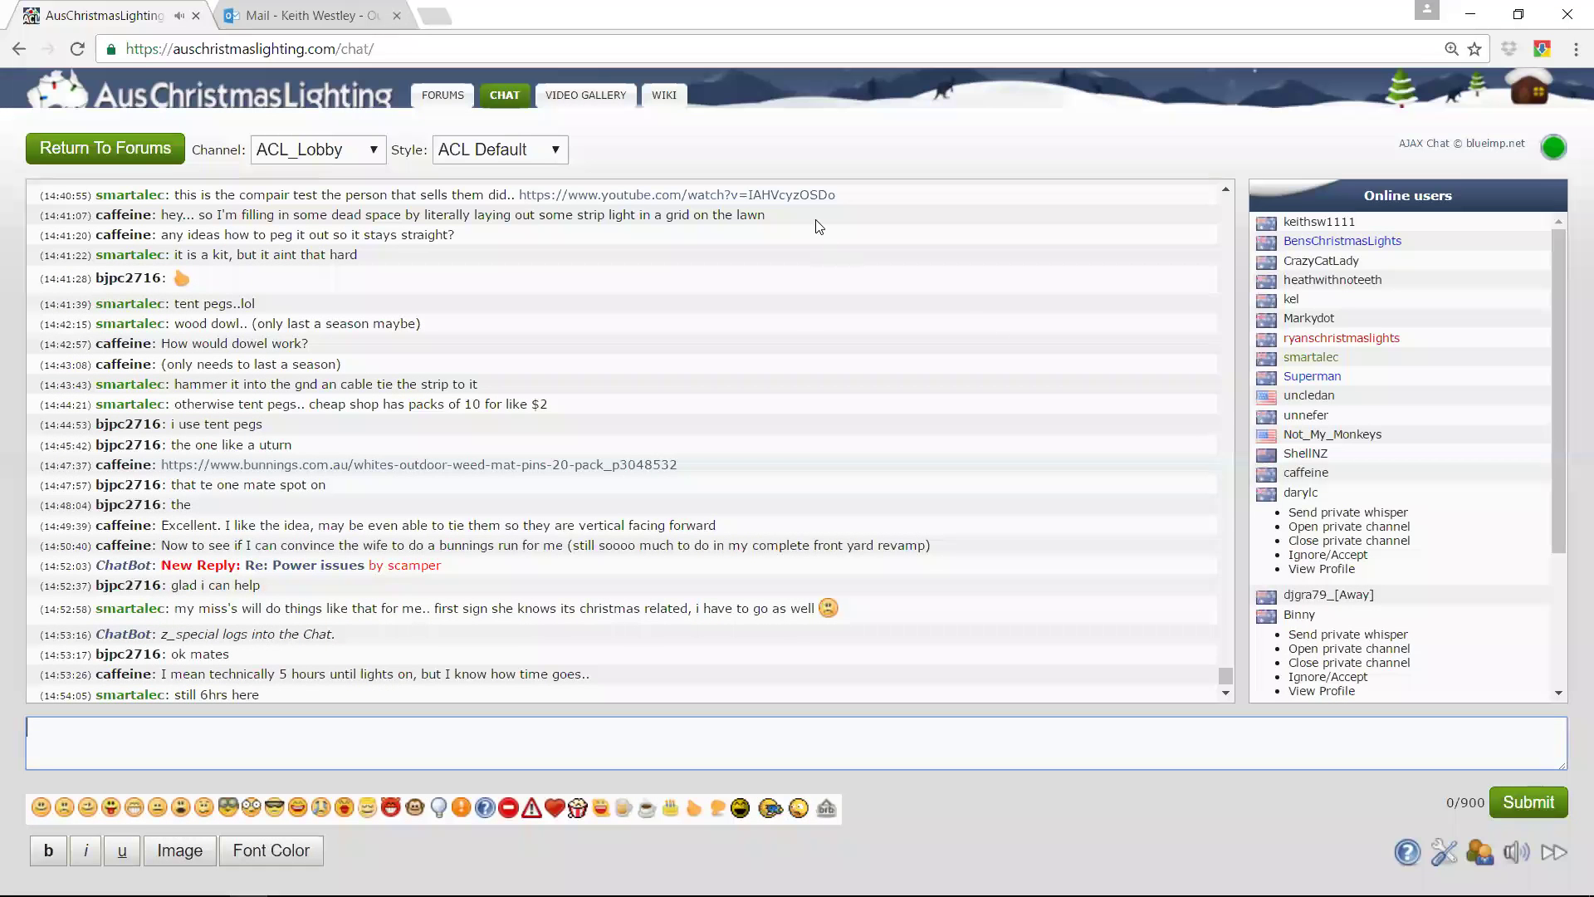
Step: In a new tab, go to 192.168.0.102 and open the Falcon's E131 configuration
click(445, 15)
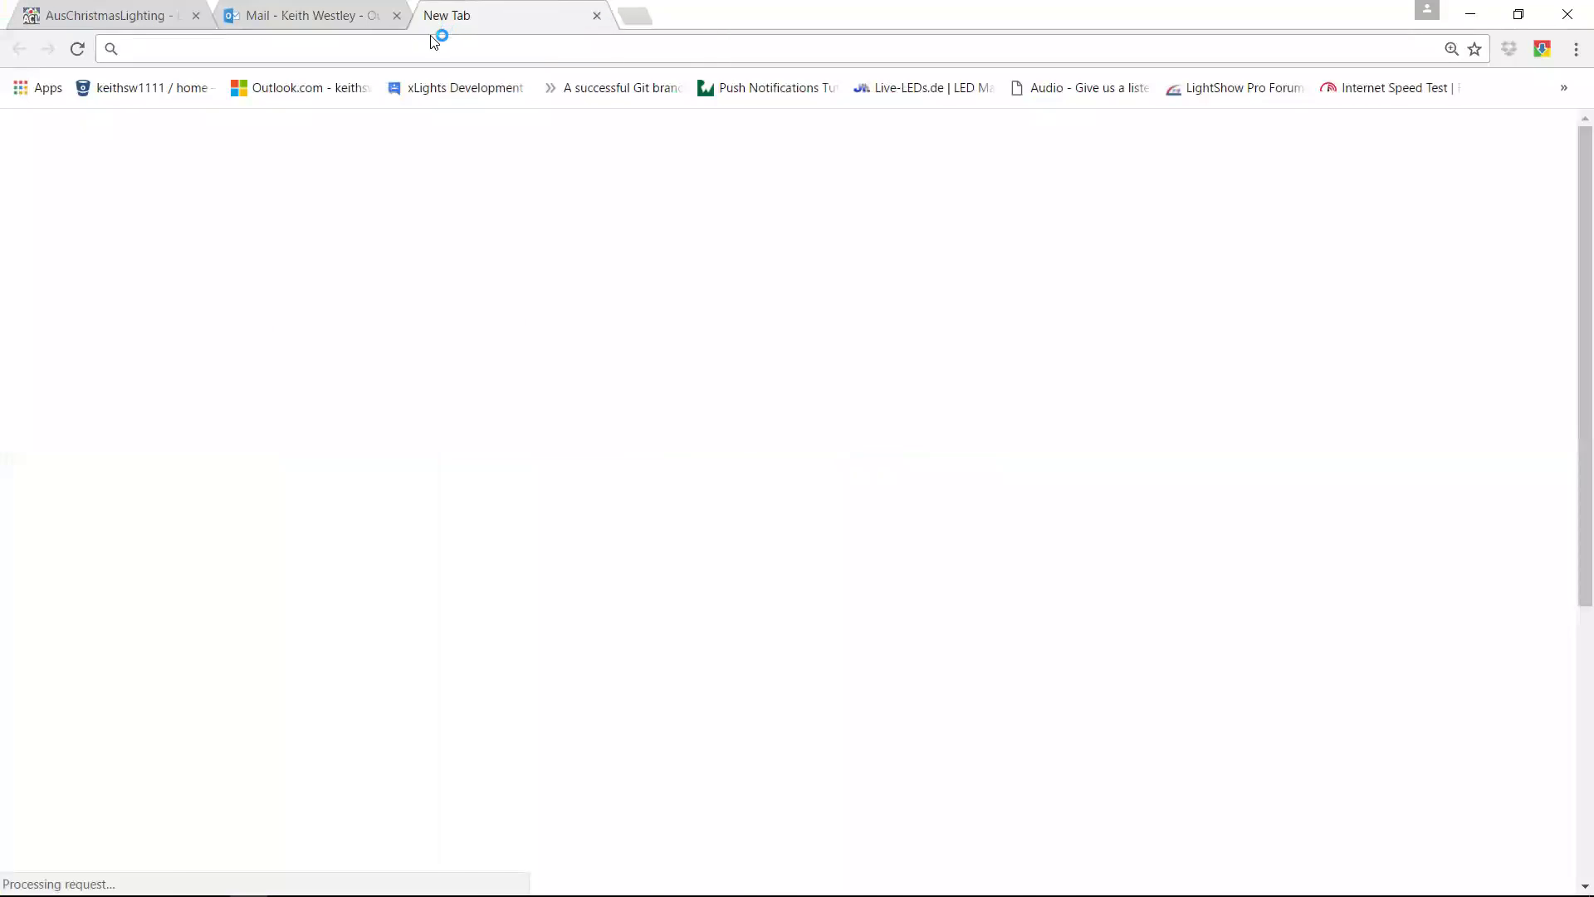
text(192.168.0.102)
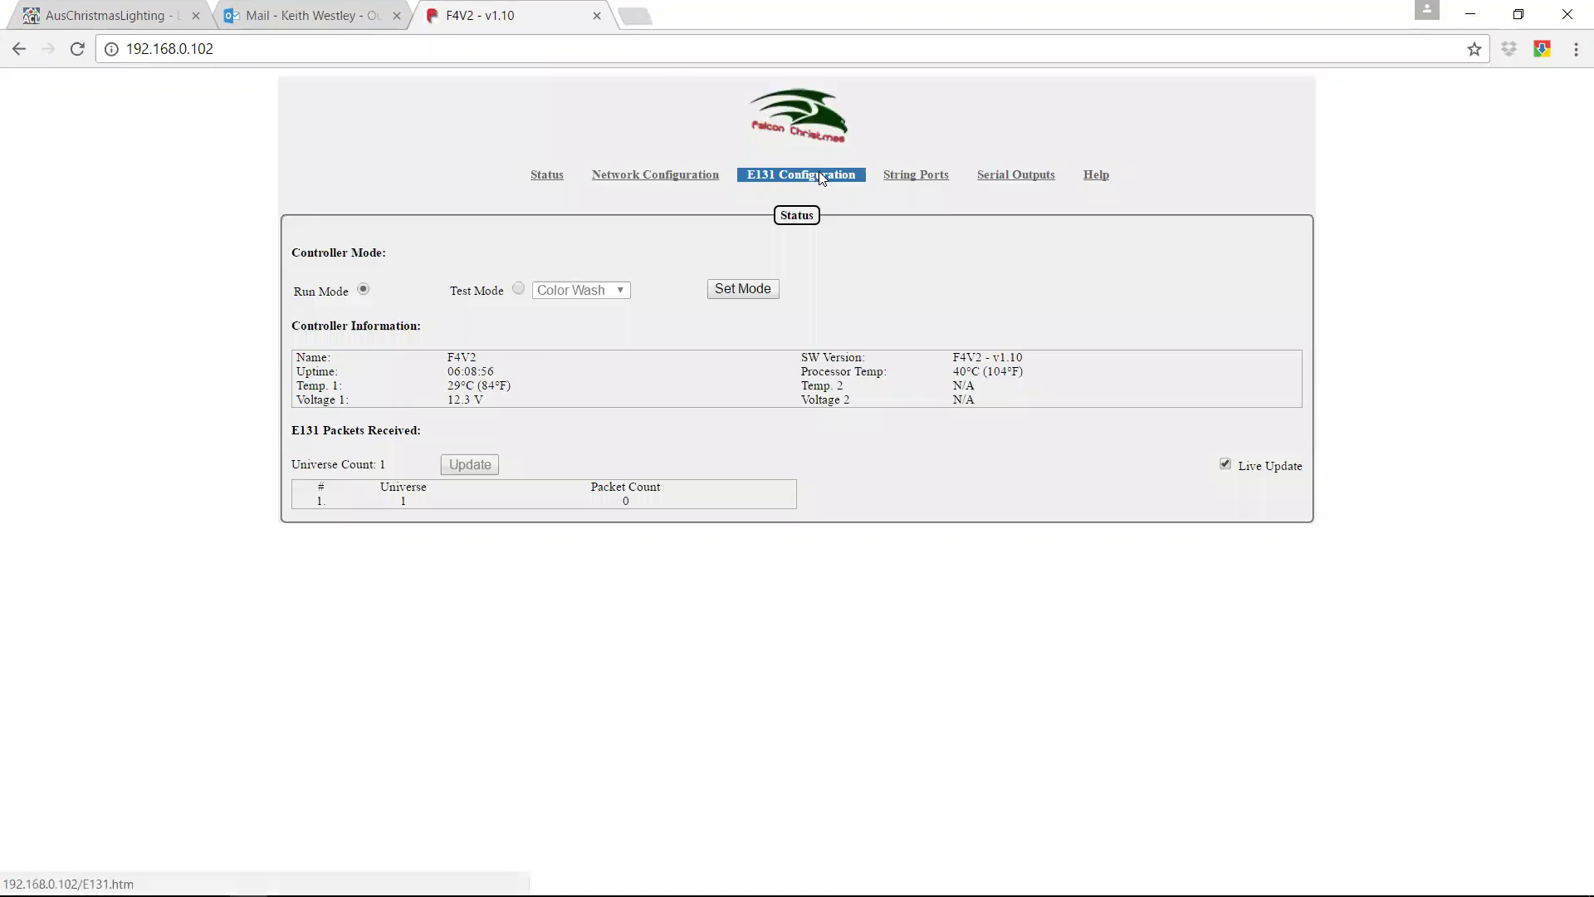
click(819, 173)
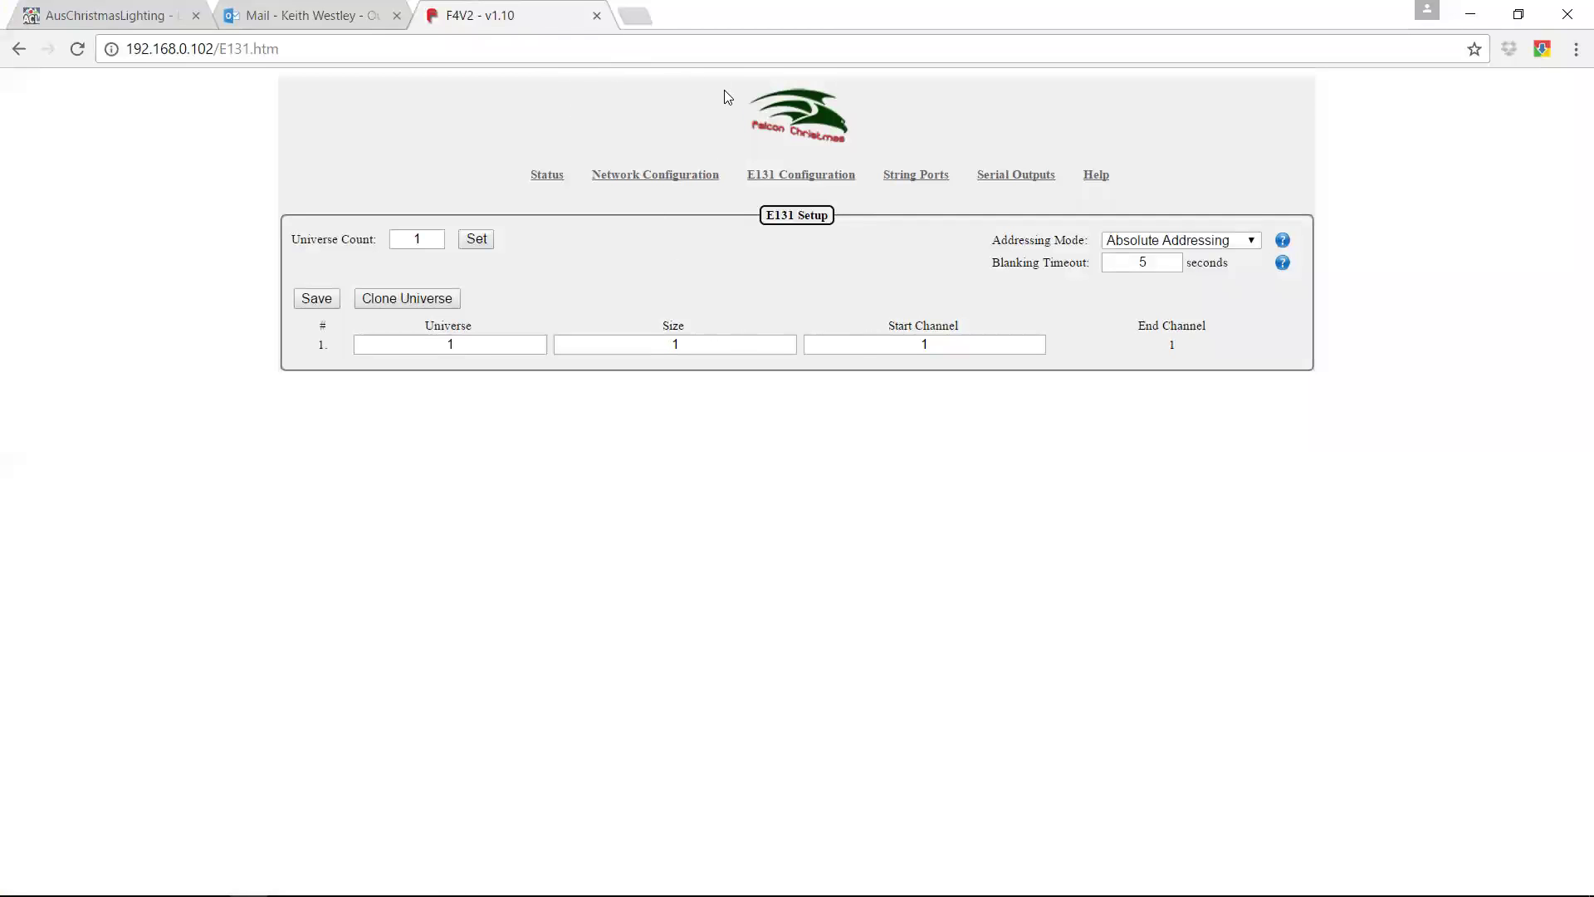
Step: On the String Ports page, set port 1's start channel and pixel count to 1
click(915, 176)
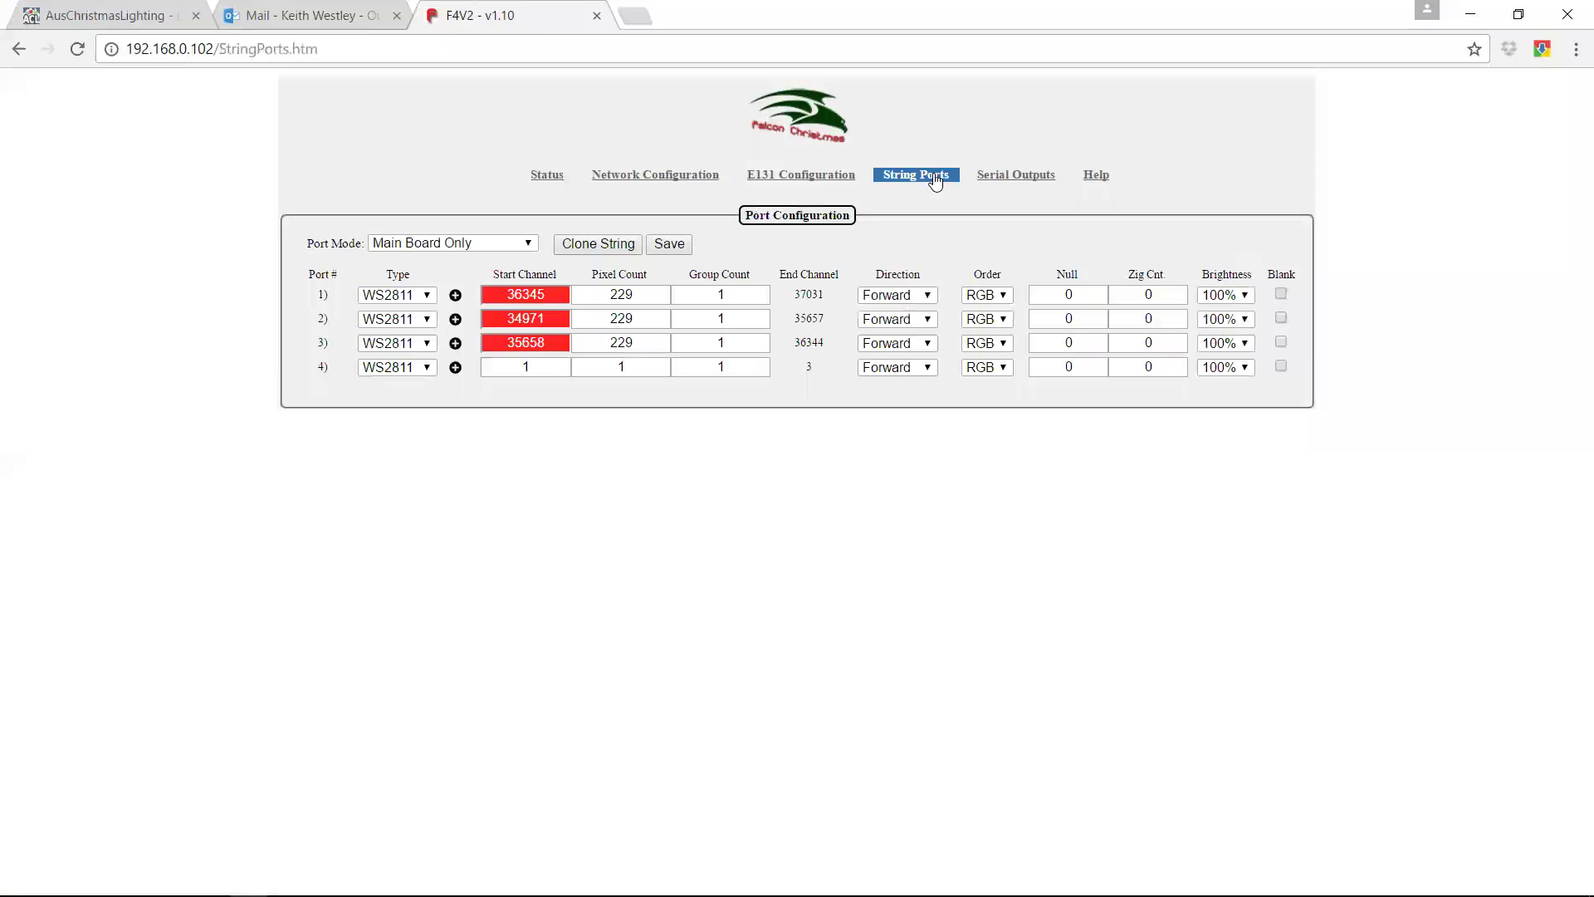
click(546, 297)
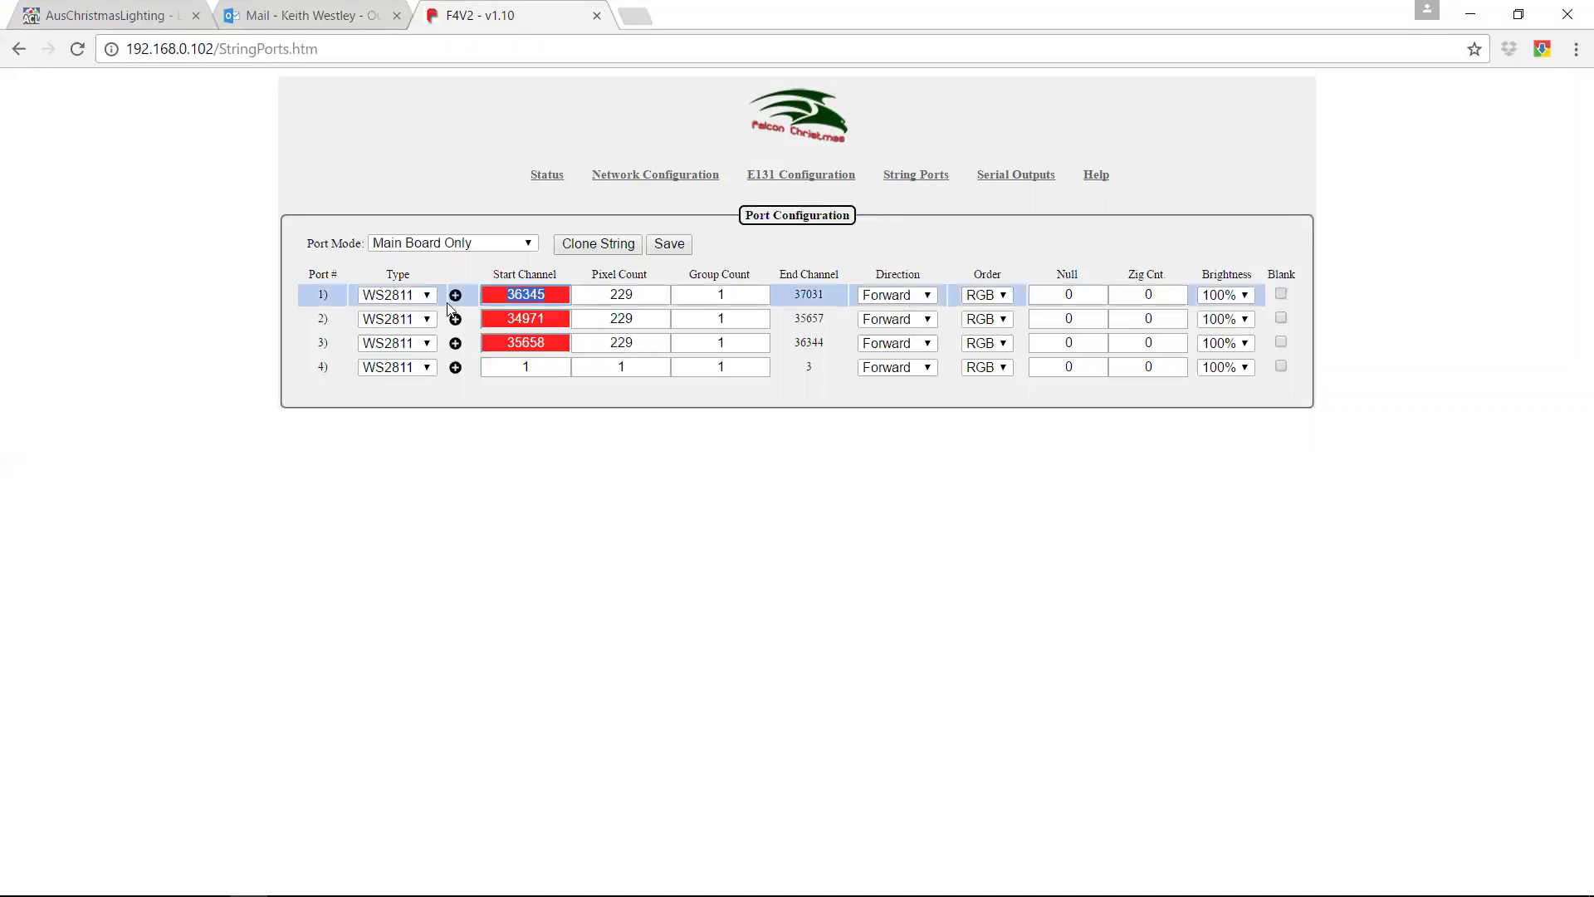
text(1)
key(Tab)
text(1)
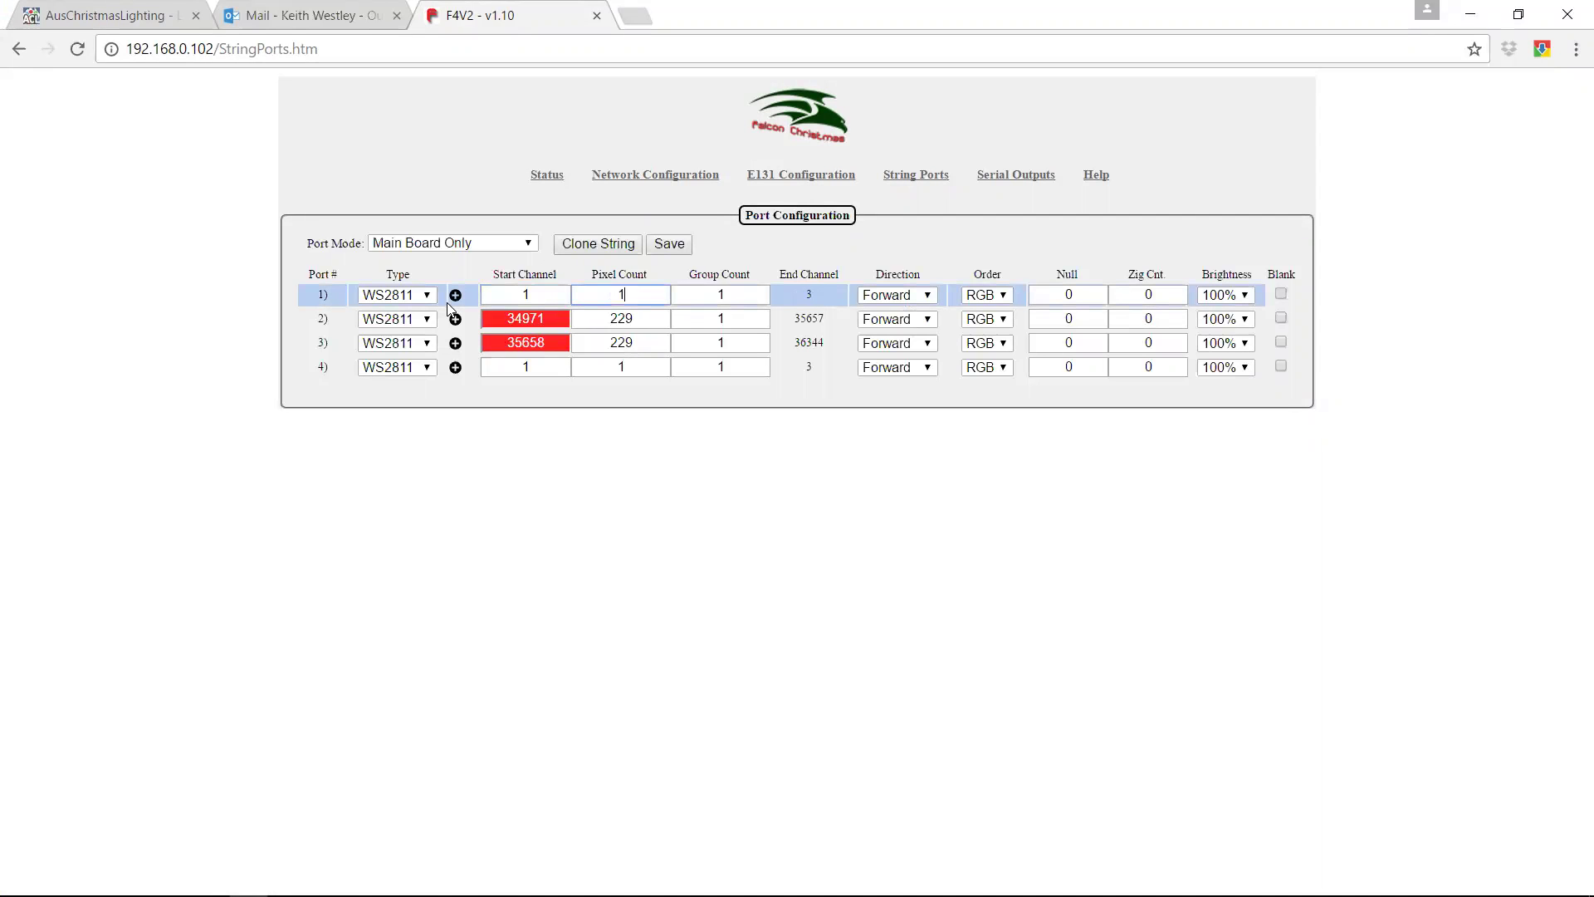
key(Tab)
Step: Set ports 2 and 3 to start channel 1 with 1 pixel, then save
click(520, 319)
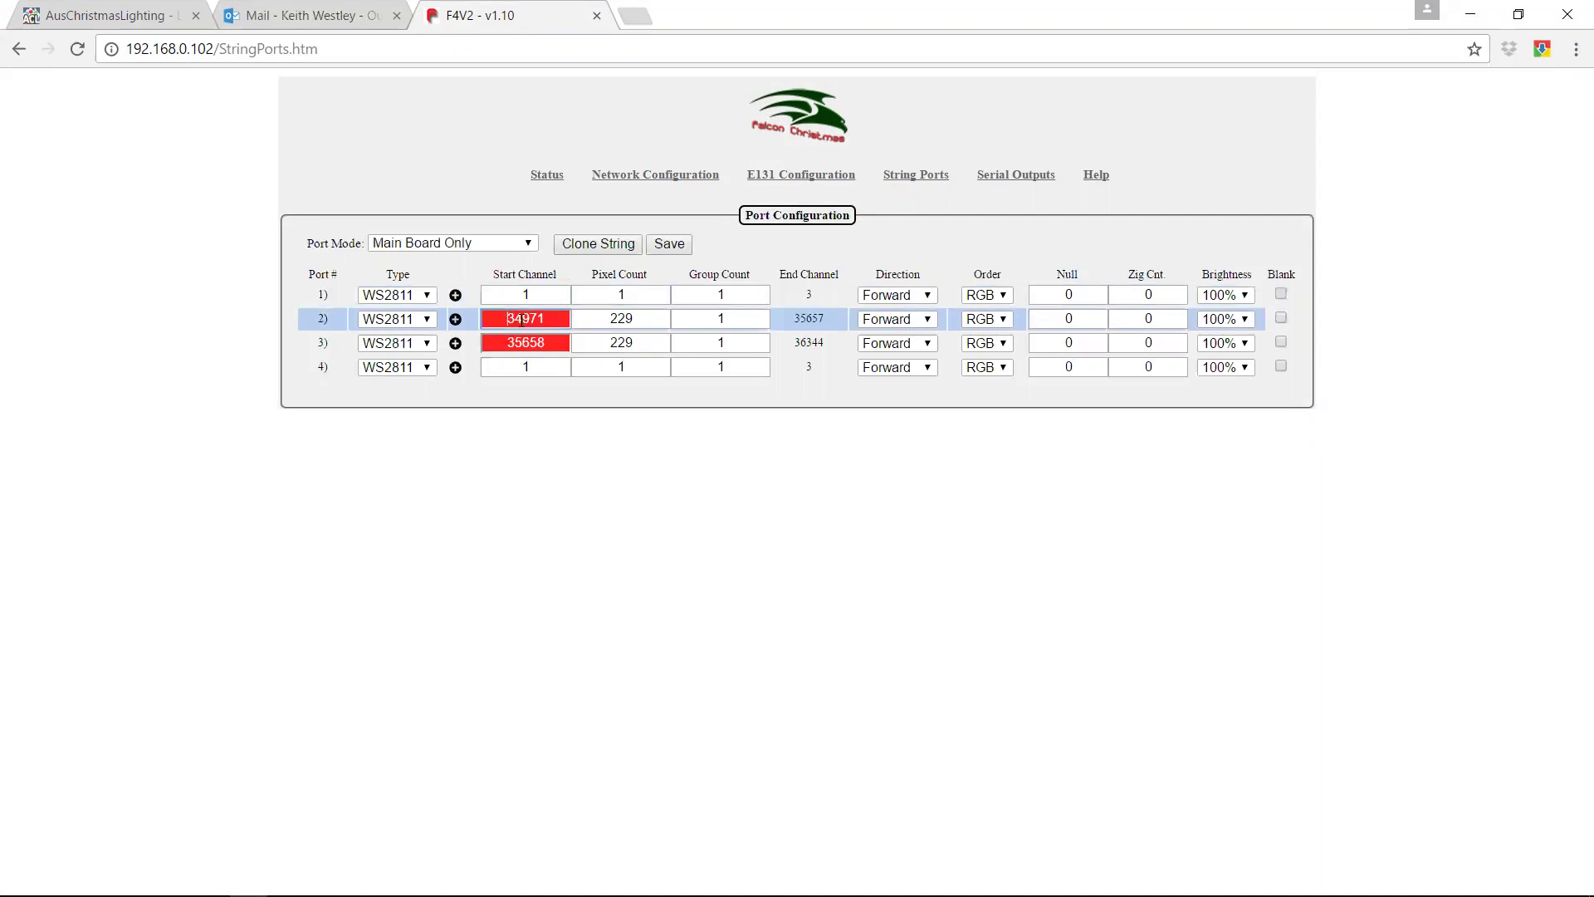
text(1)
key(Tab)
text(1)
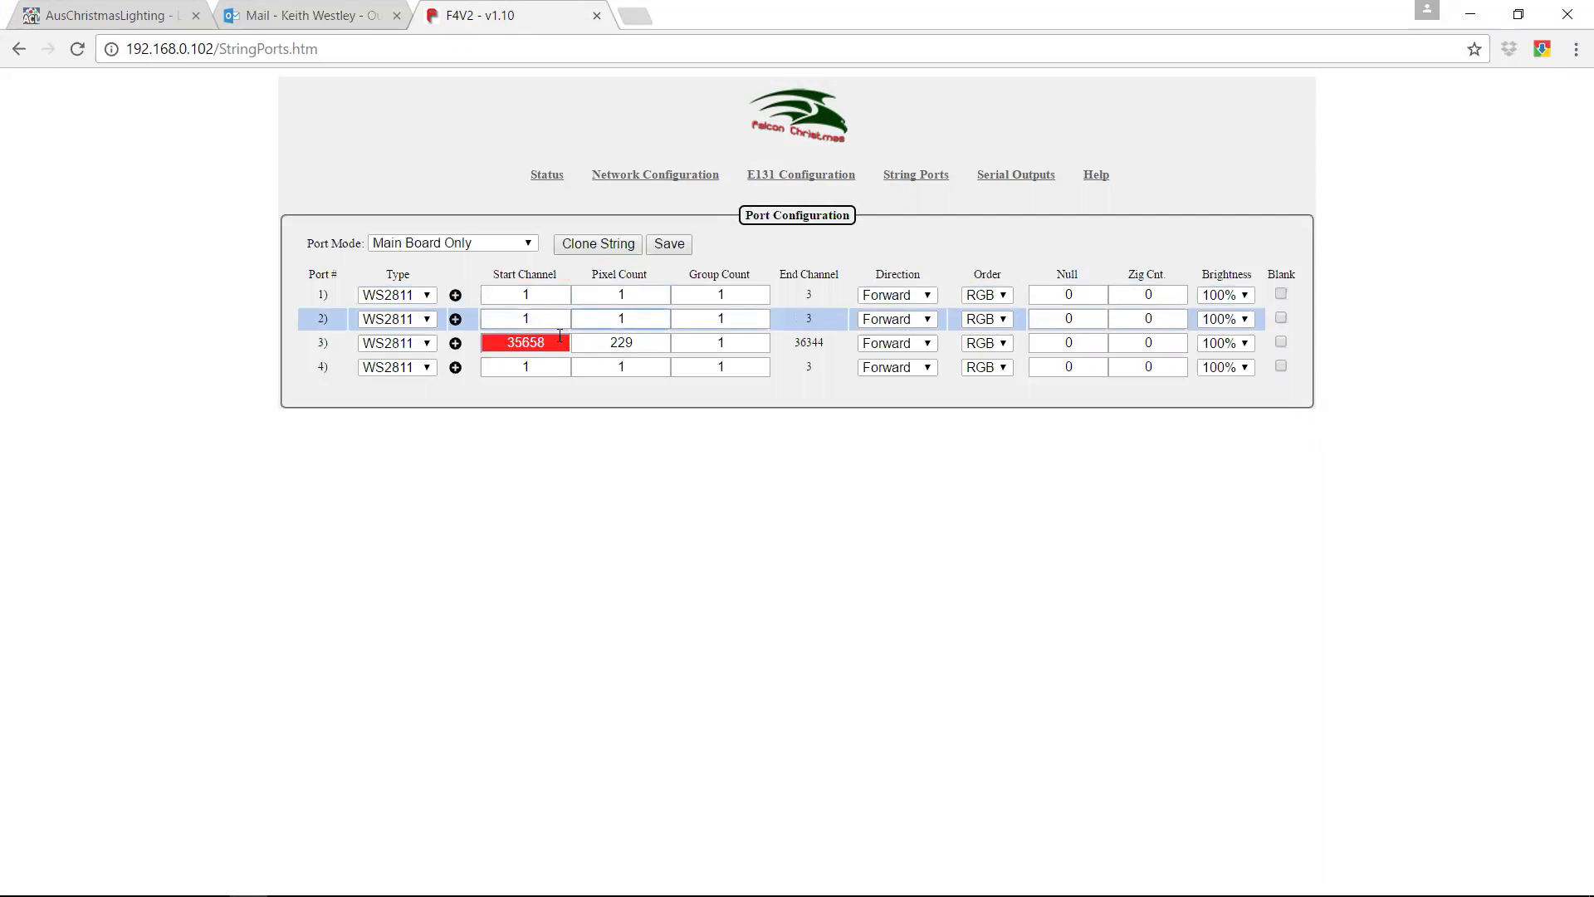
drag(505, 339, 533, 342)
text(1)
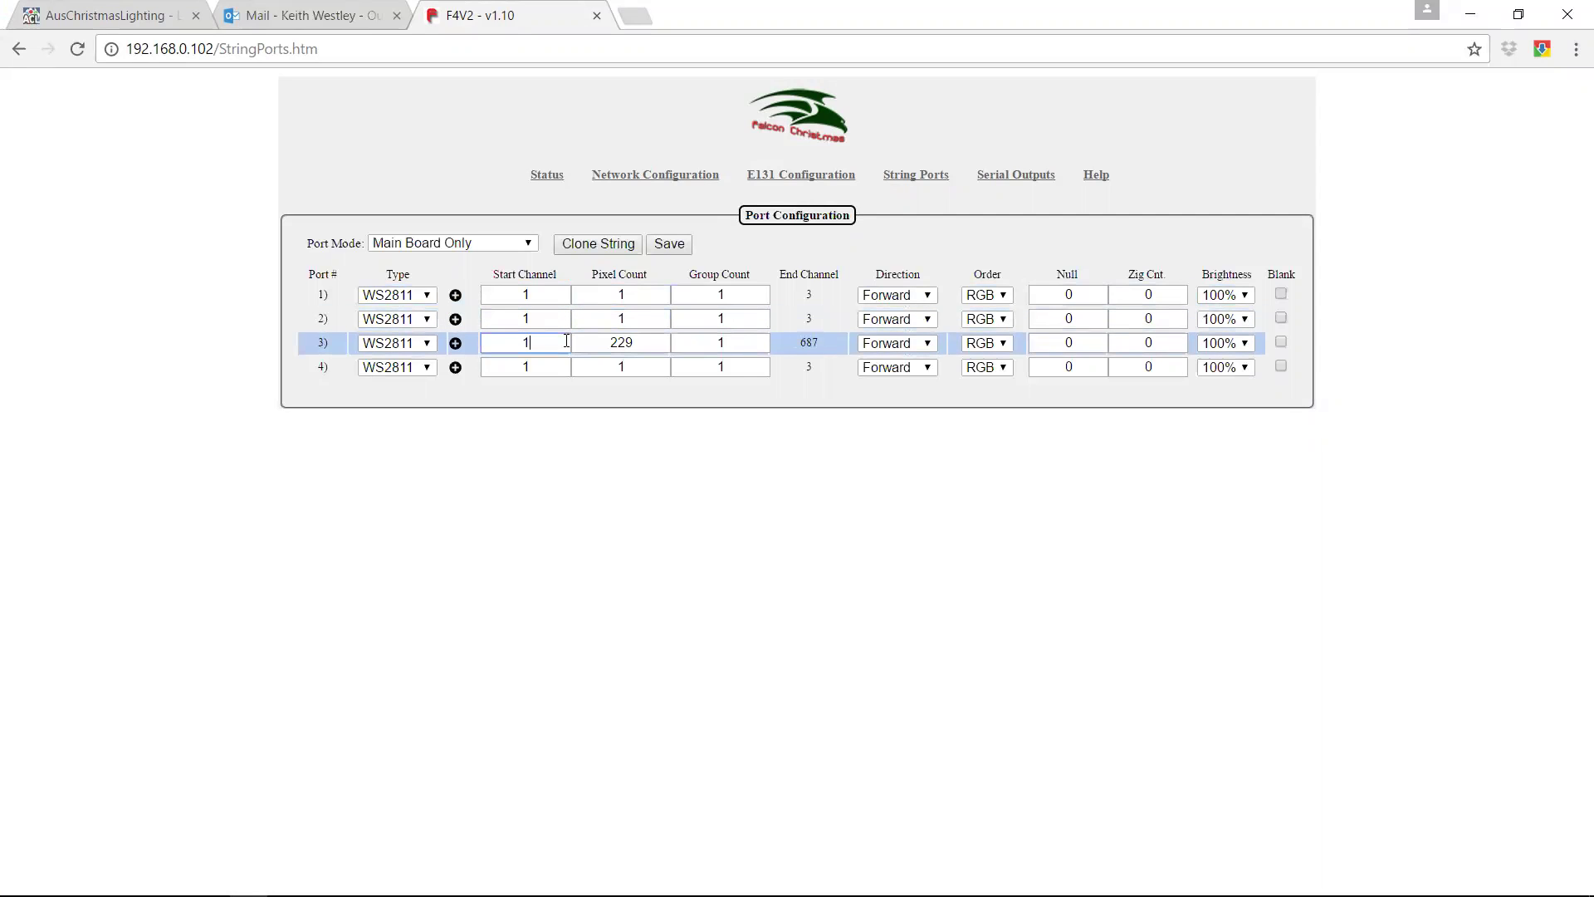
key(Tab)
text(1)
click(671, 245)
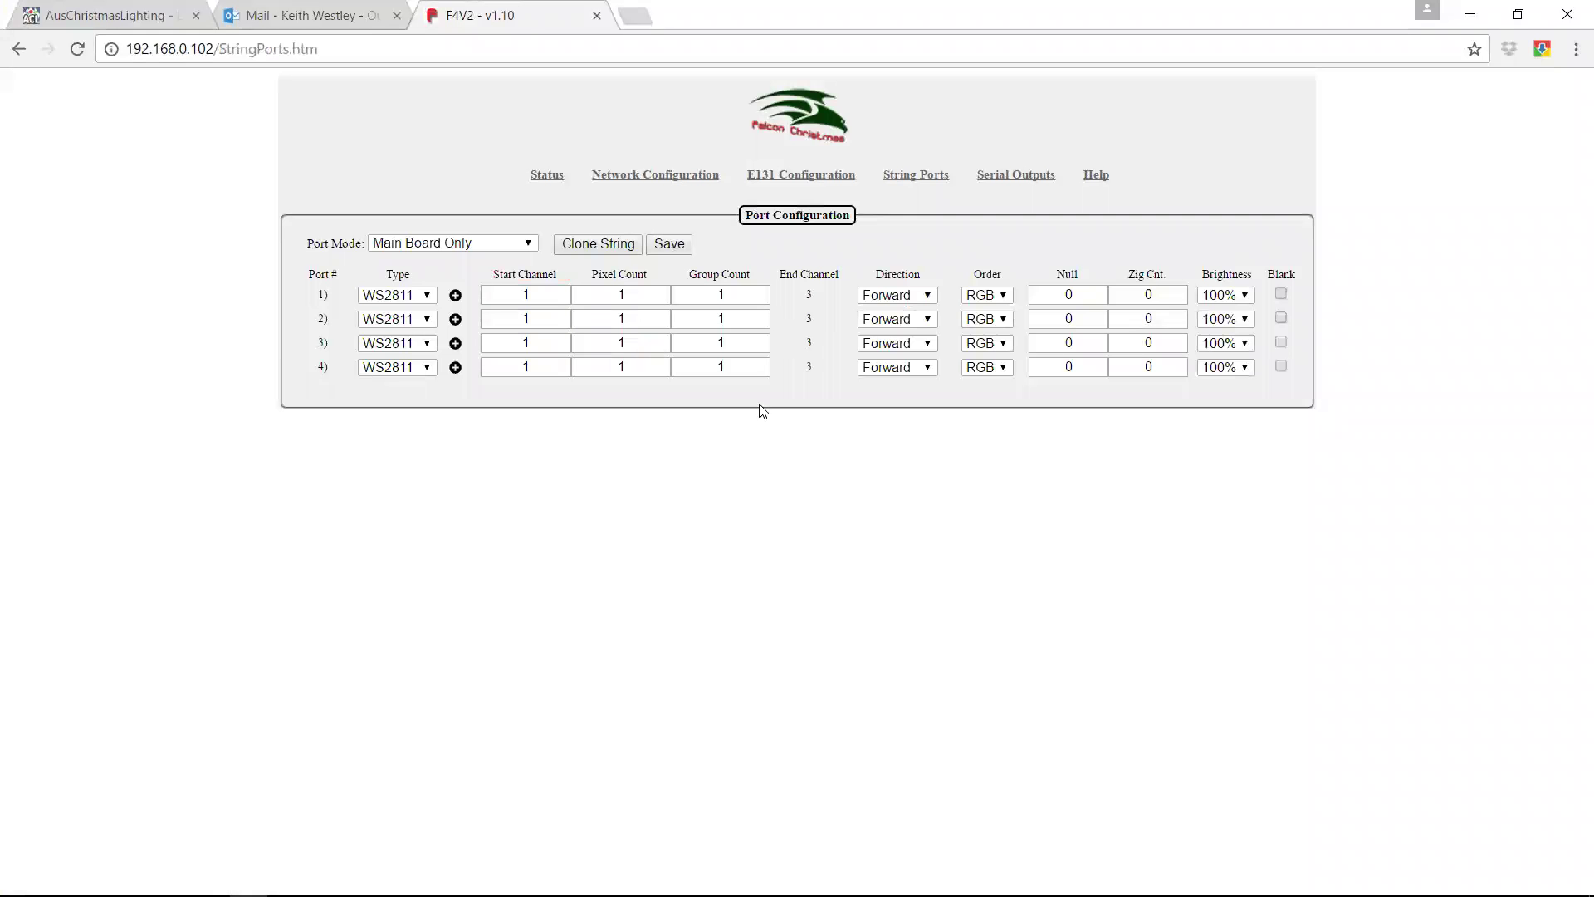
Step: Back in xLights, step through outputs 101–104 on 192.168.0.102 in the networks list
key(alt+Tab)
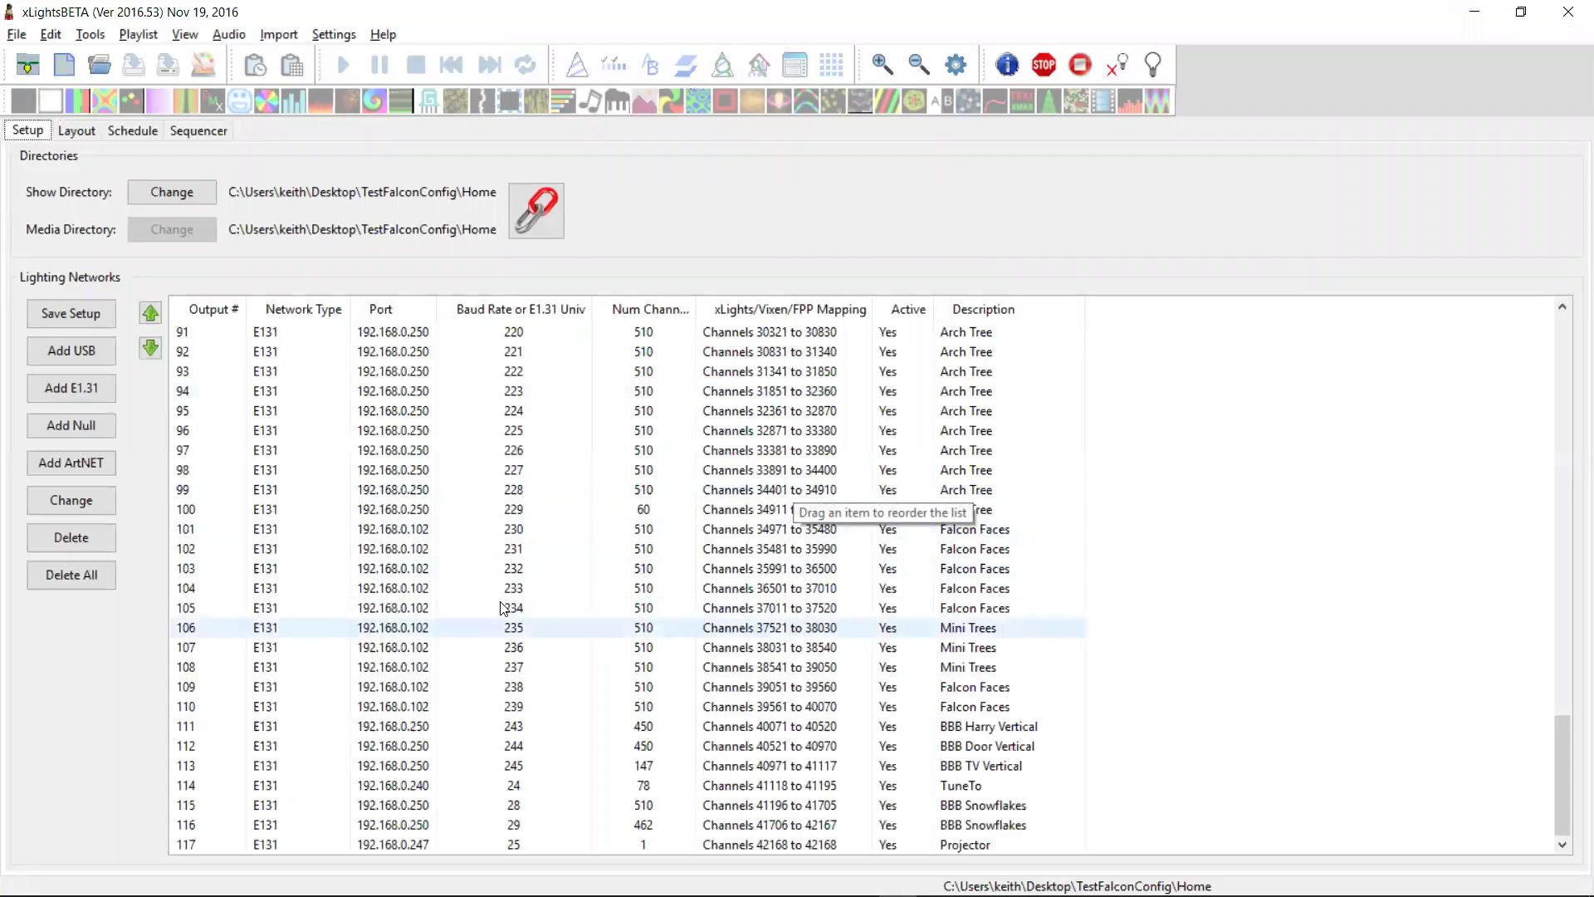
click(417, 535)
key(Down)
key(Down)
key(Down)
key(Down)
key(Down)
key(Down)
key(Down)
key(Down)
key(Down)
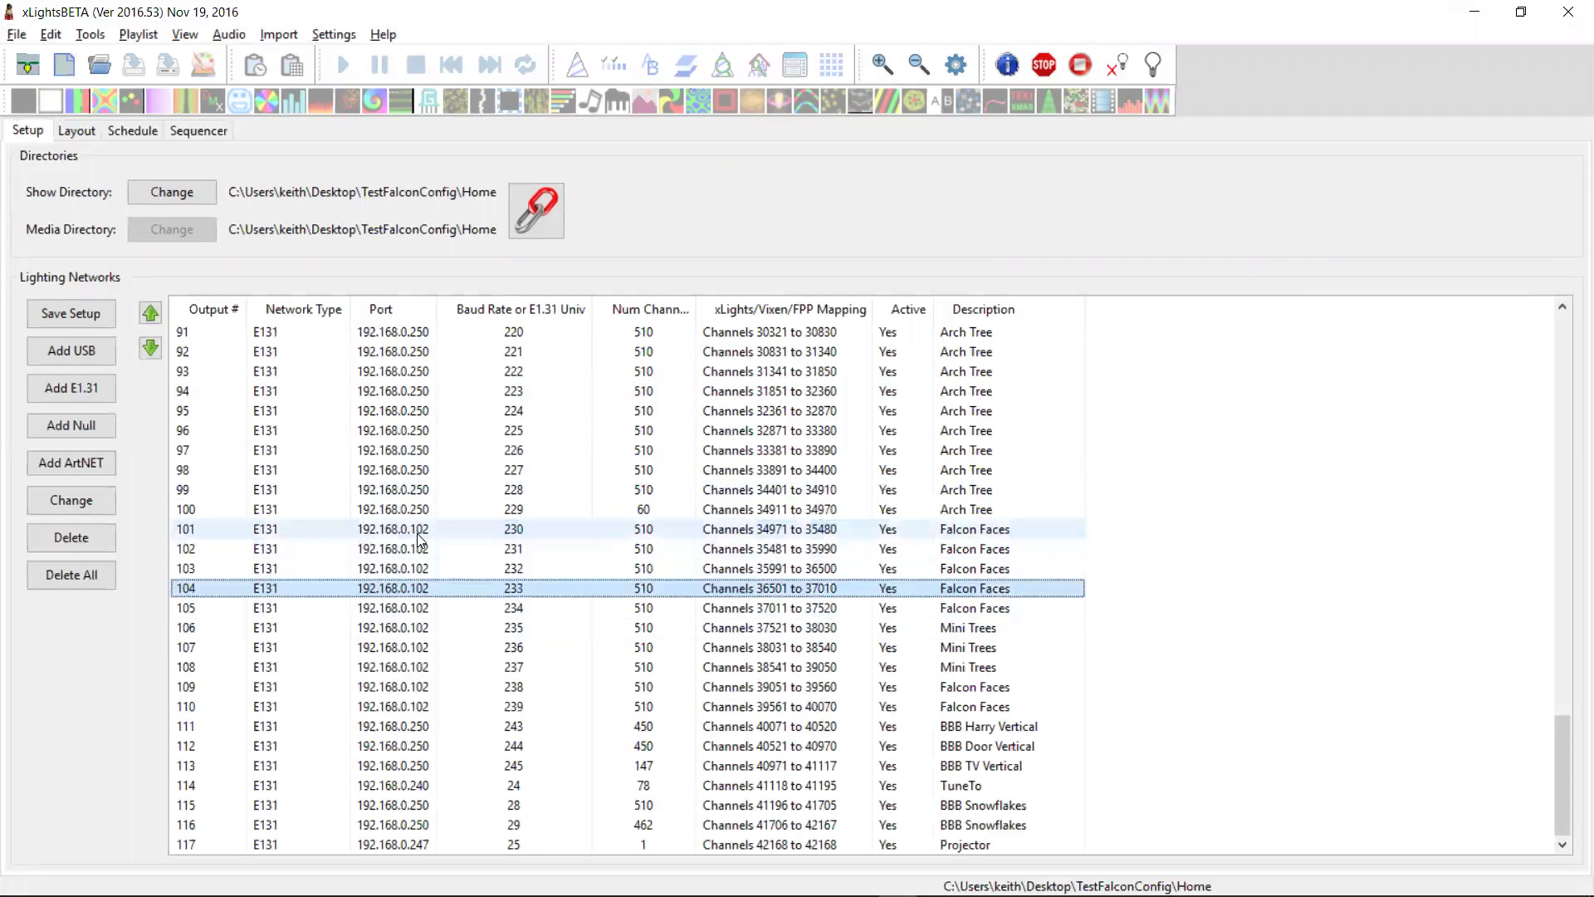
key(Up)
key(Up)
key(Up)
key(Up)
key(Up)
key(Up)
key(Up)
key(Up)
key(Up)
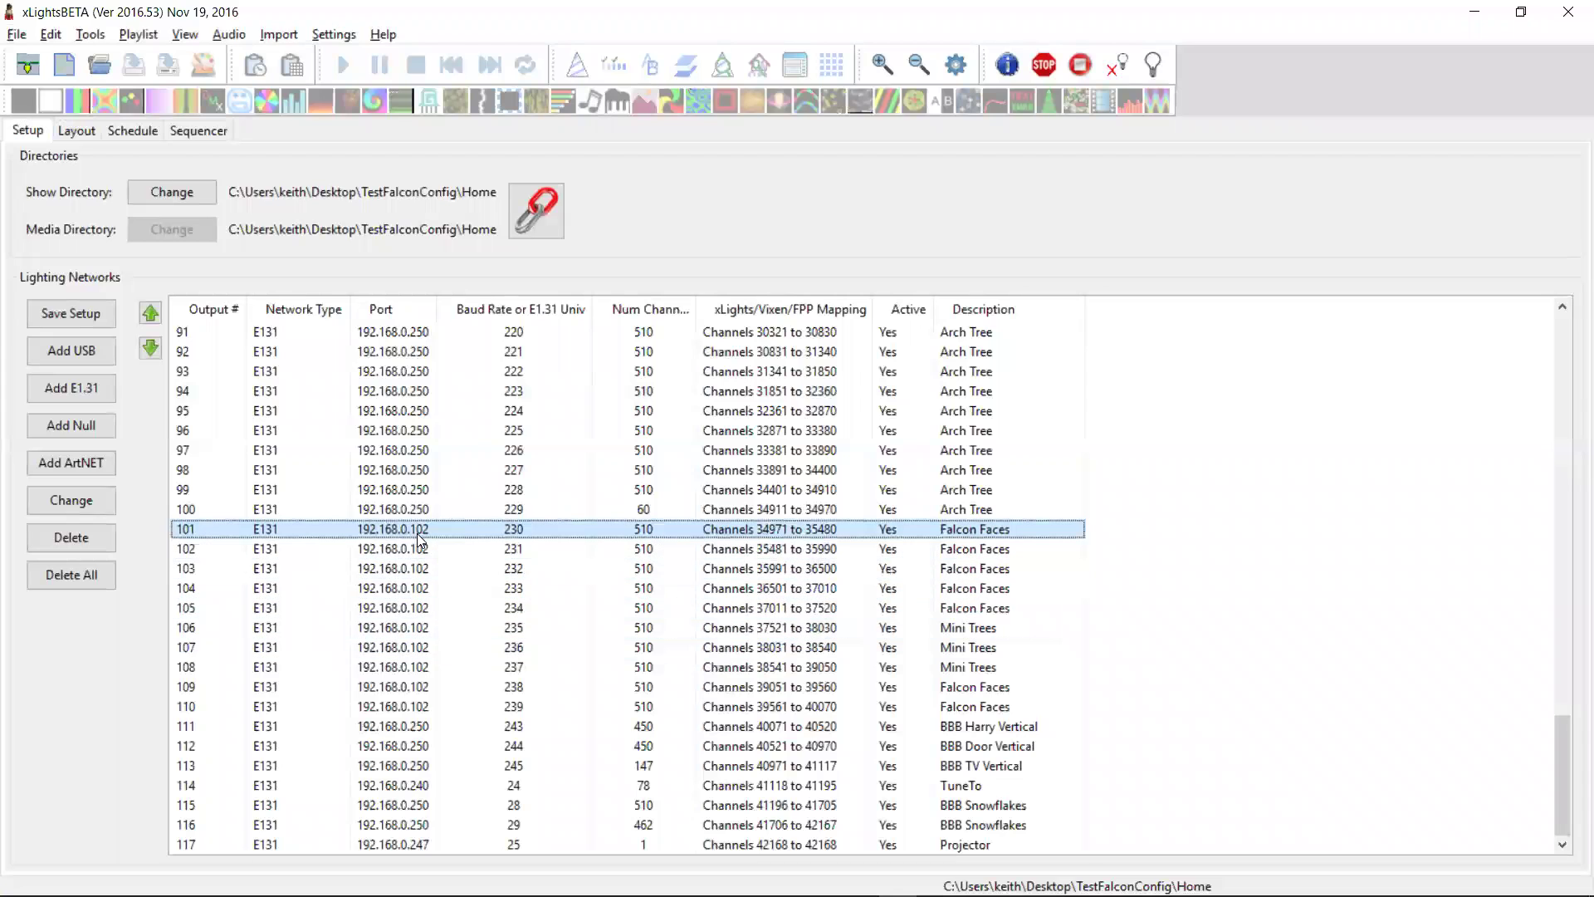
key(Down)
key(Down)
key(Down)
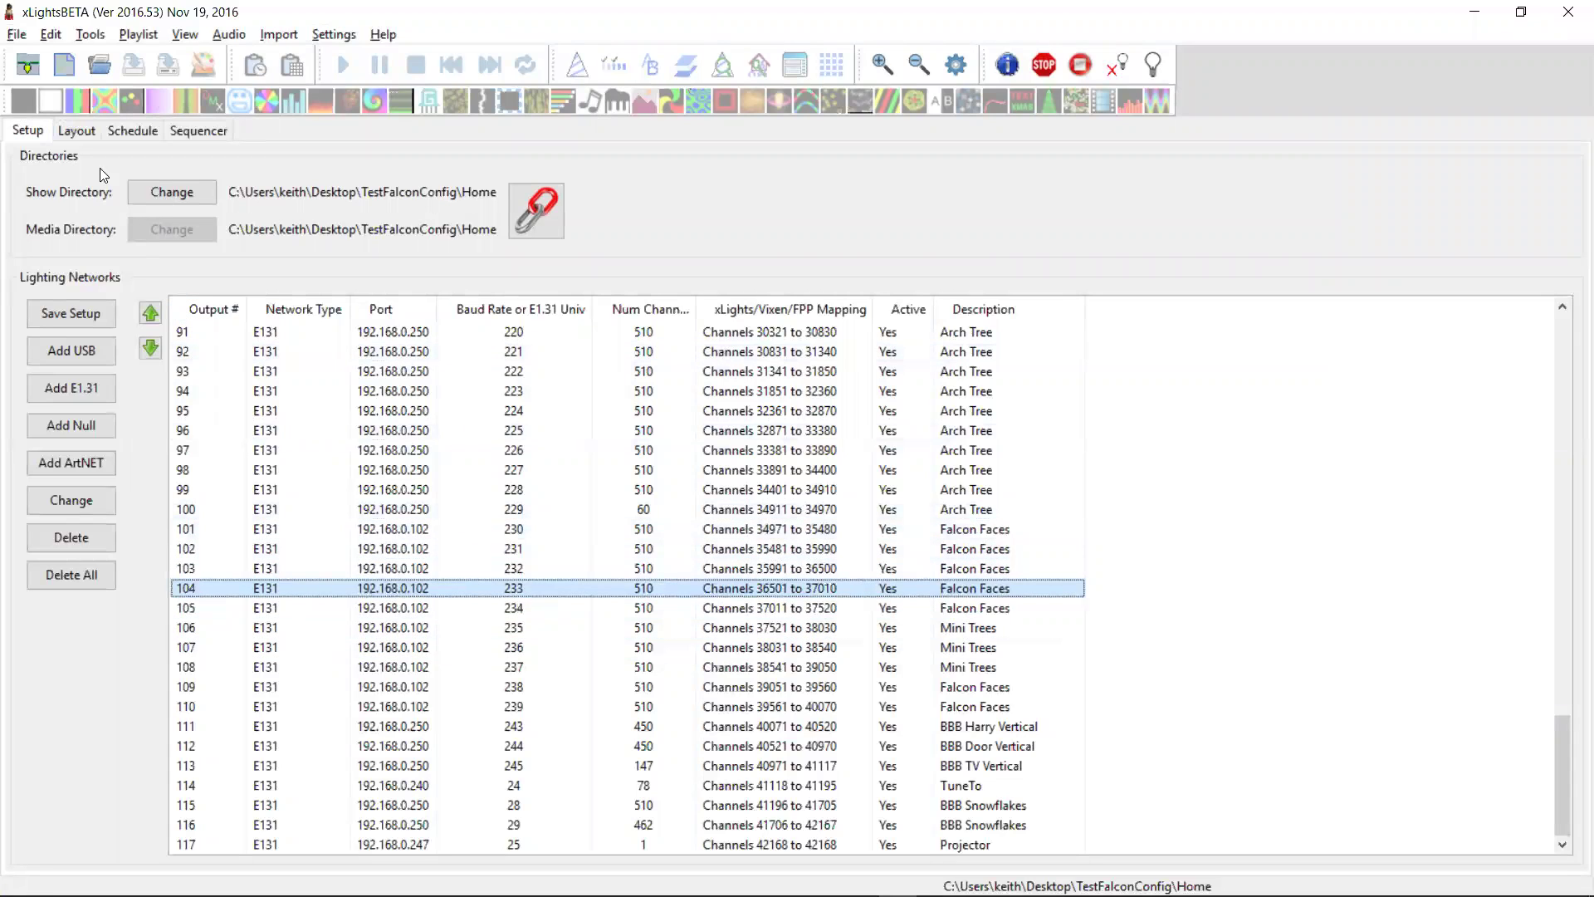
Step: In Layout, check Face Left, Face Middle and Face Right connections (WS2811:1–3)
click(90, 136)
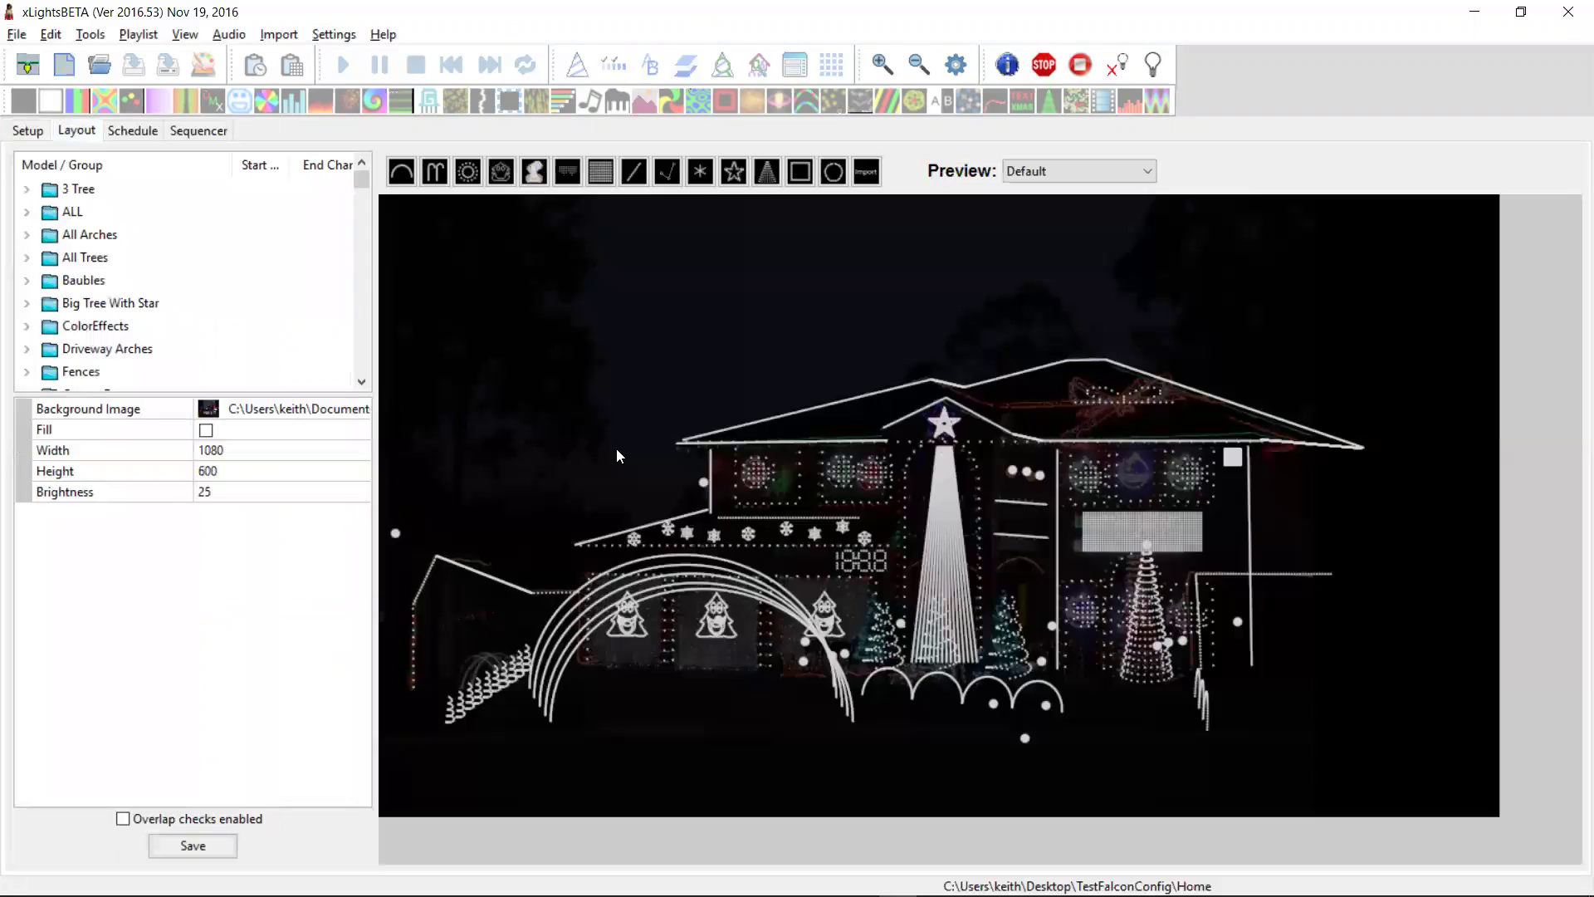
scroll(366, 289, down, 10)
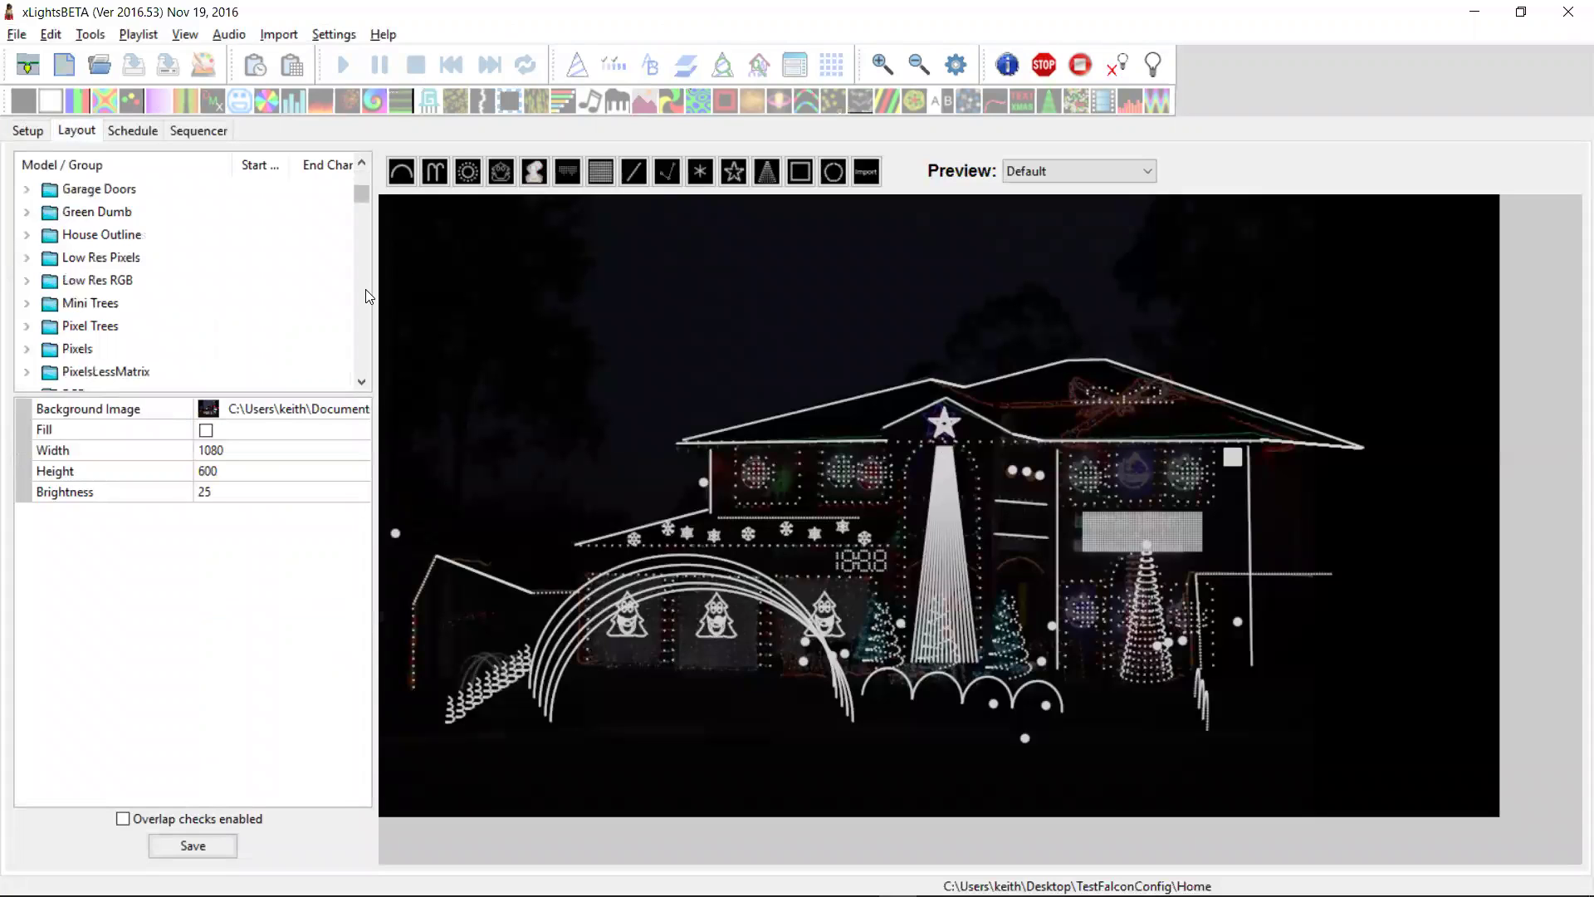
scroll(366, 289, down, 6)
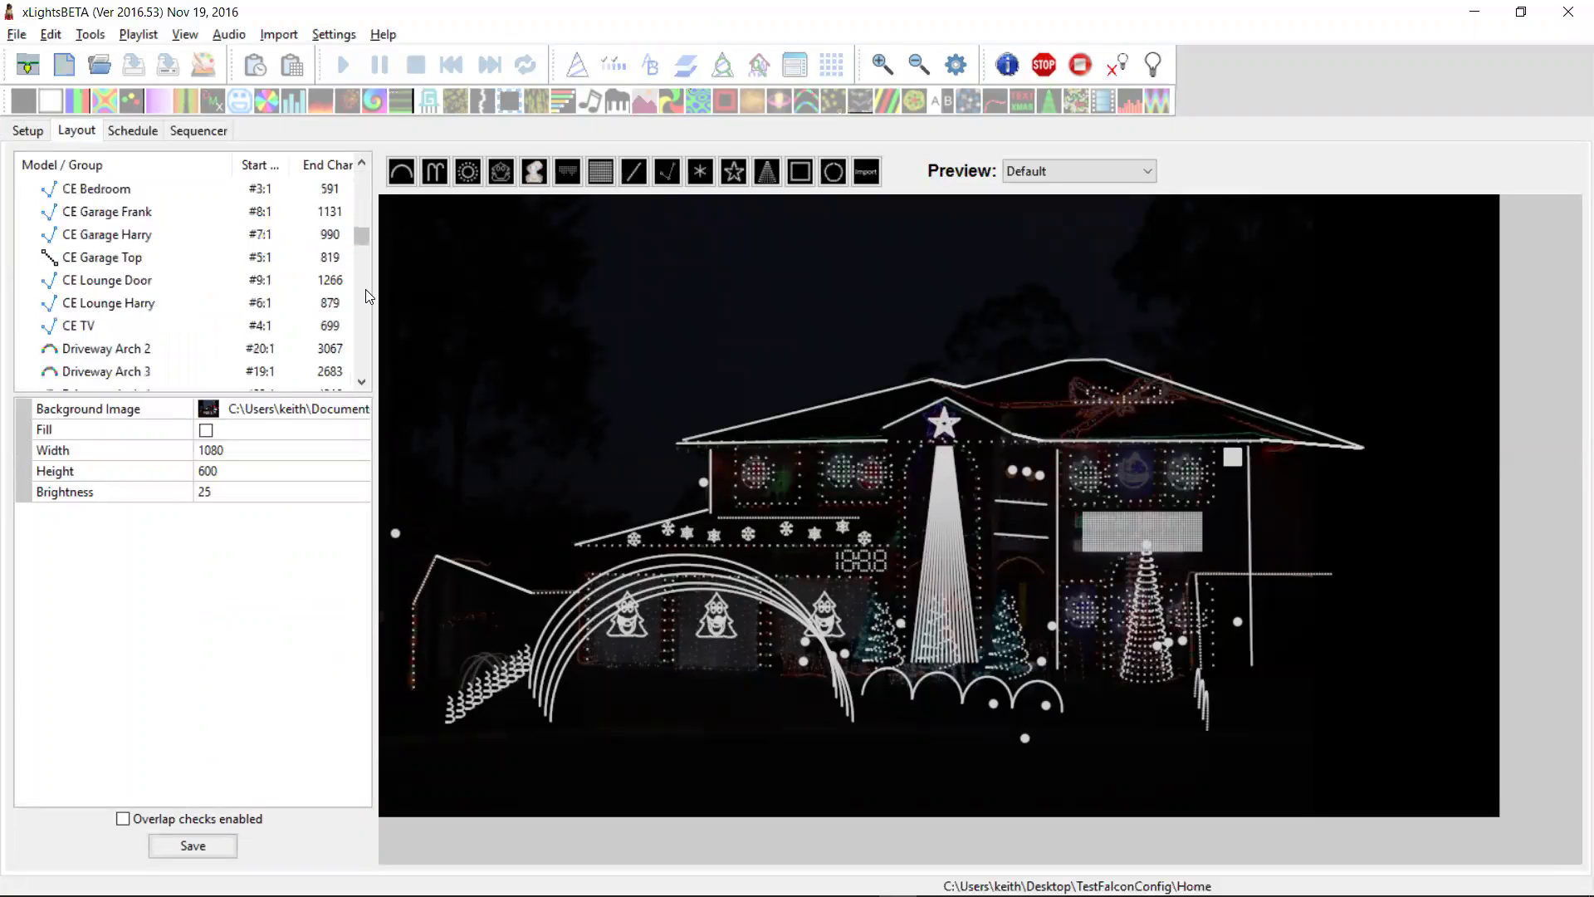
click(175, 325)
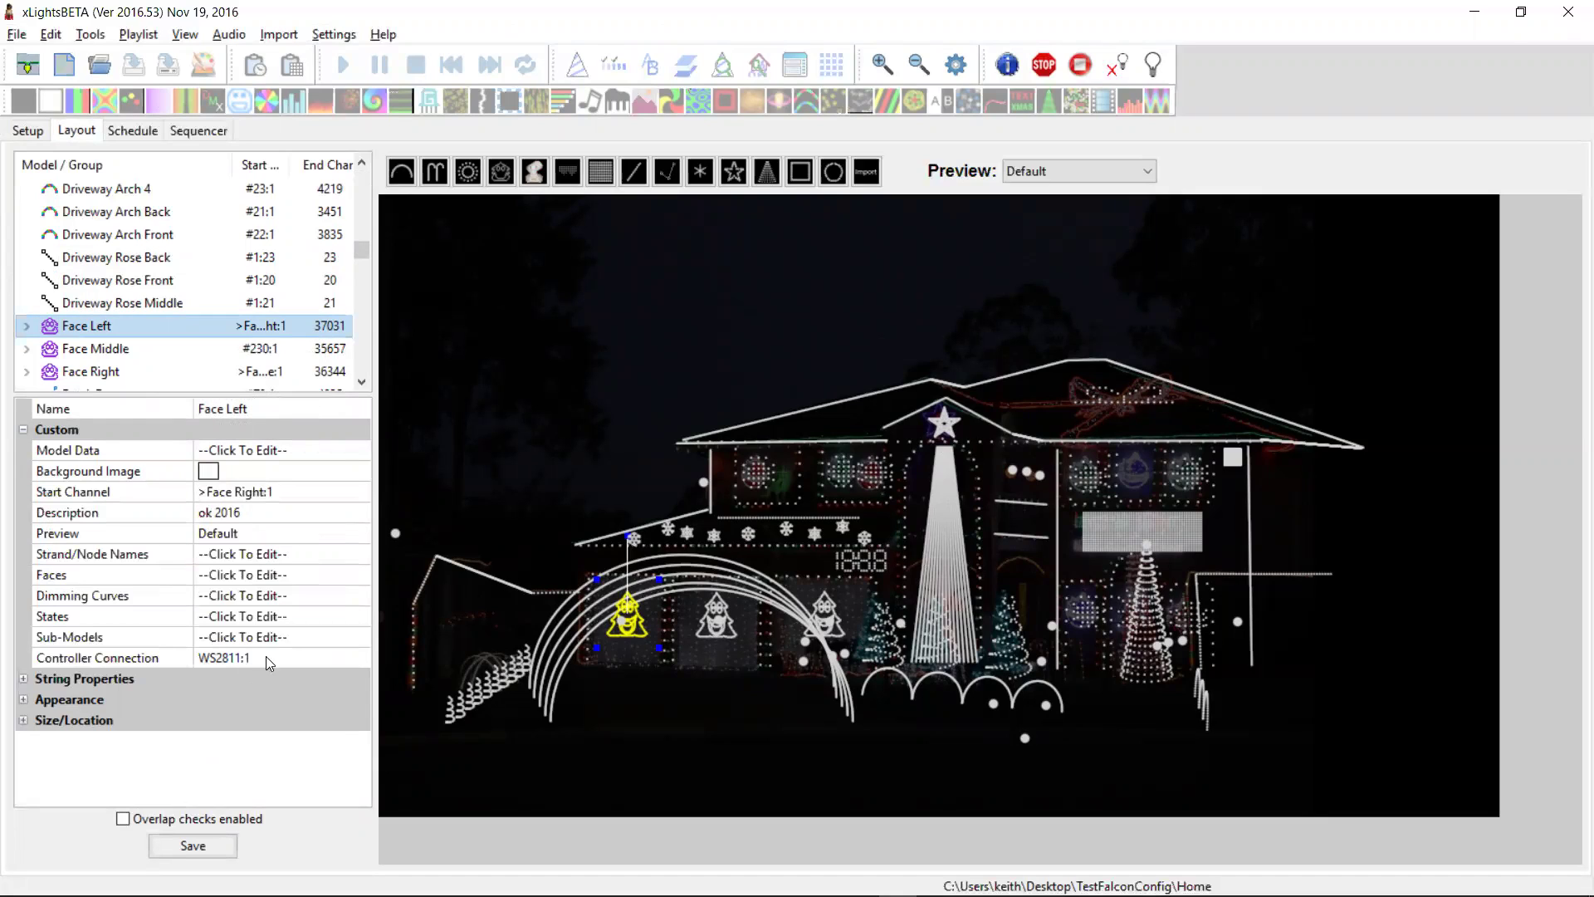
click(240, 356)
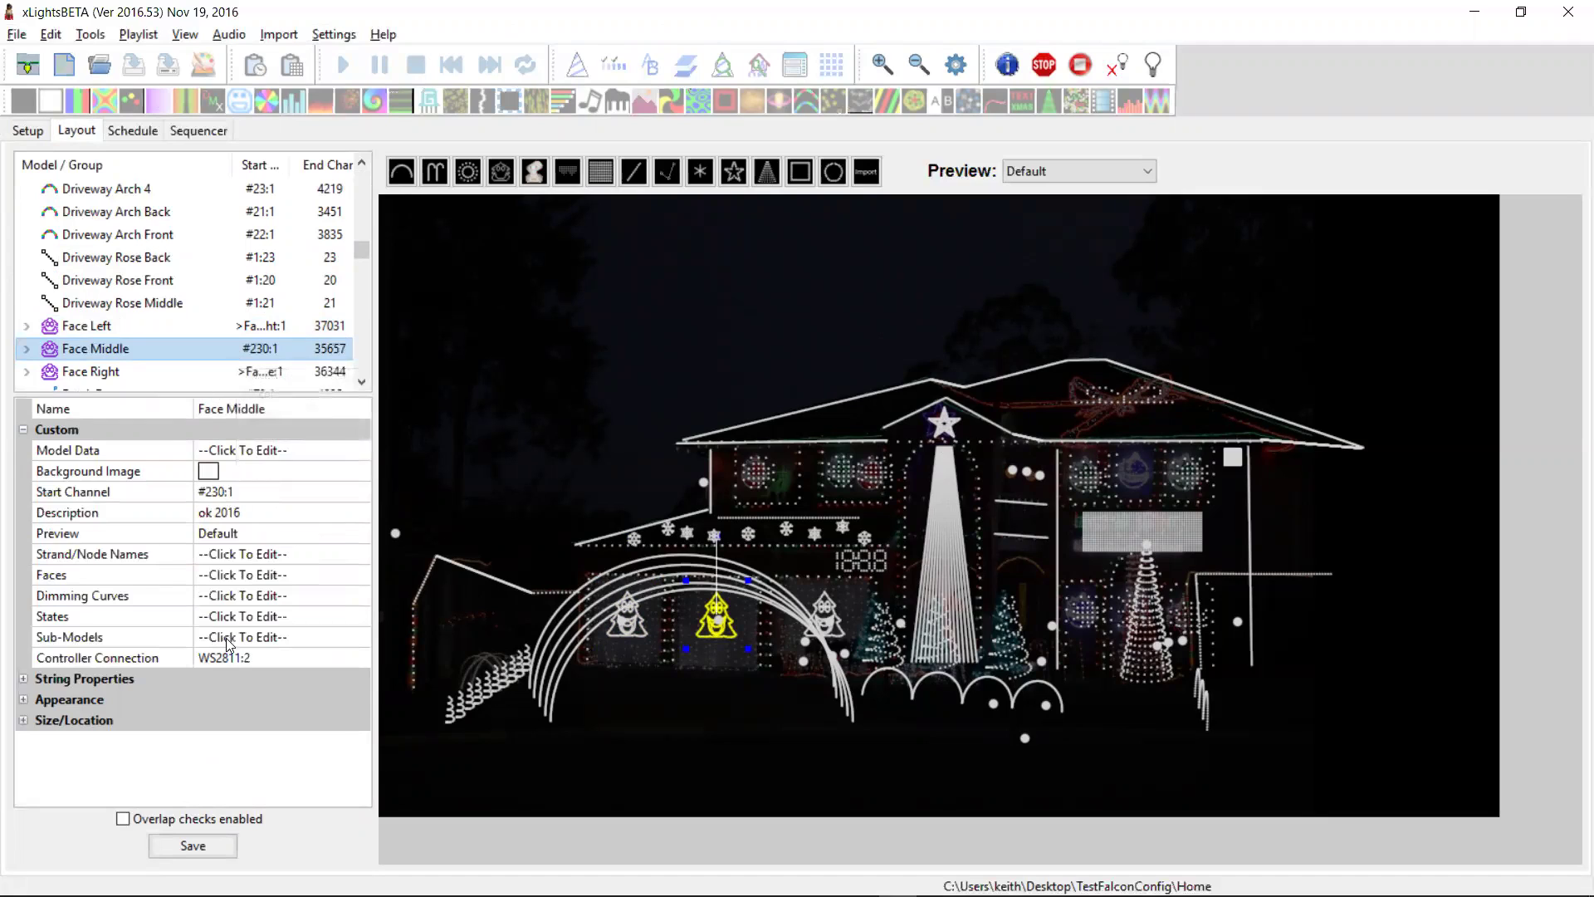
click(203, 379)
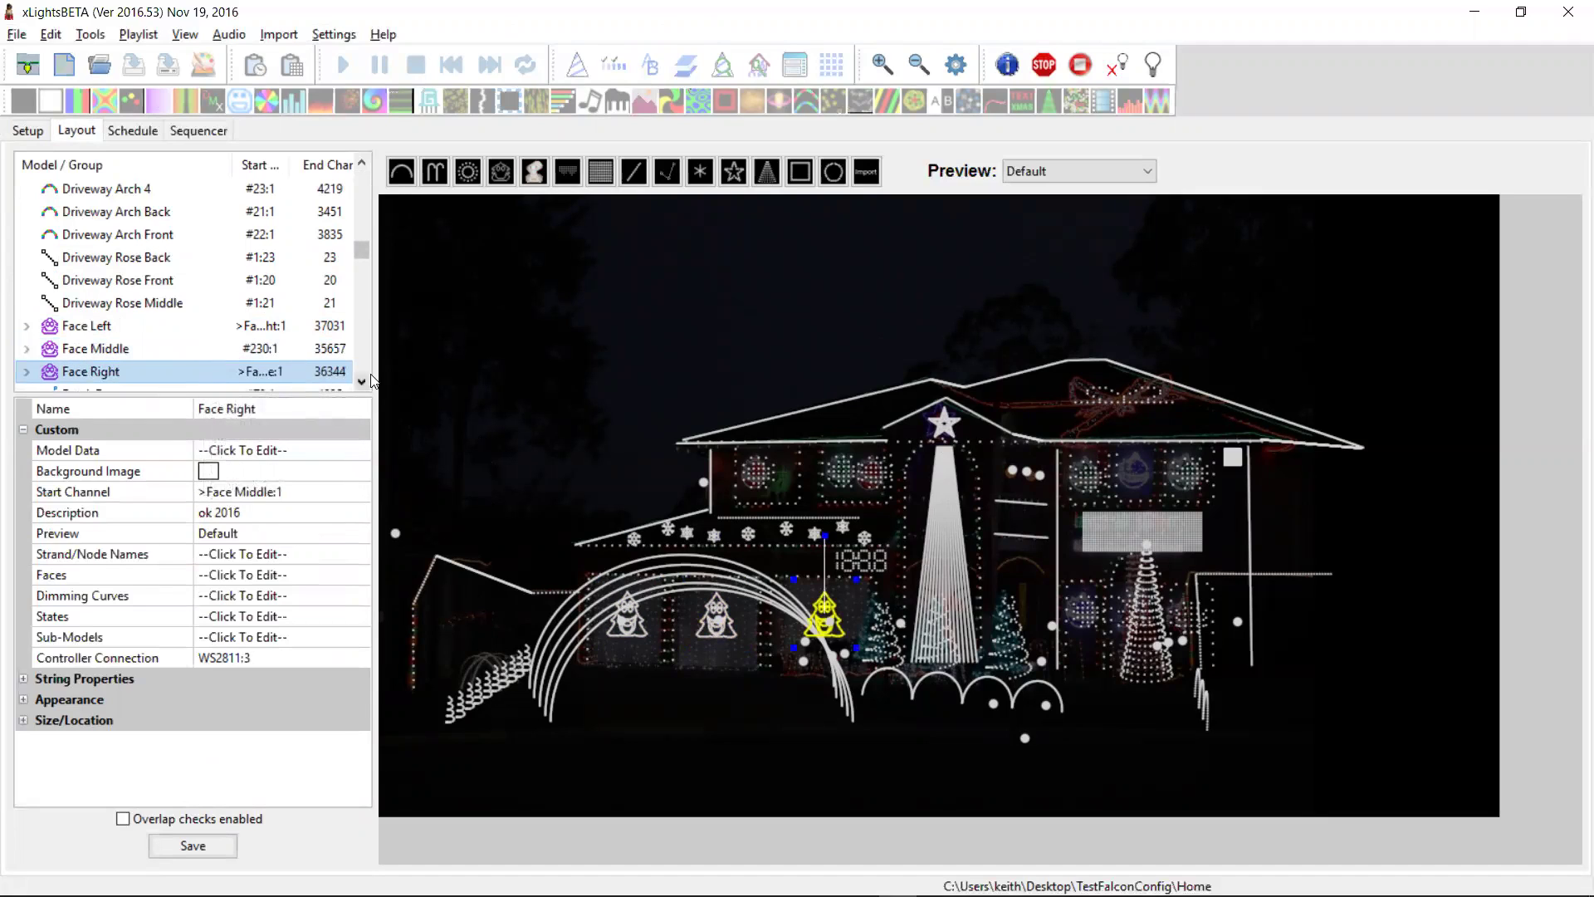
scroll(364, 336, down, 10)
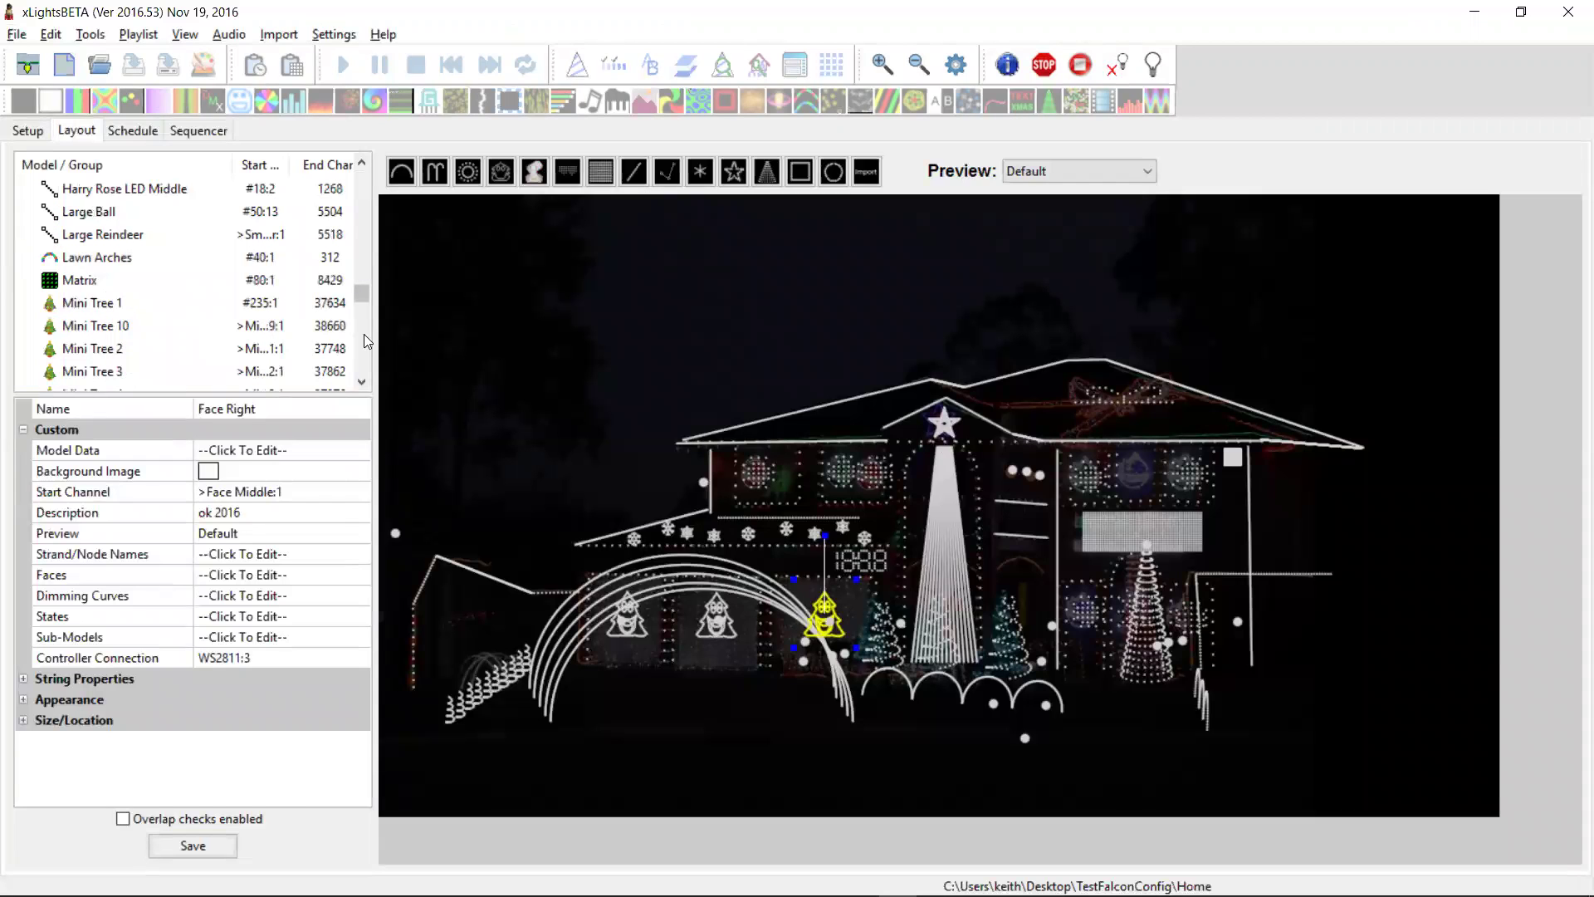
Step: Set Mini Tree 1's controller connection to WS2811 port 4 and copy the WS2811:4 value
click(176, 309)
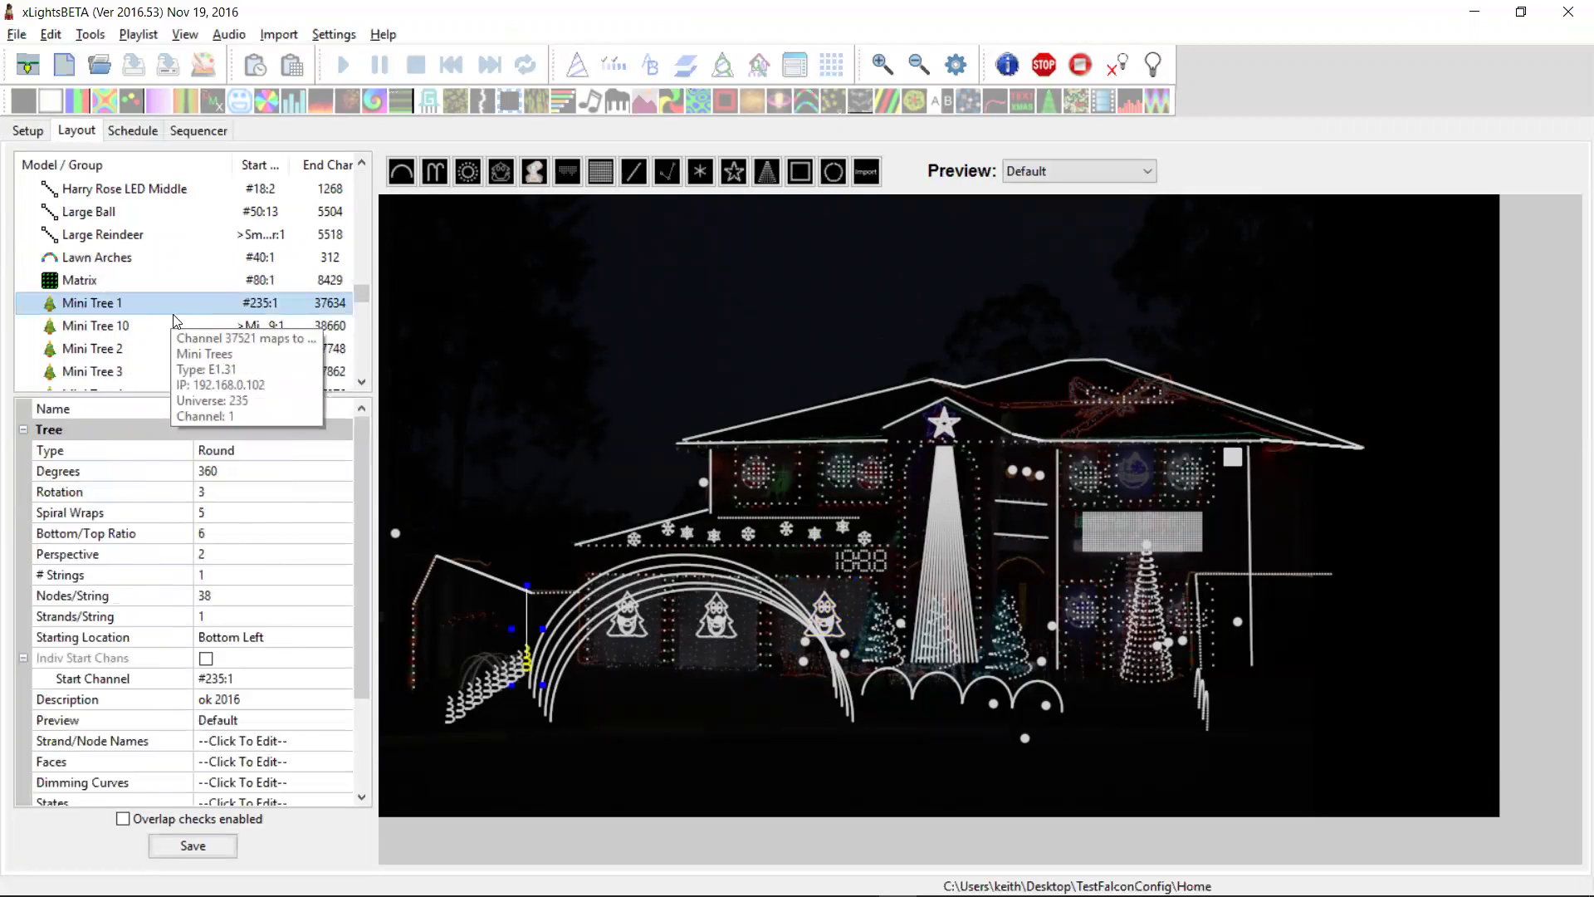
click(365, 757)
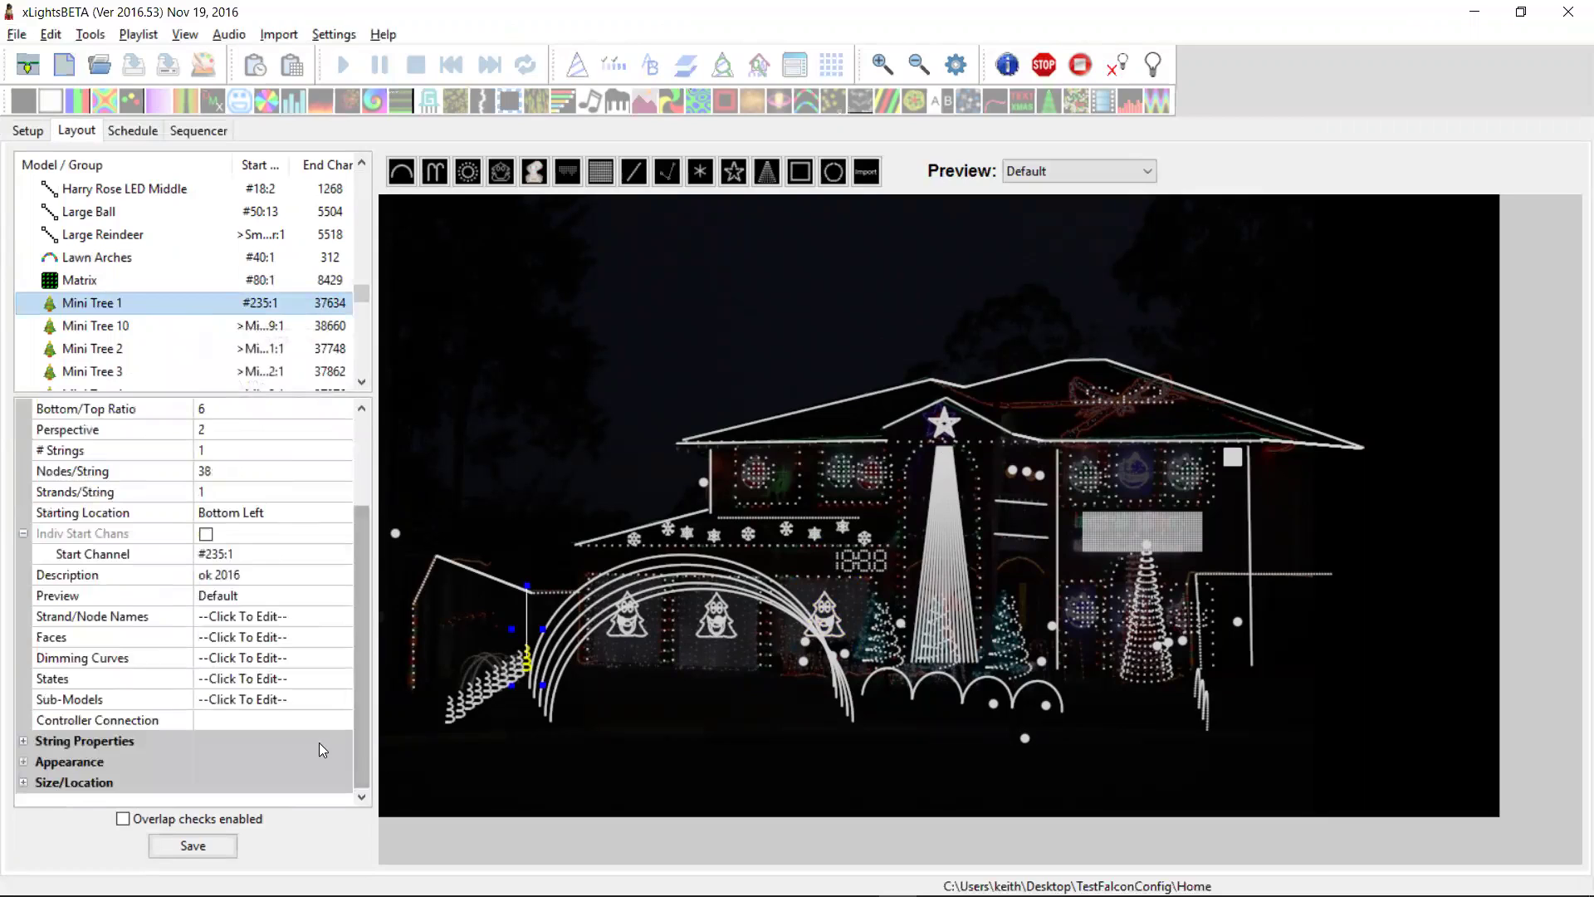
click(339, 721)
click(342, 721)
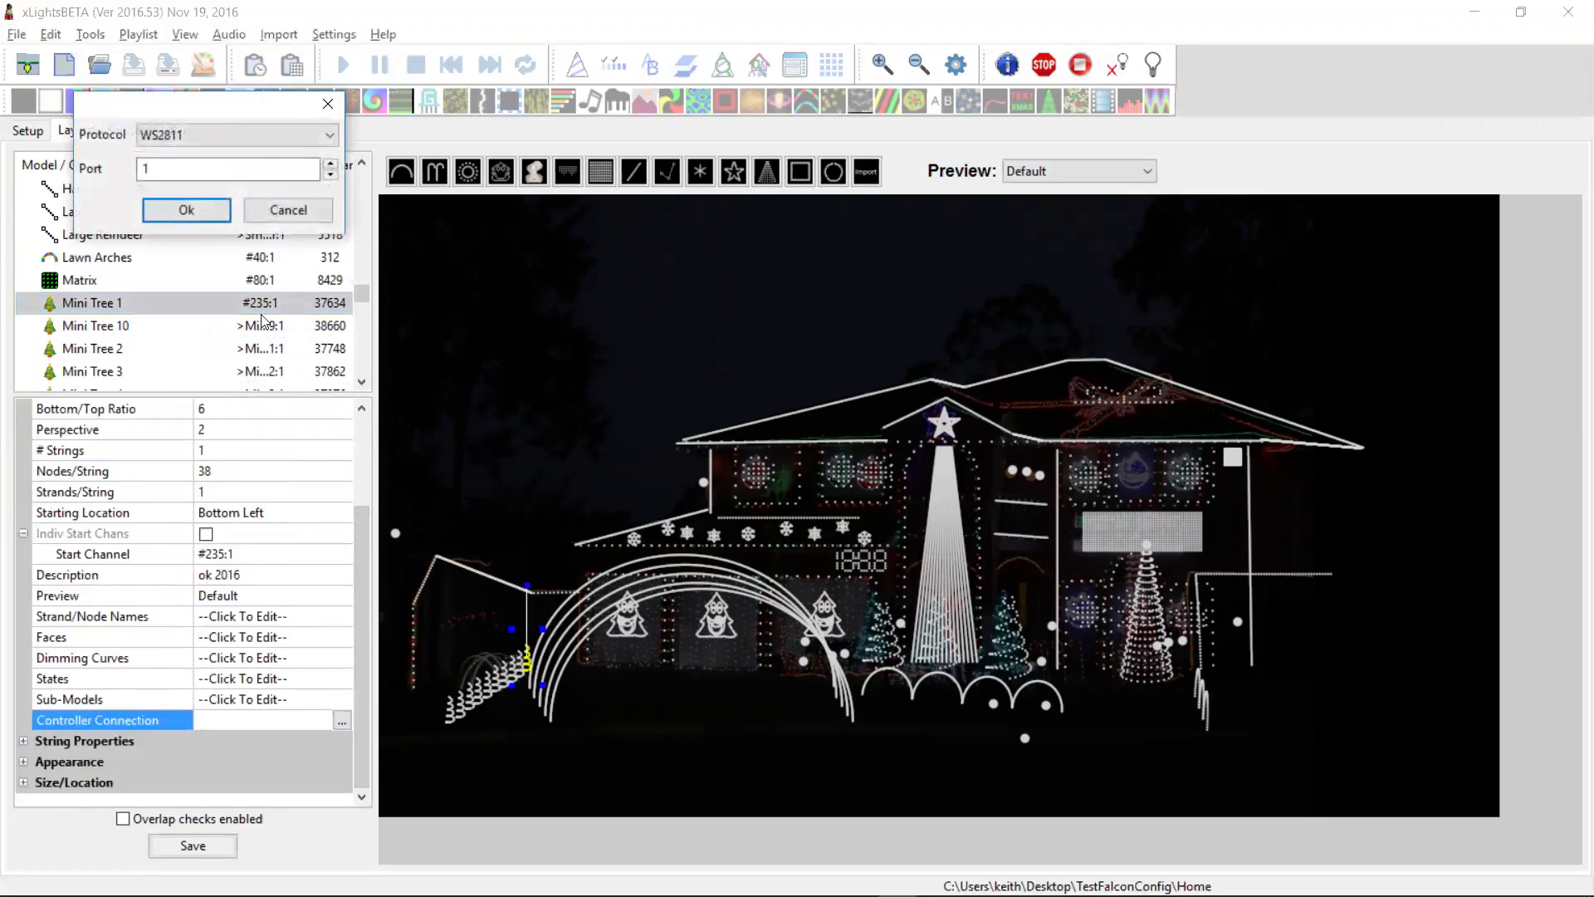
double_click(299, 172)
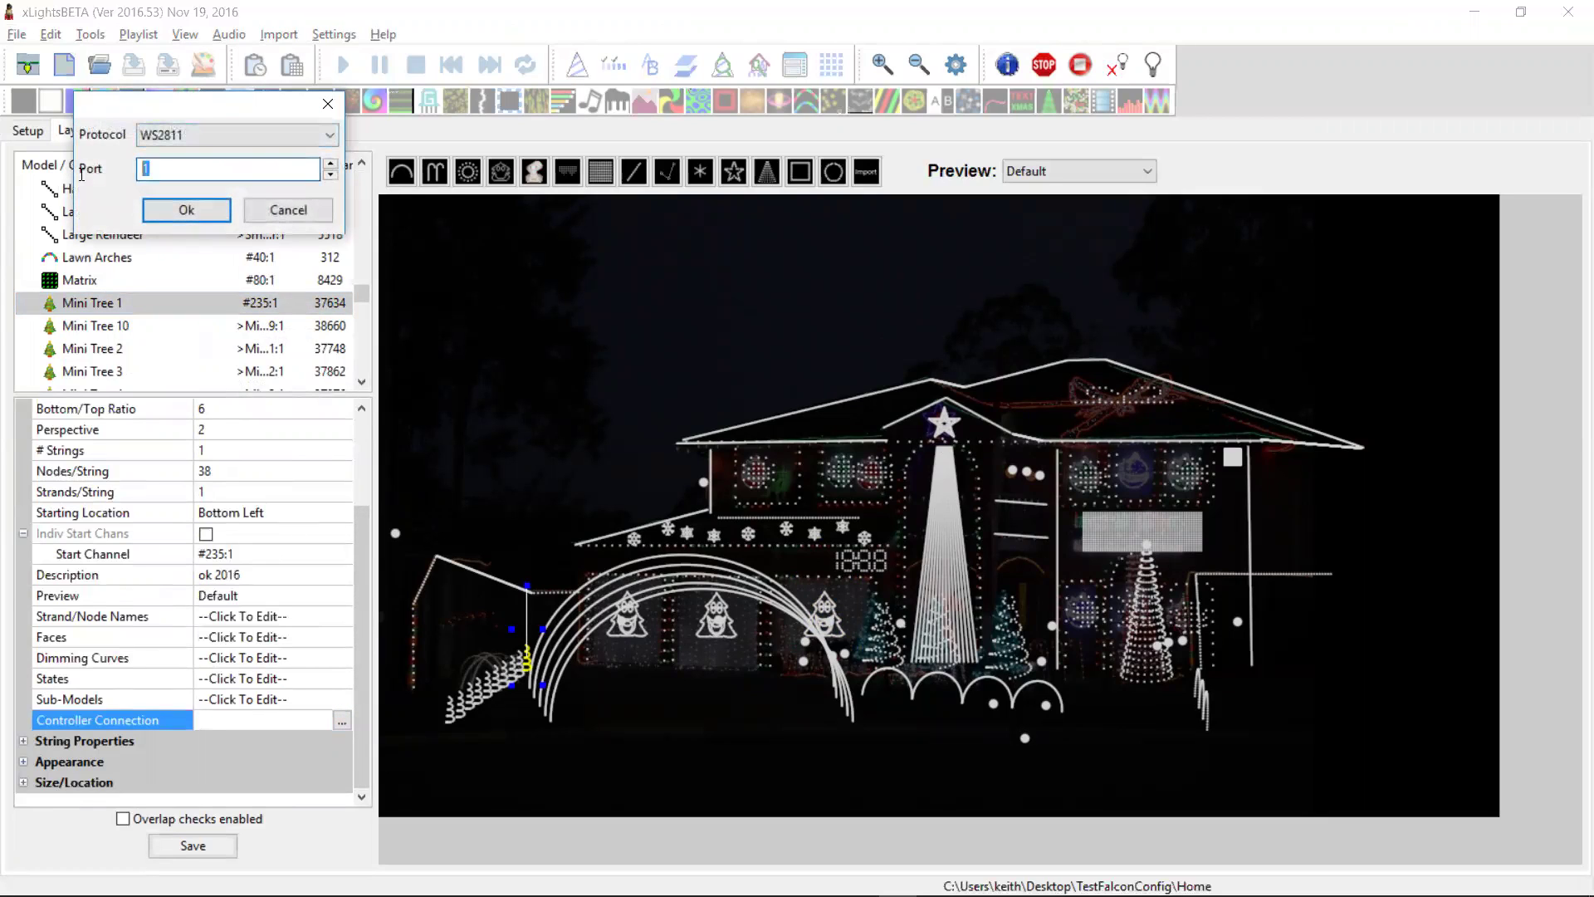
text(4)
click(186, 210)
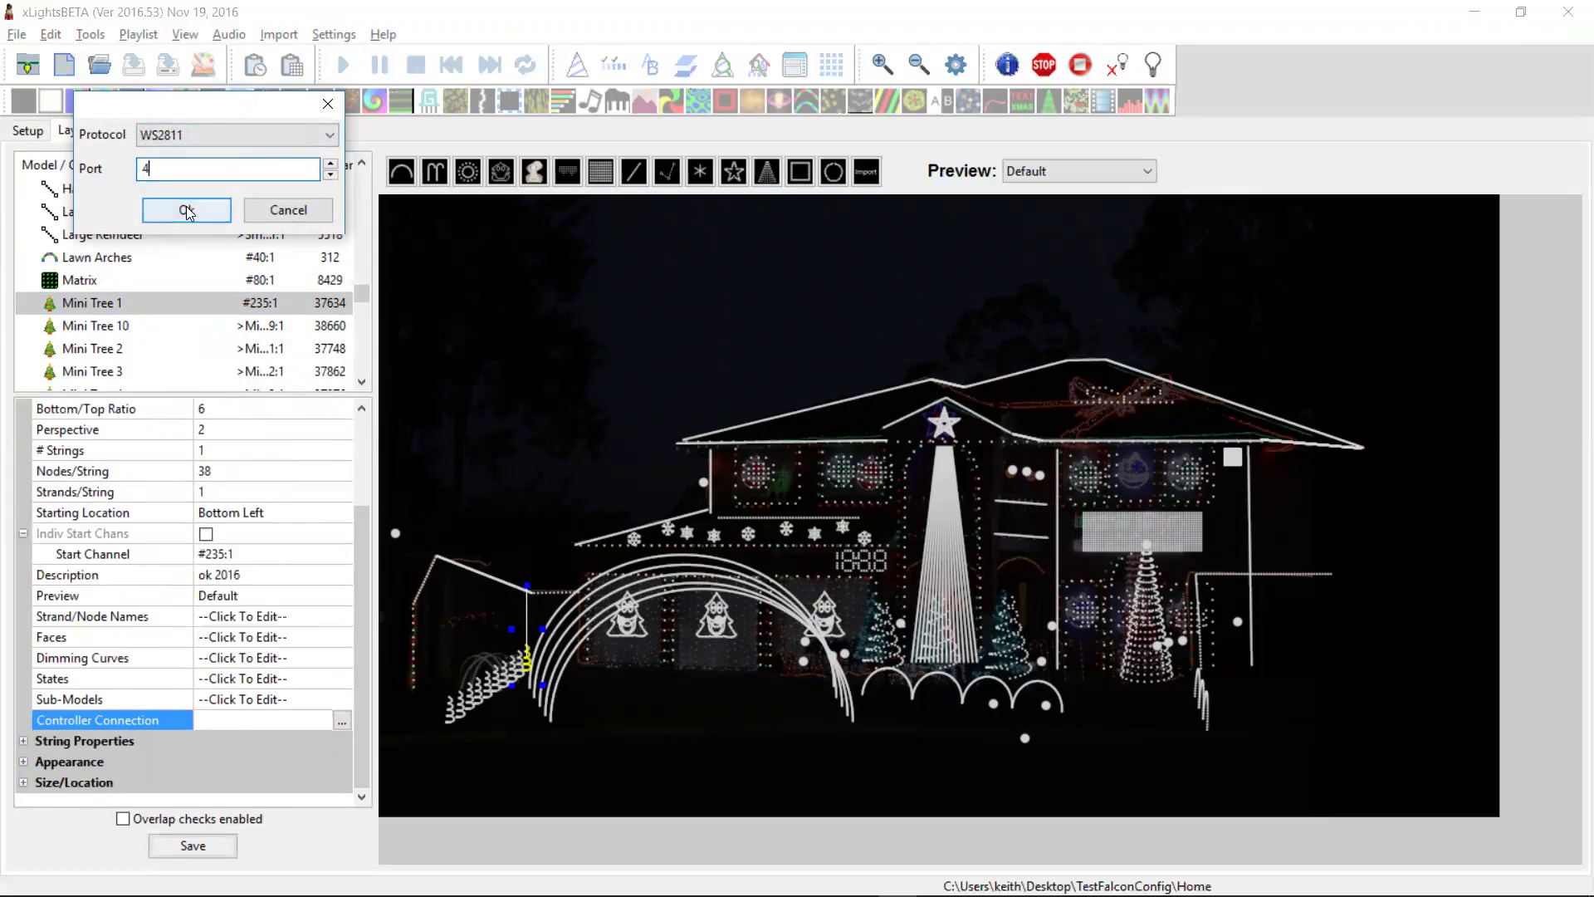
drag(257, 720, 146, 722)
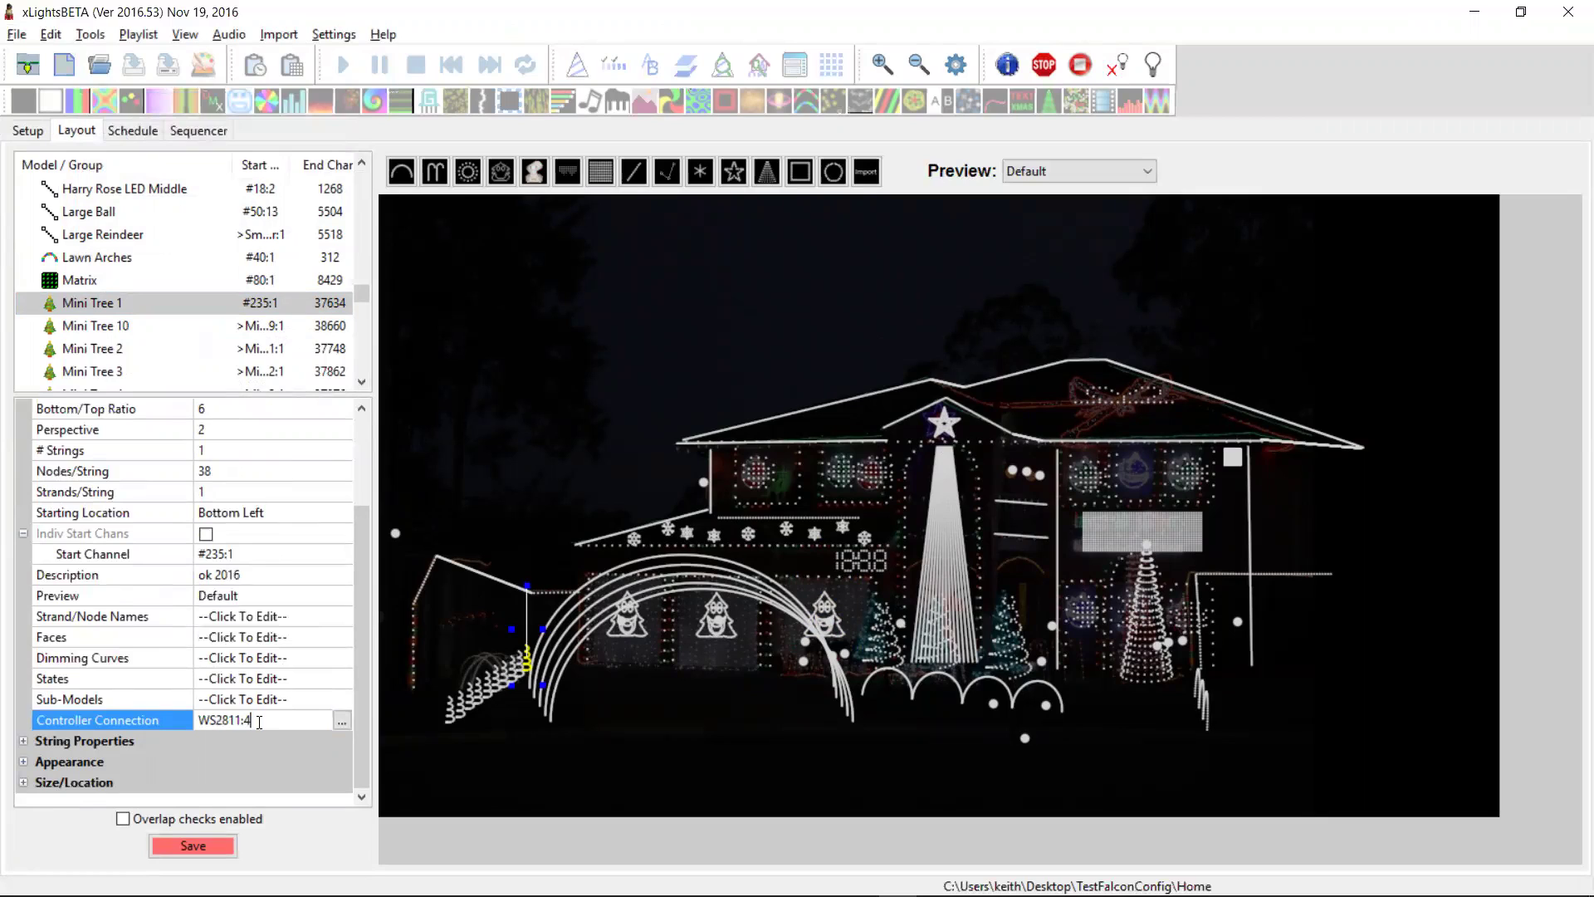
drag(250, 721, 201, 723)
key(ctrl+c)
Step: Paste WS2811:4 as the controller connection of Mini Tree 10 and Mini Tree 2
click(178, 328)
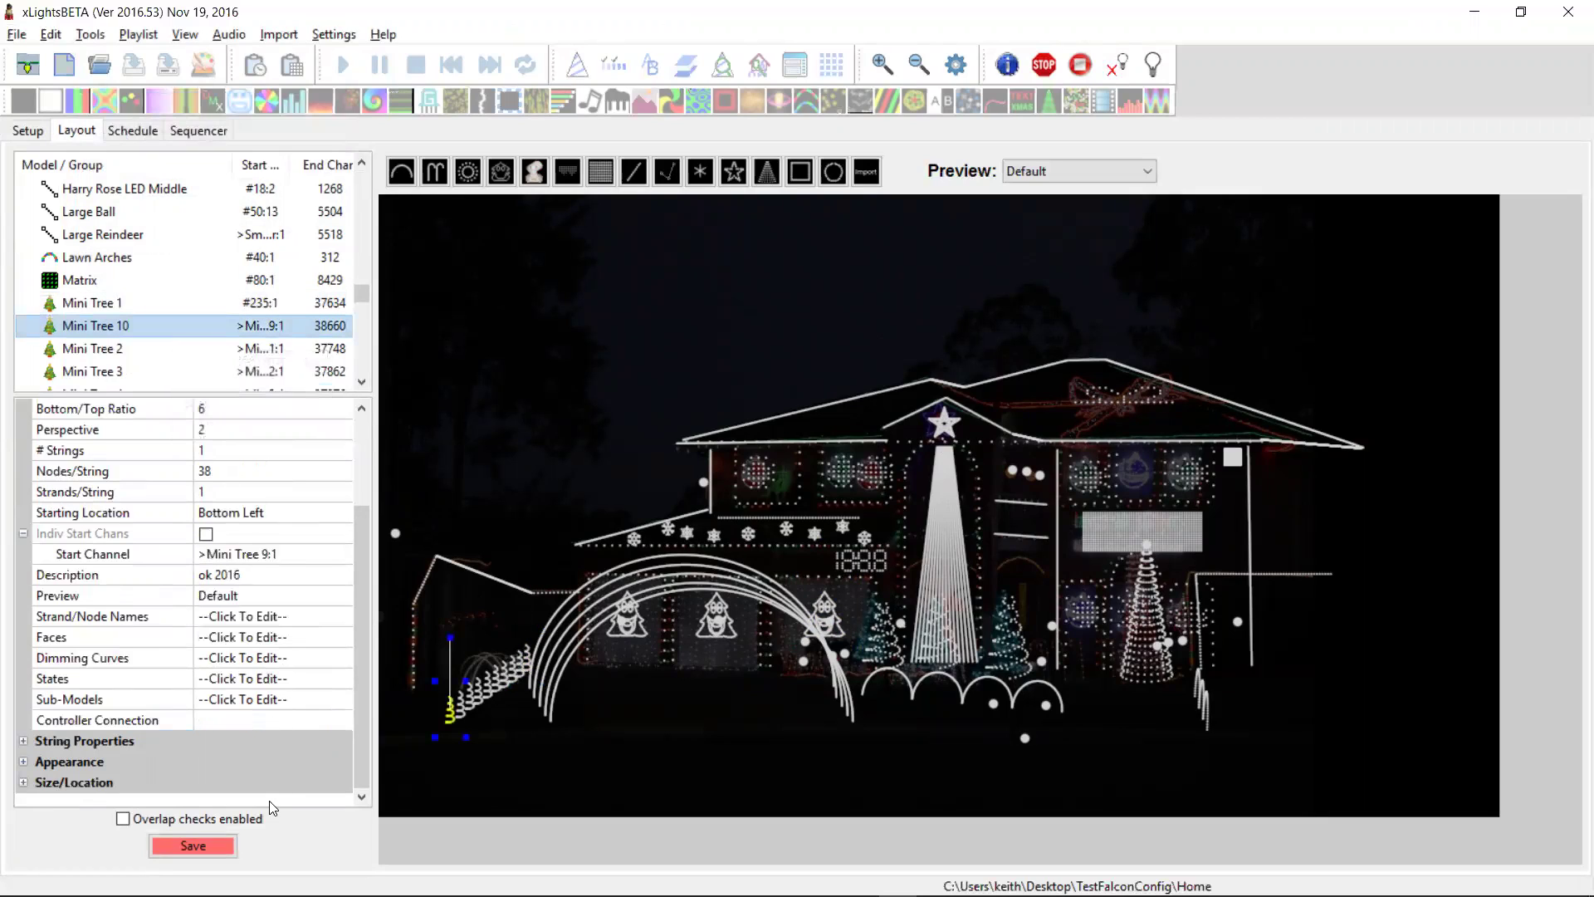
click(254, 724)
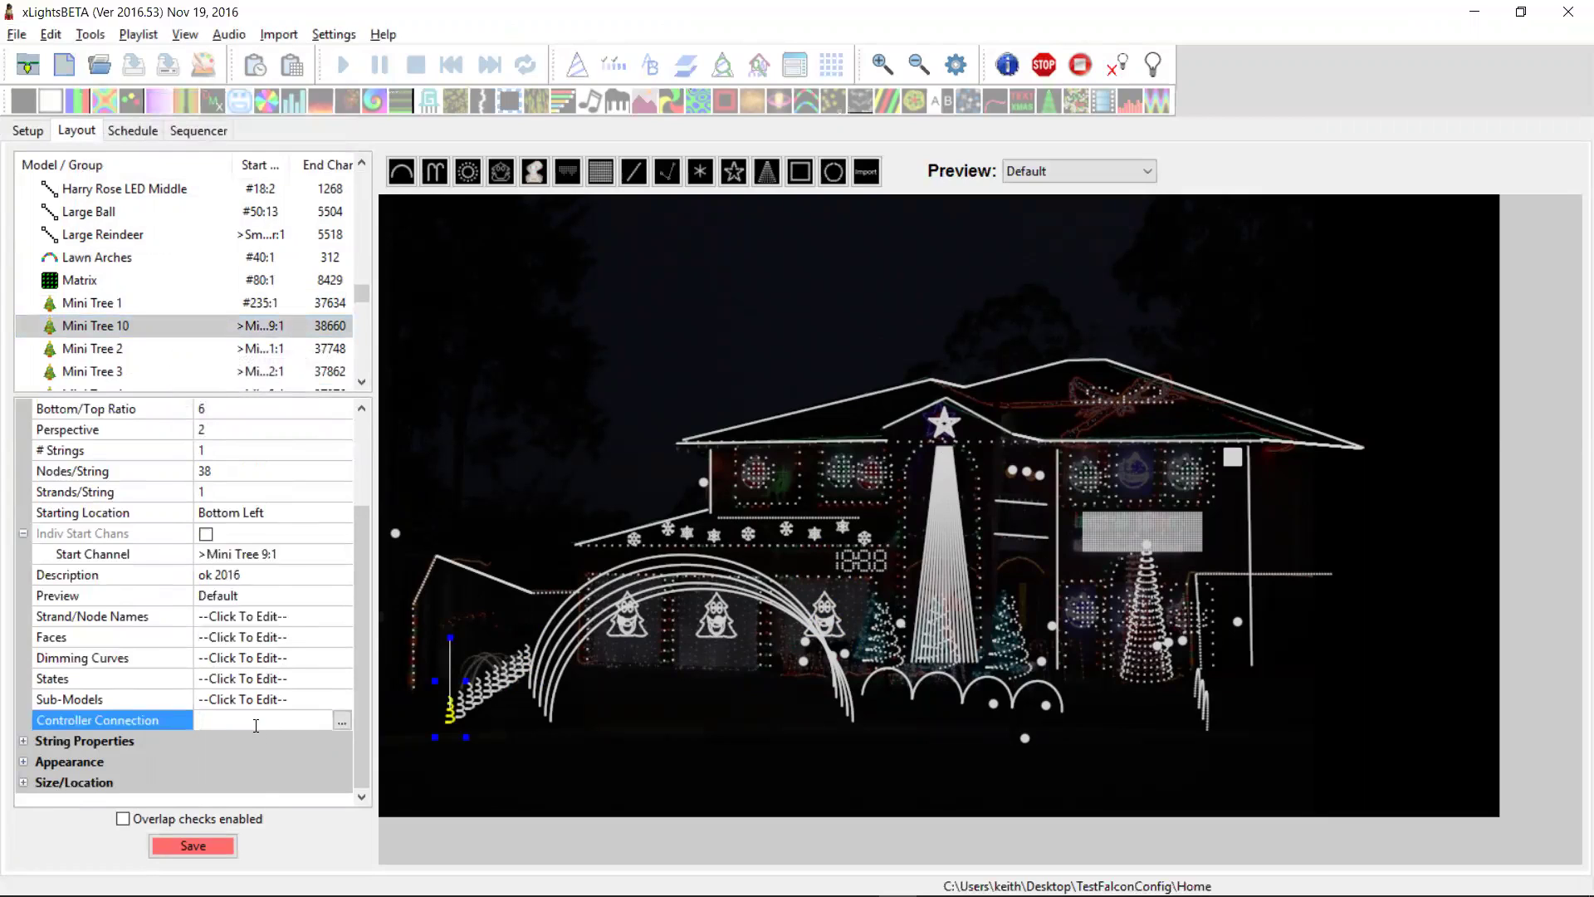
key(ctrl+v)
click(210, 351)
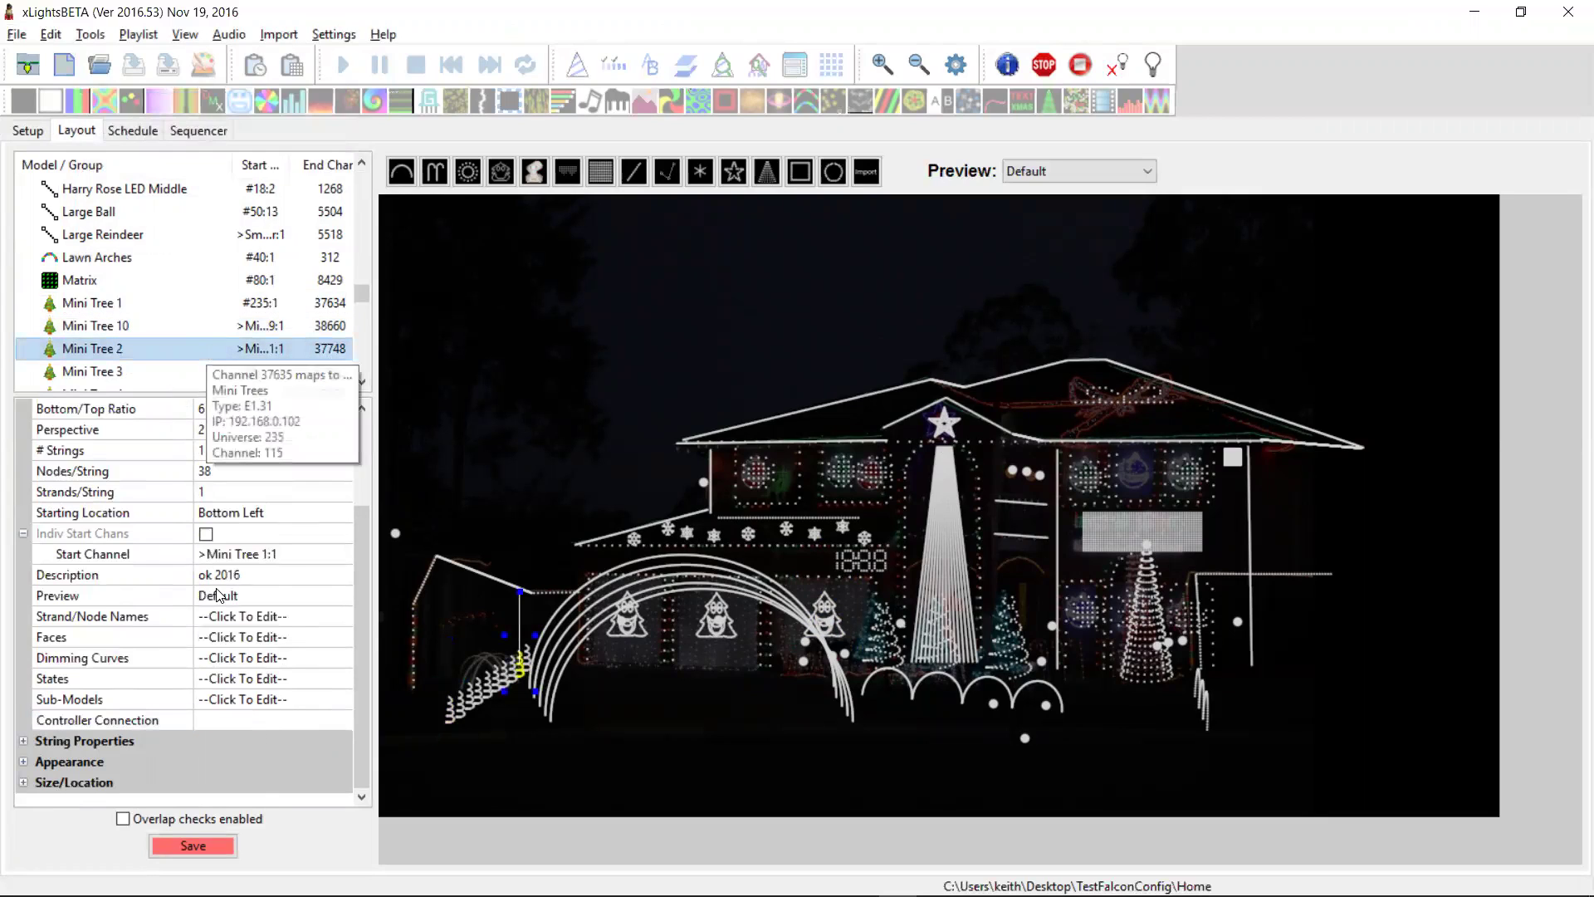
click(231, 722)
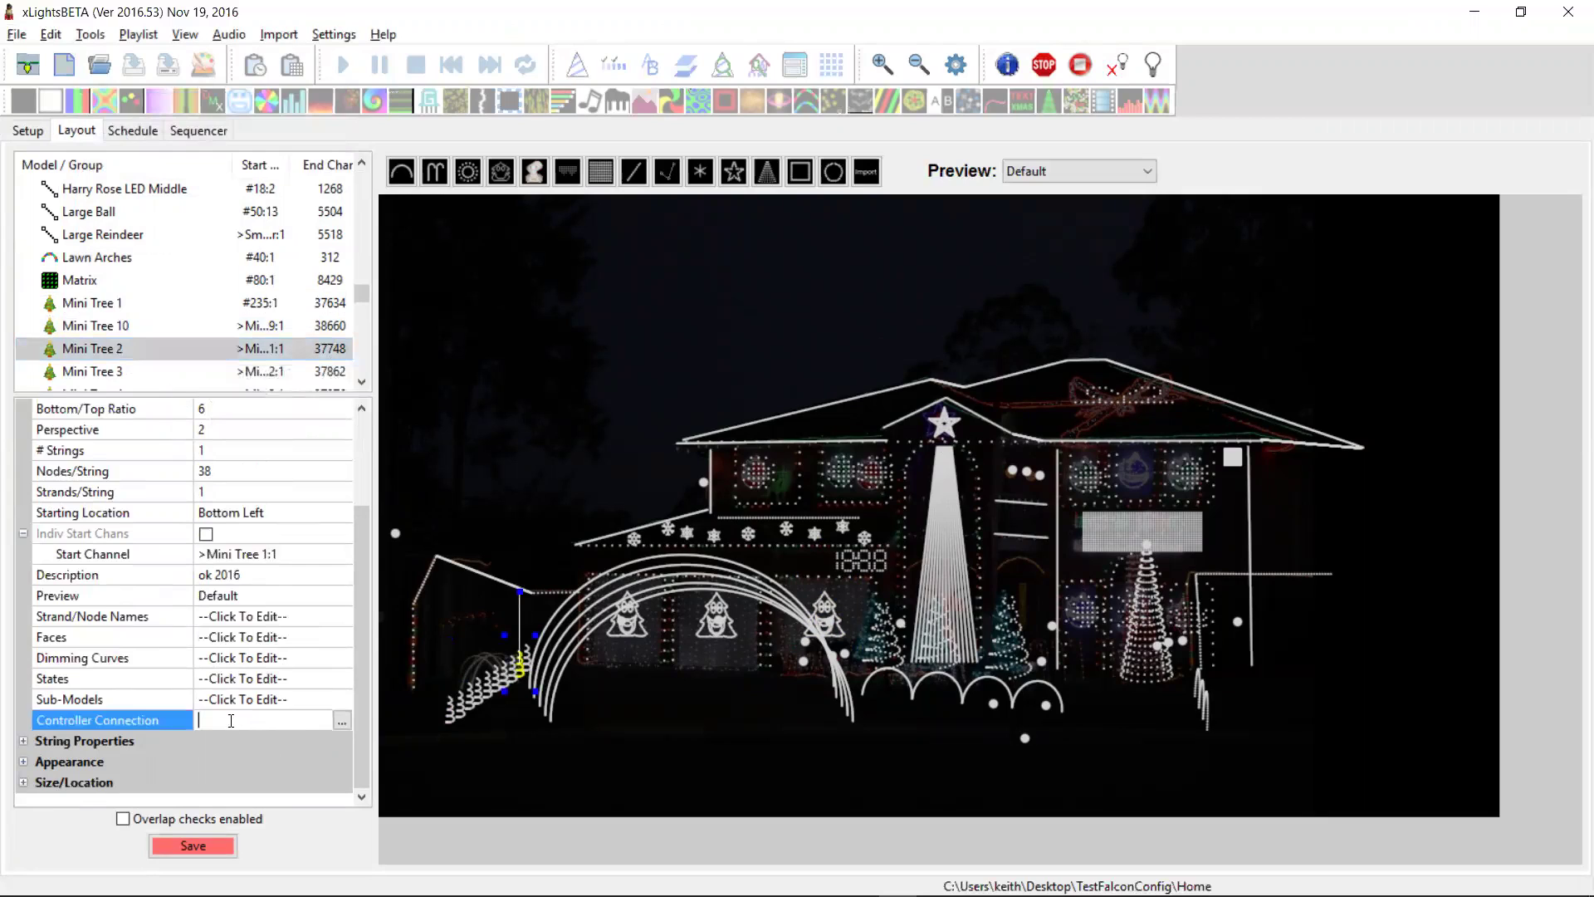
key(ctrl+v)
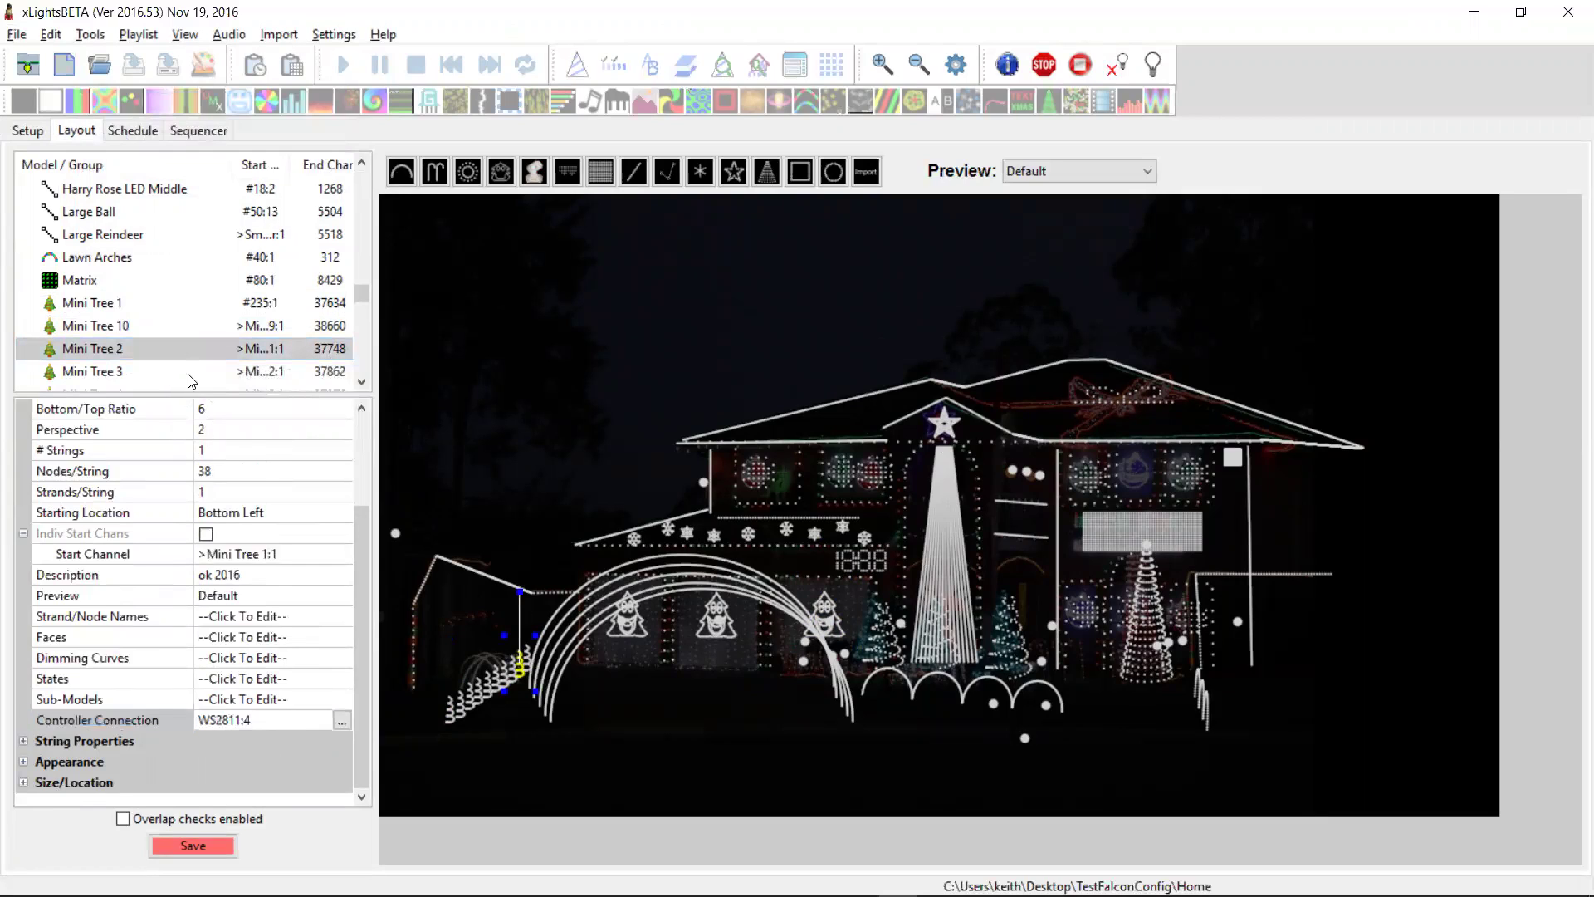
Step: Paste and commit WS2811:4 as Mini Tree 3's controller connection
click(187, 372)
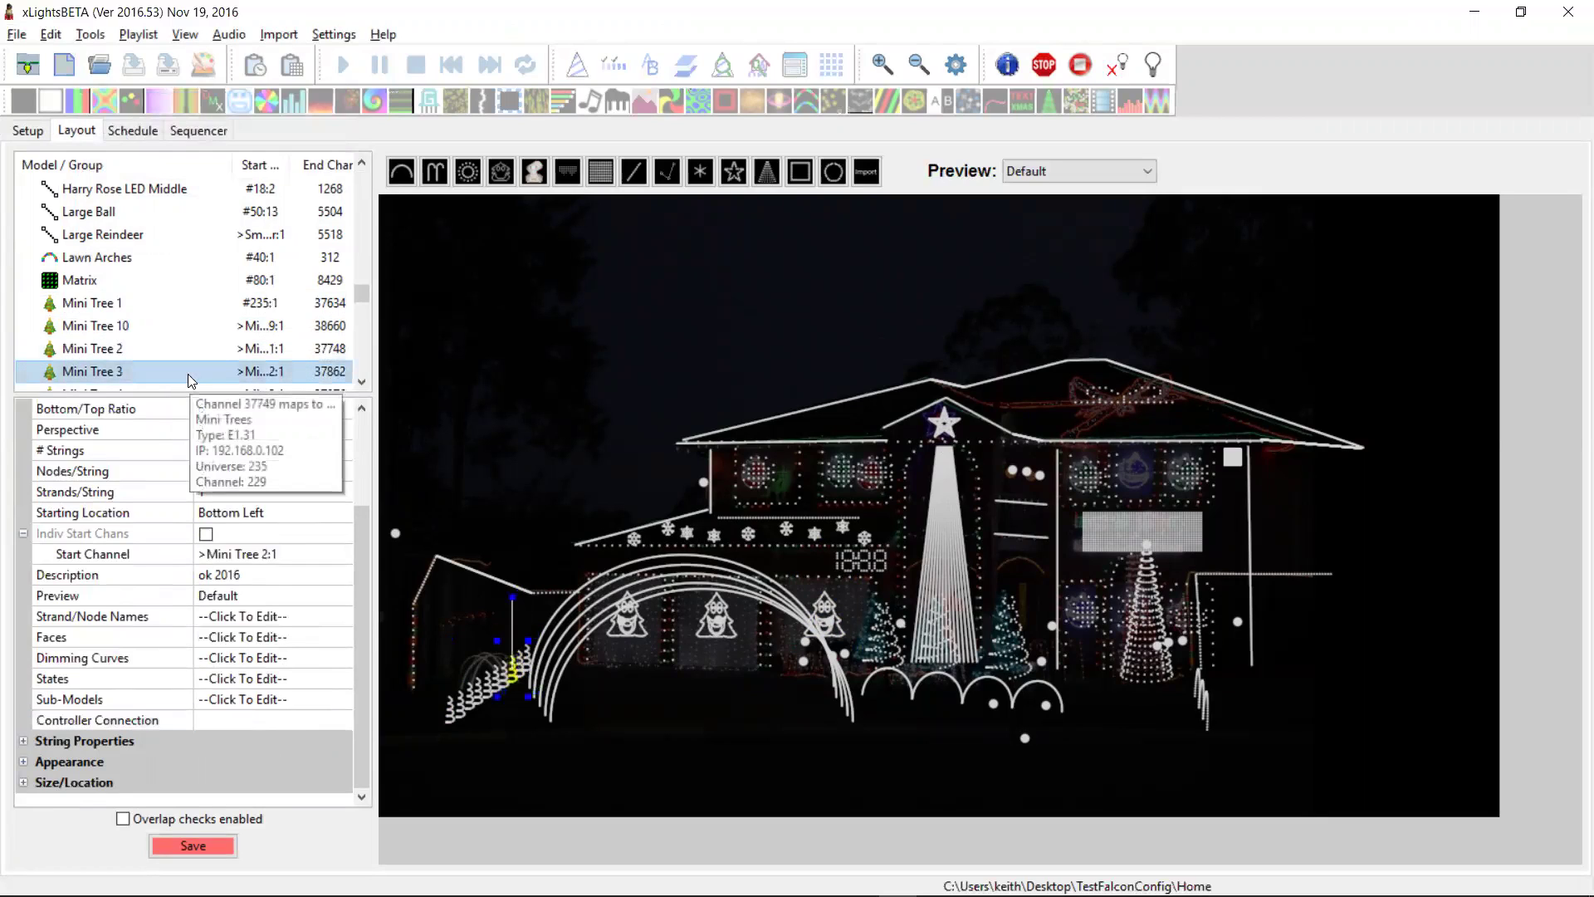
click(268, 724)
key(ctrl+v)
key(Return)
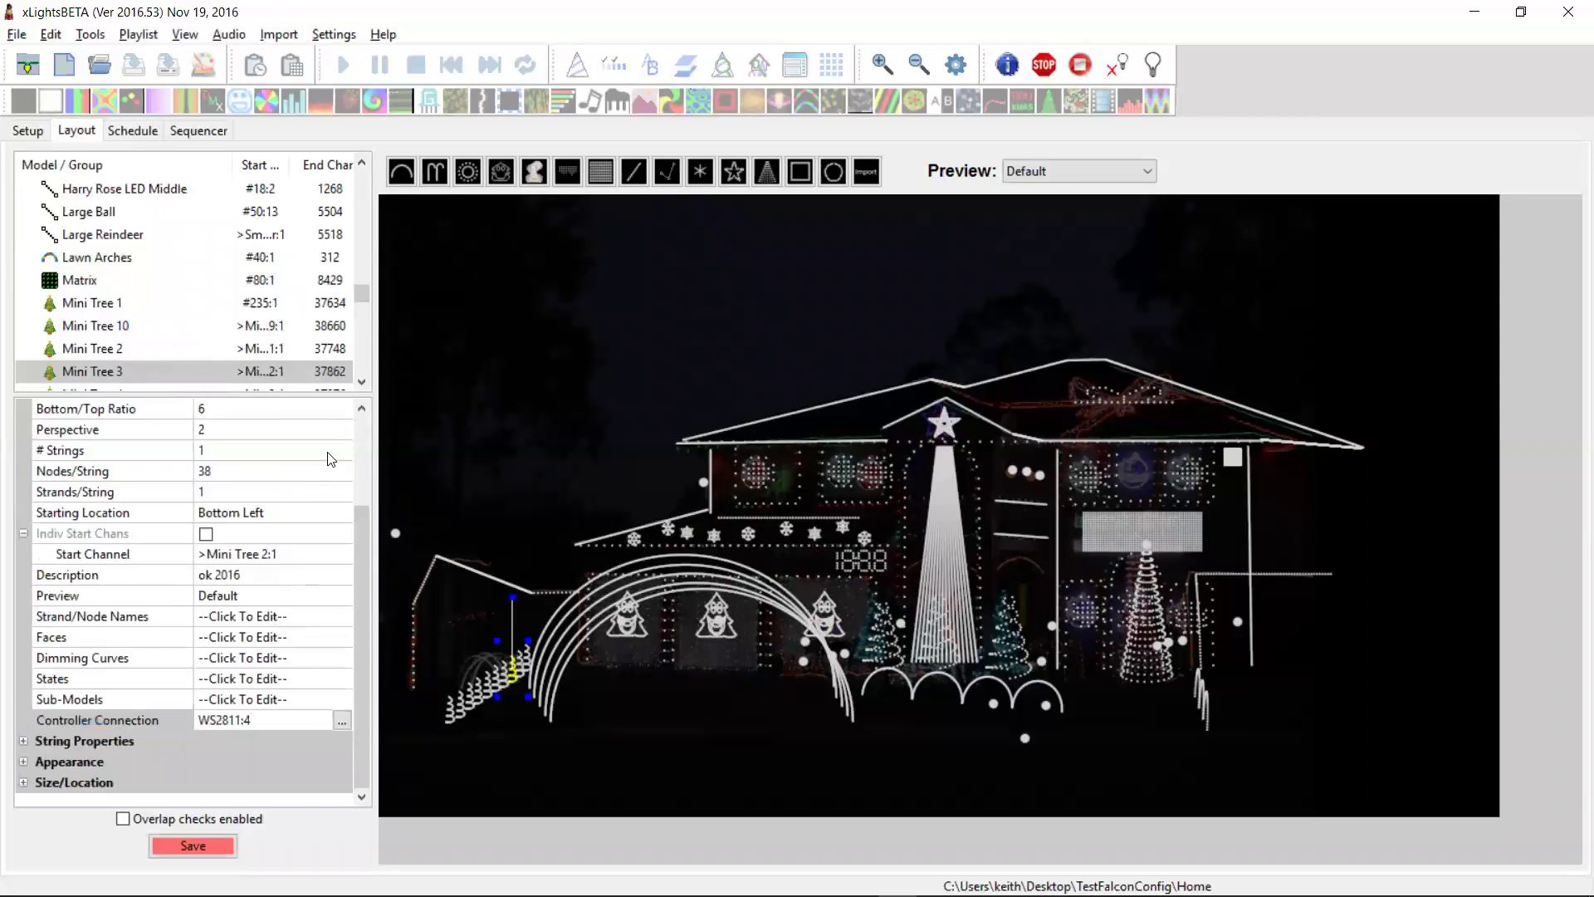
click(362, 382)
click(362, 382)
click(362, 382)
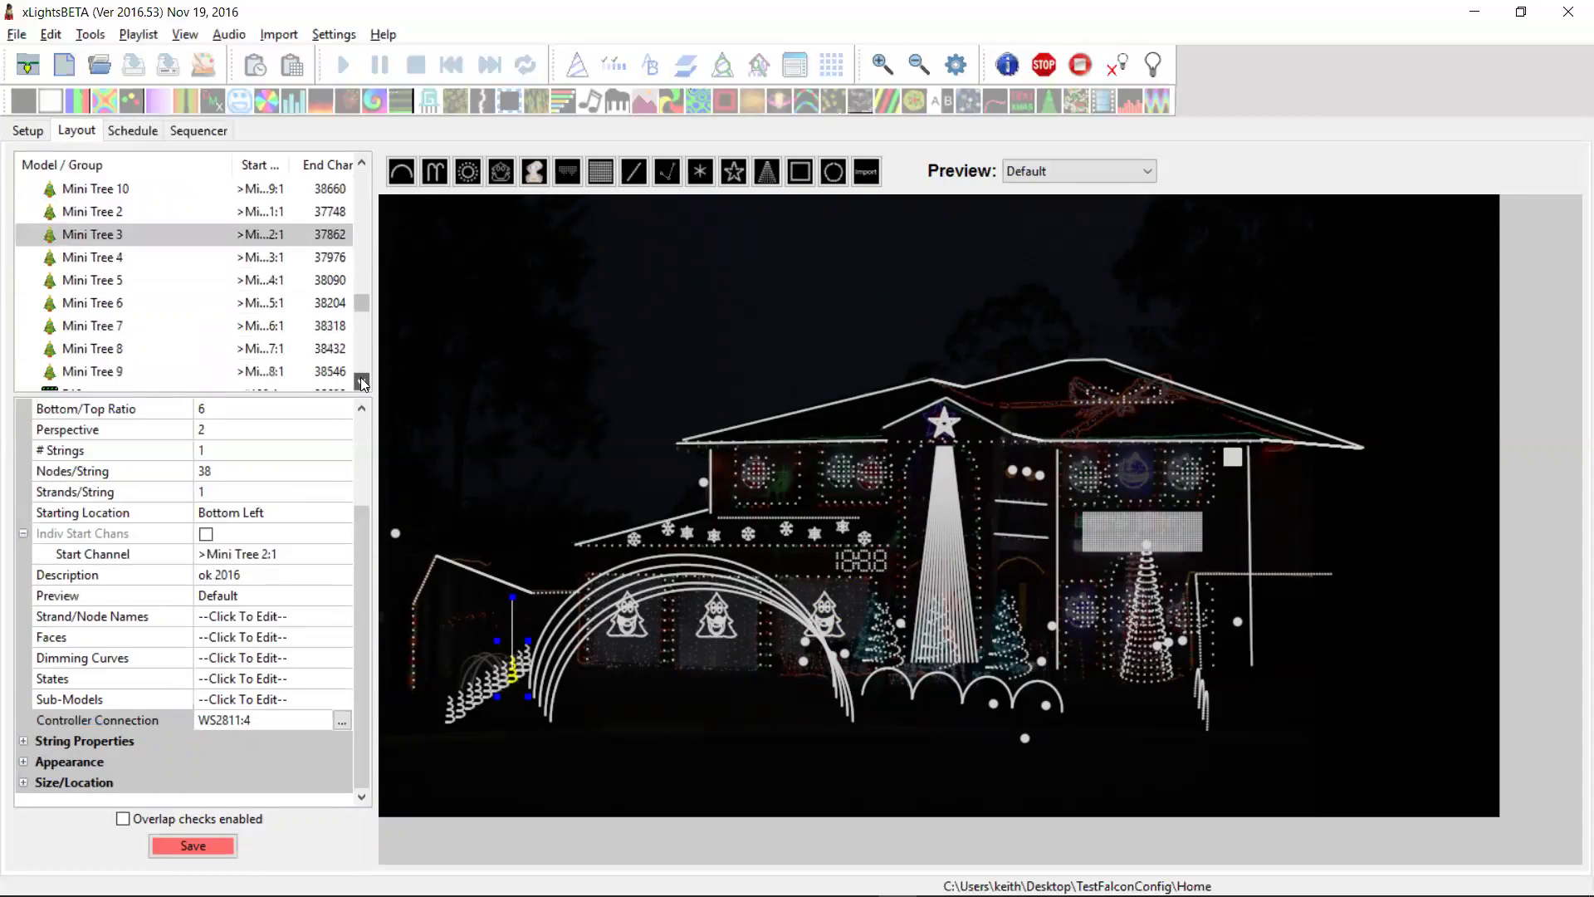
Step: Apply WS2811:4 to the controller connections of Mini Trees 4 through 7
click(193, 258)
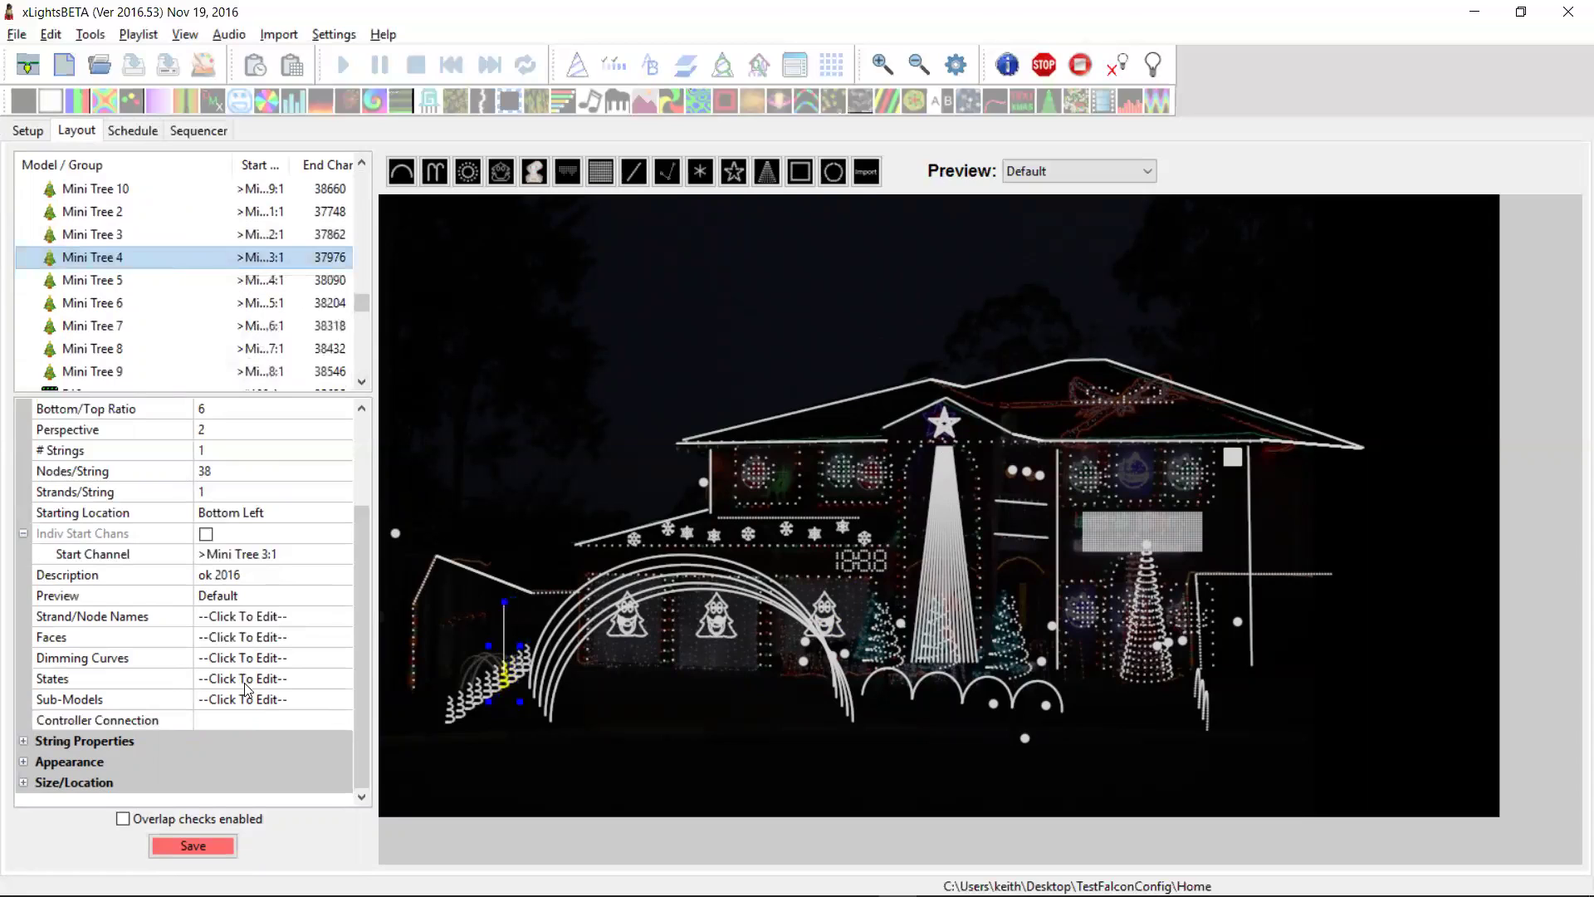
click(236, 716)
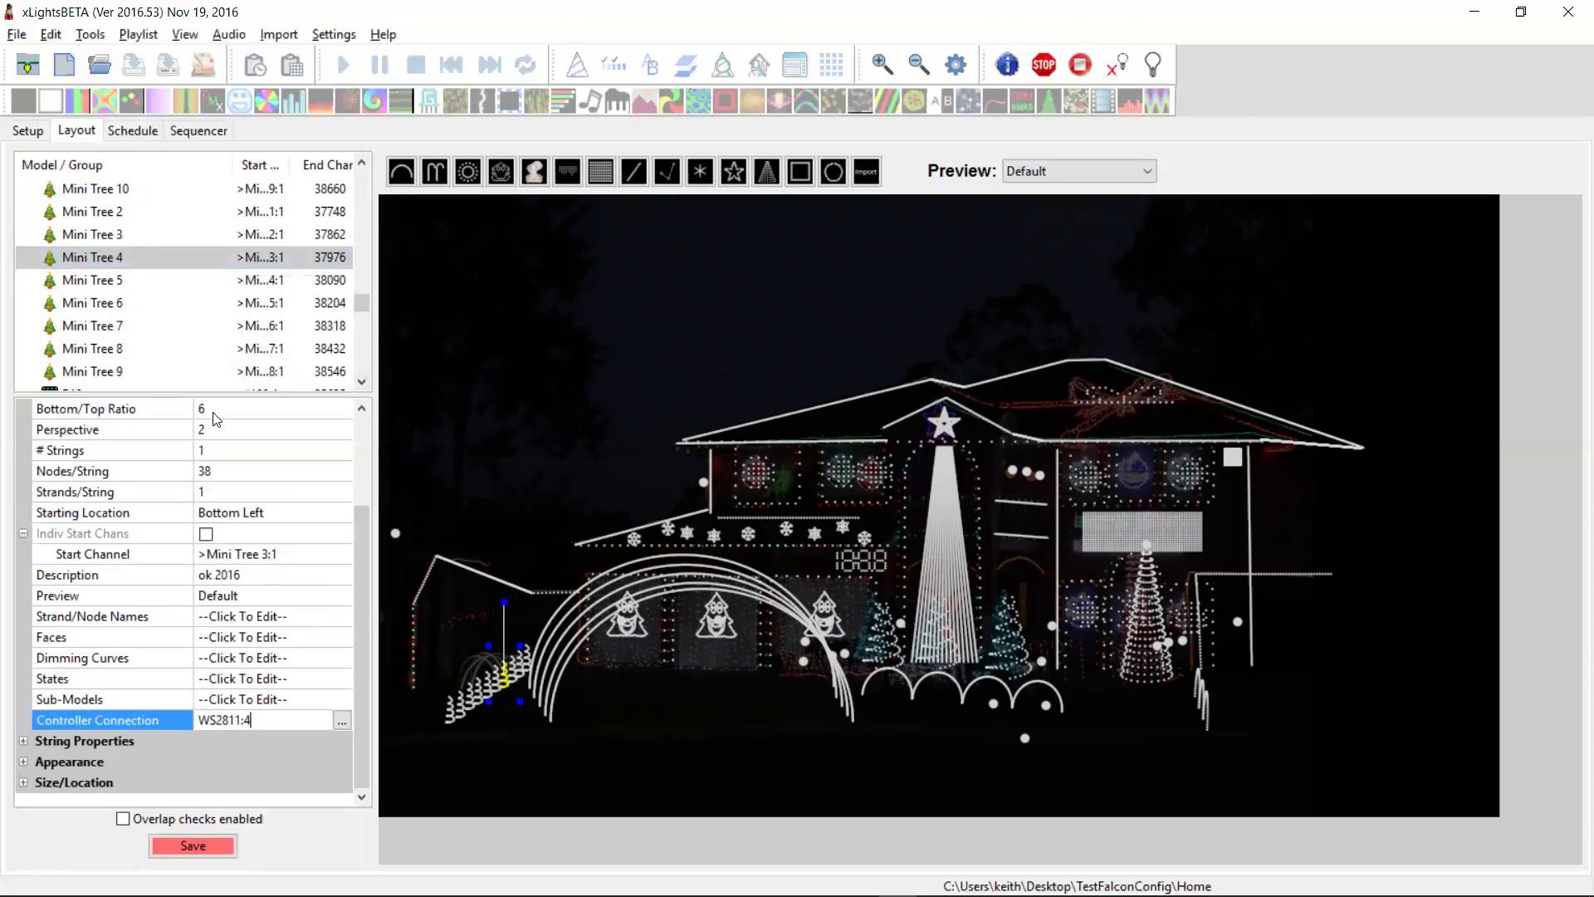
click(164, 282)
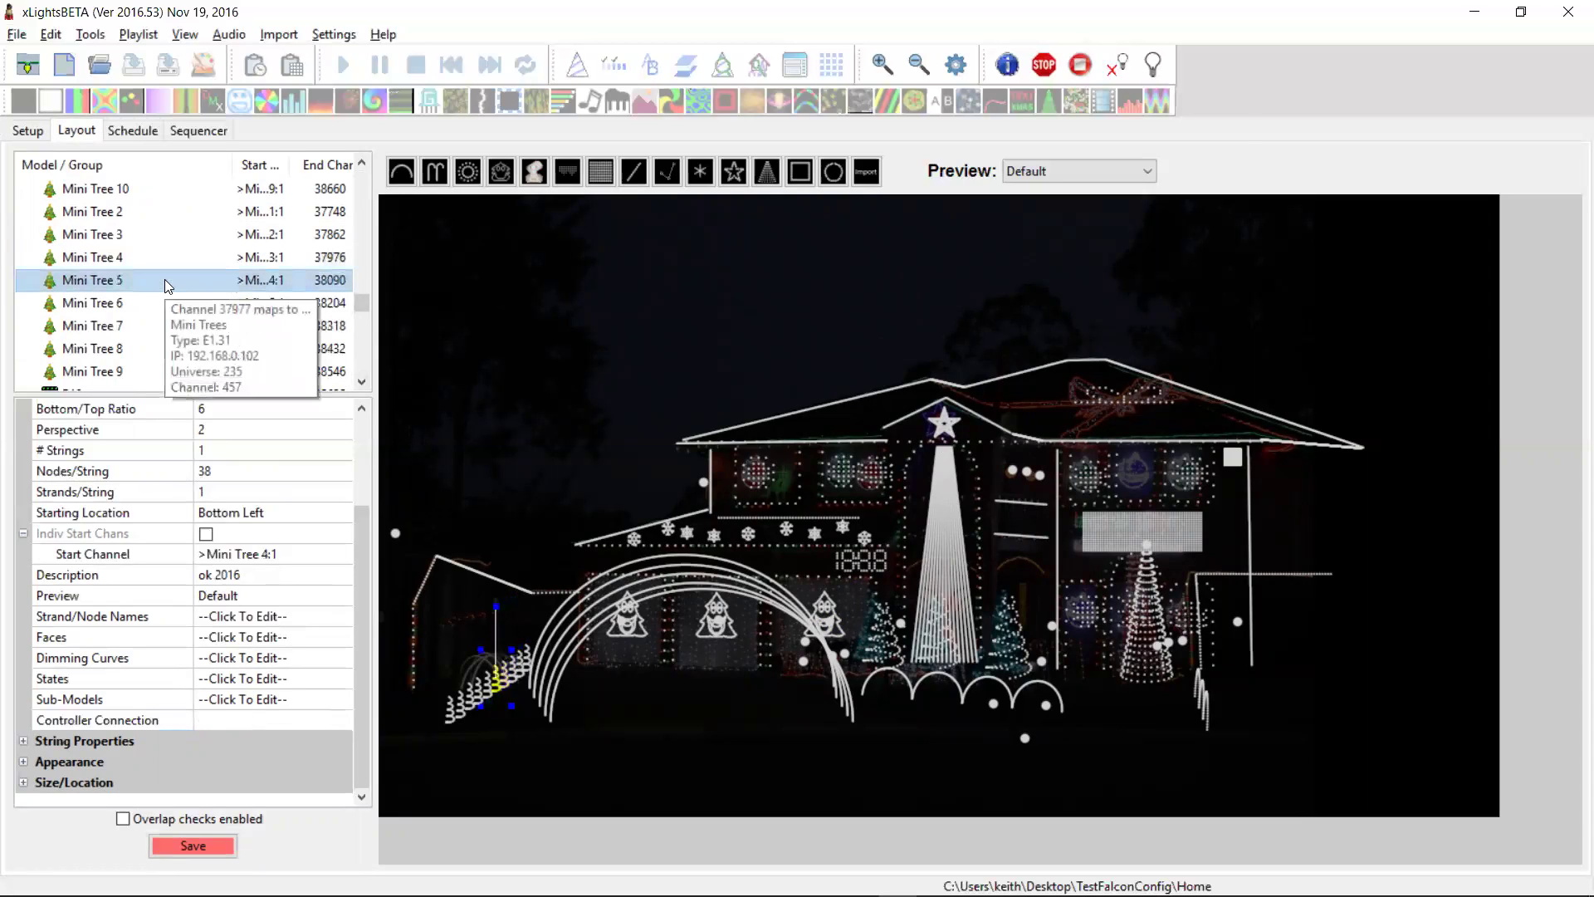
click(224, 725)
text(WS2811:4)
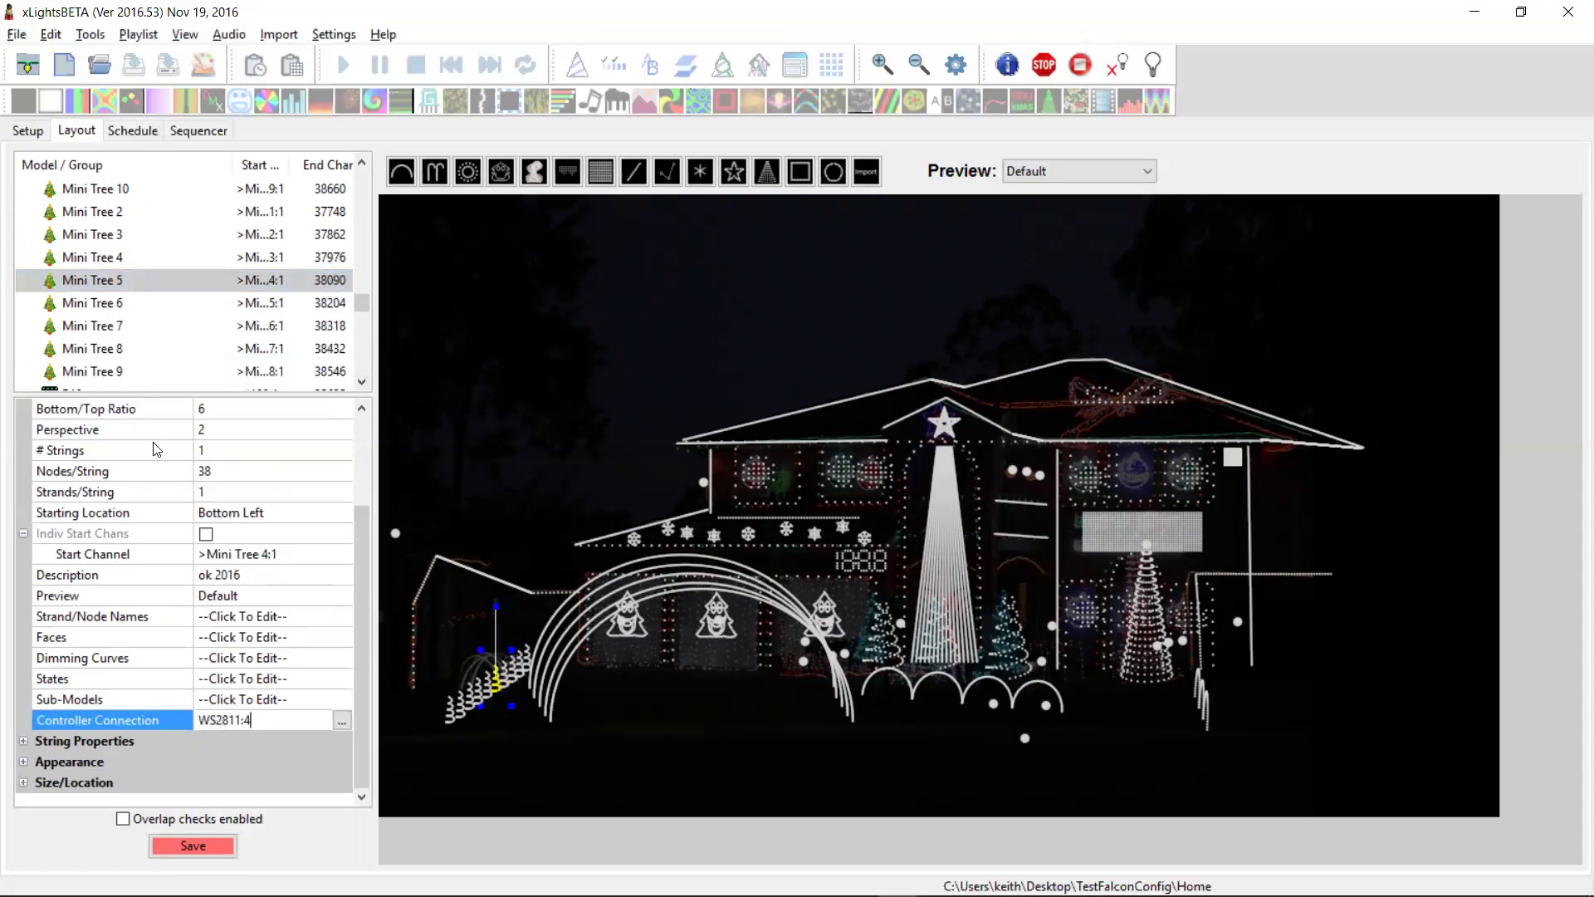
click(141, 312)
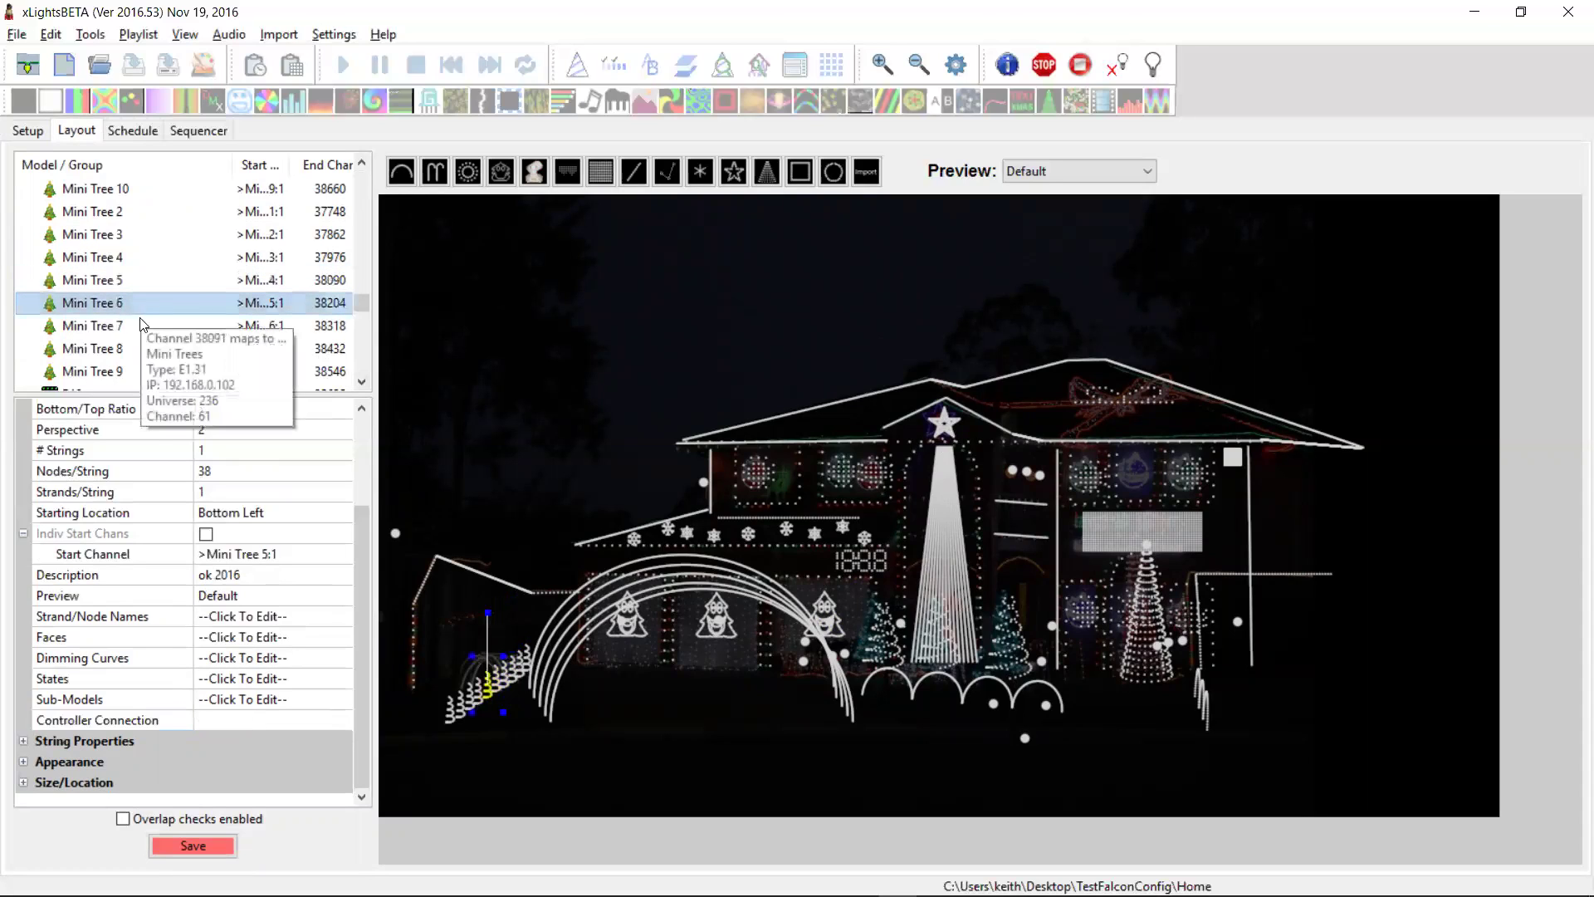
click(227, 719)
text(WS2811:4)
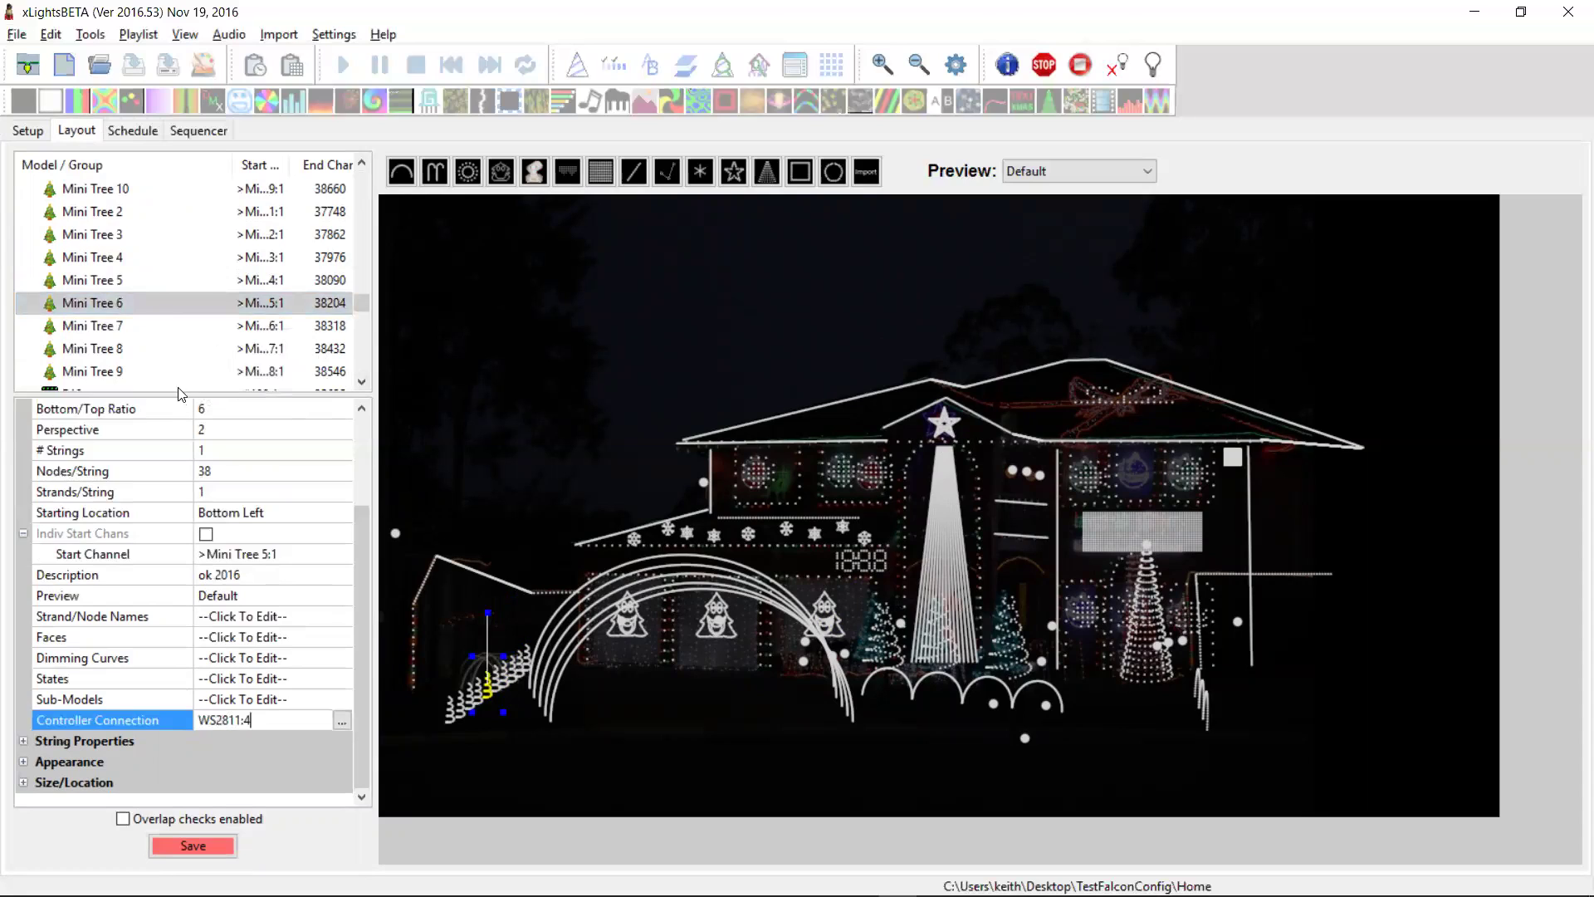
click(160, 333)
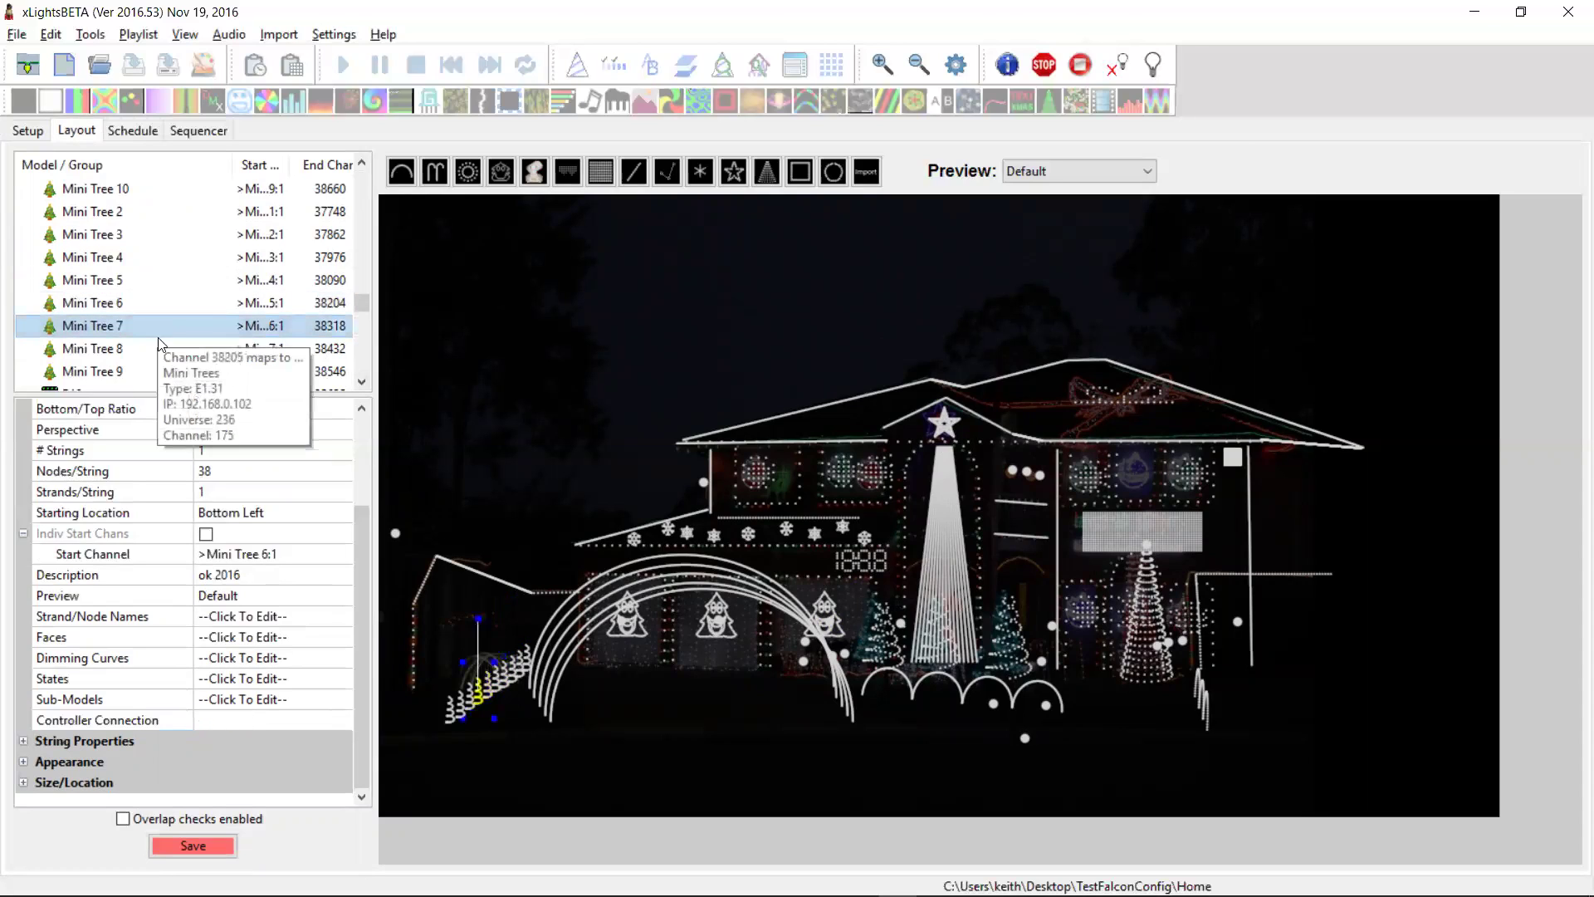
click(240, 720)
text(WS2811:4)
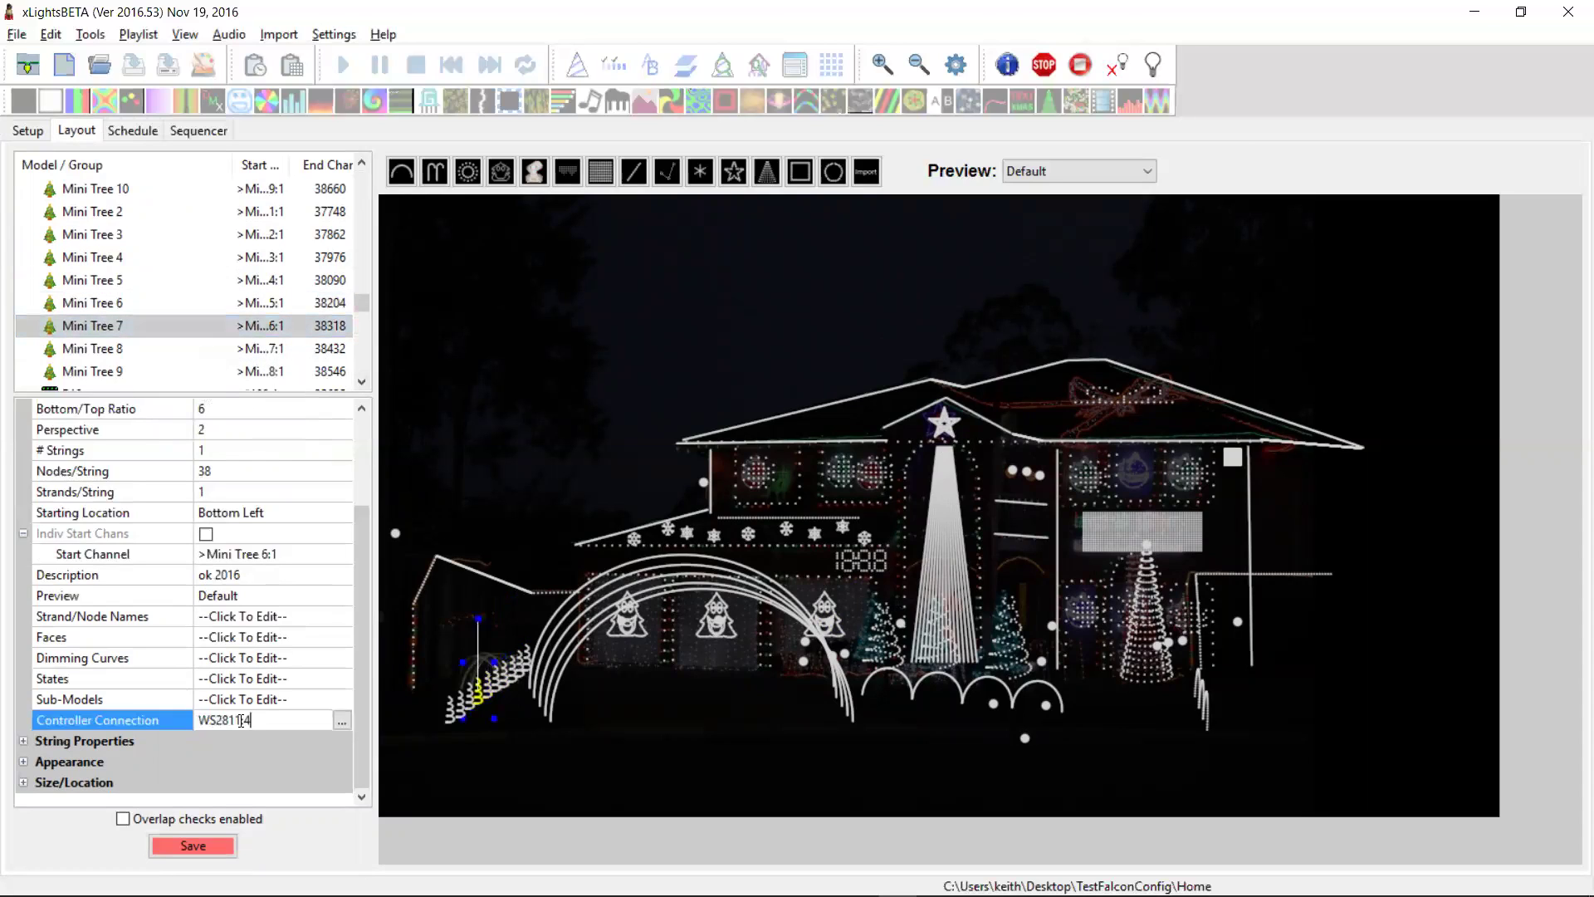
key(Return)
Step: Re-apply and commit WS2811:4 on Mini Trees 6, 5 and 4
click(173, 302)
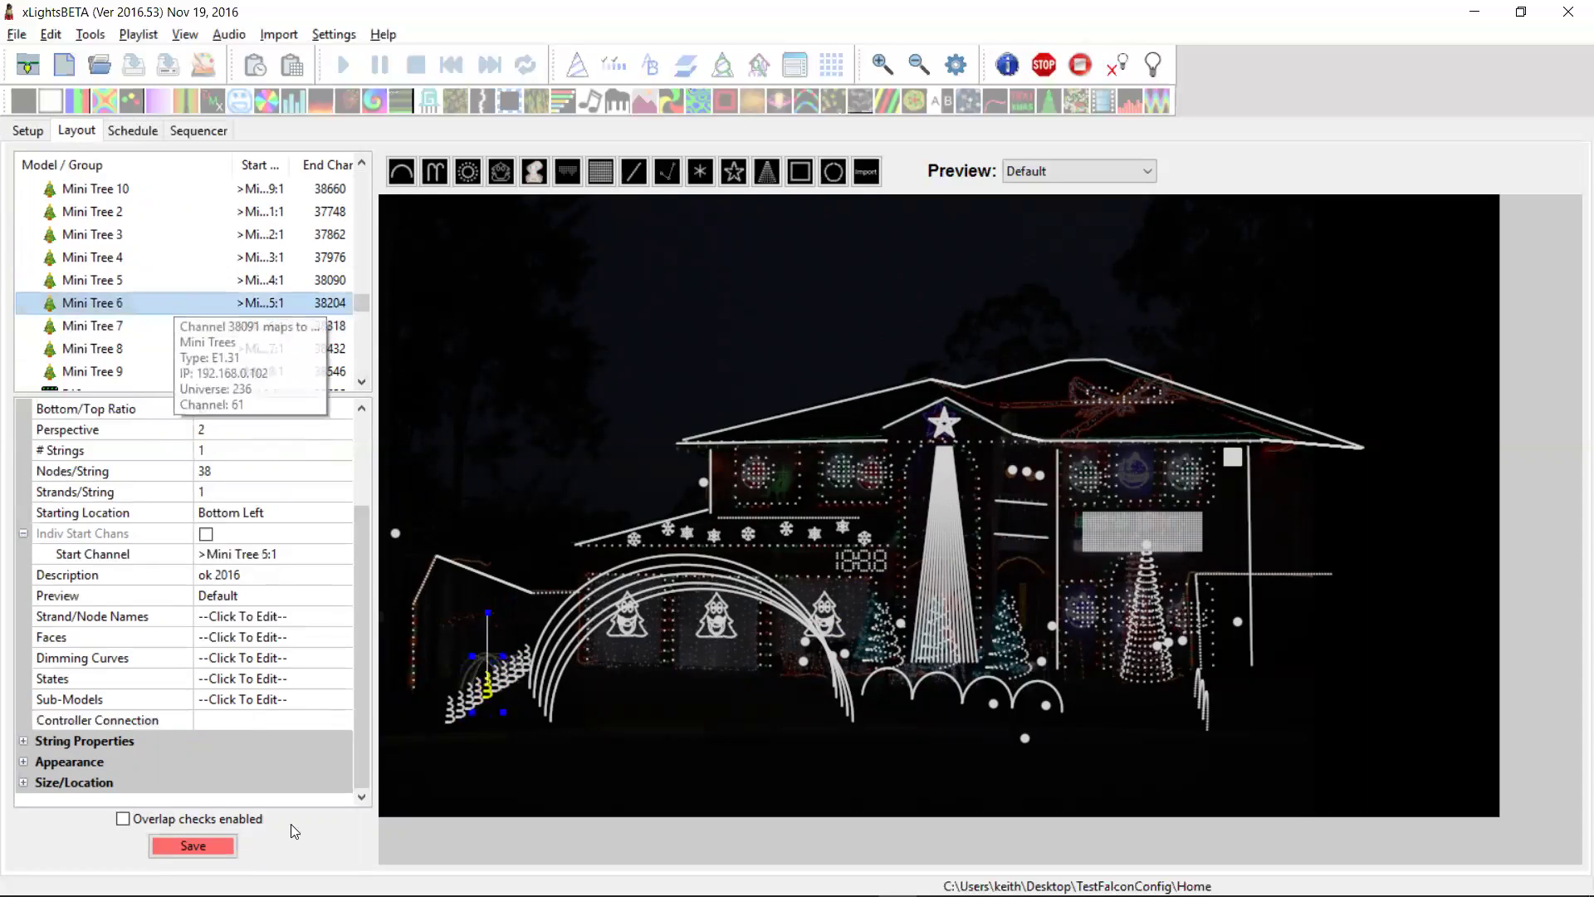
click(262, 721)
text(WS2811:4)
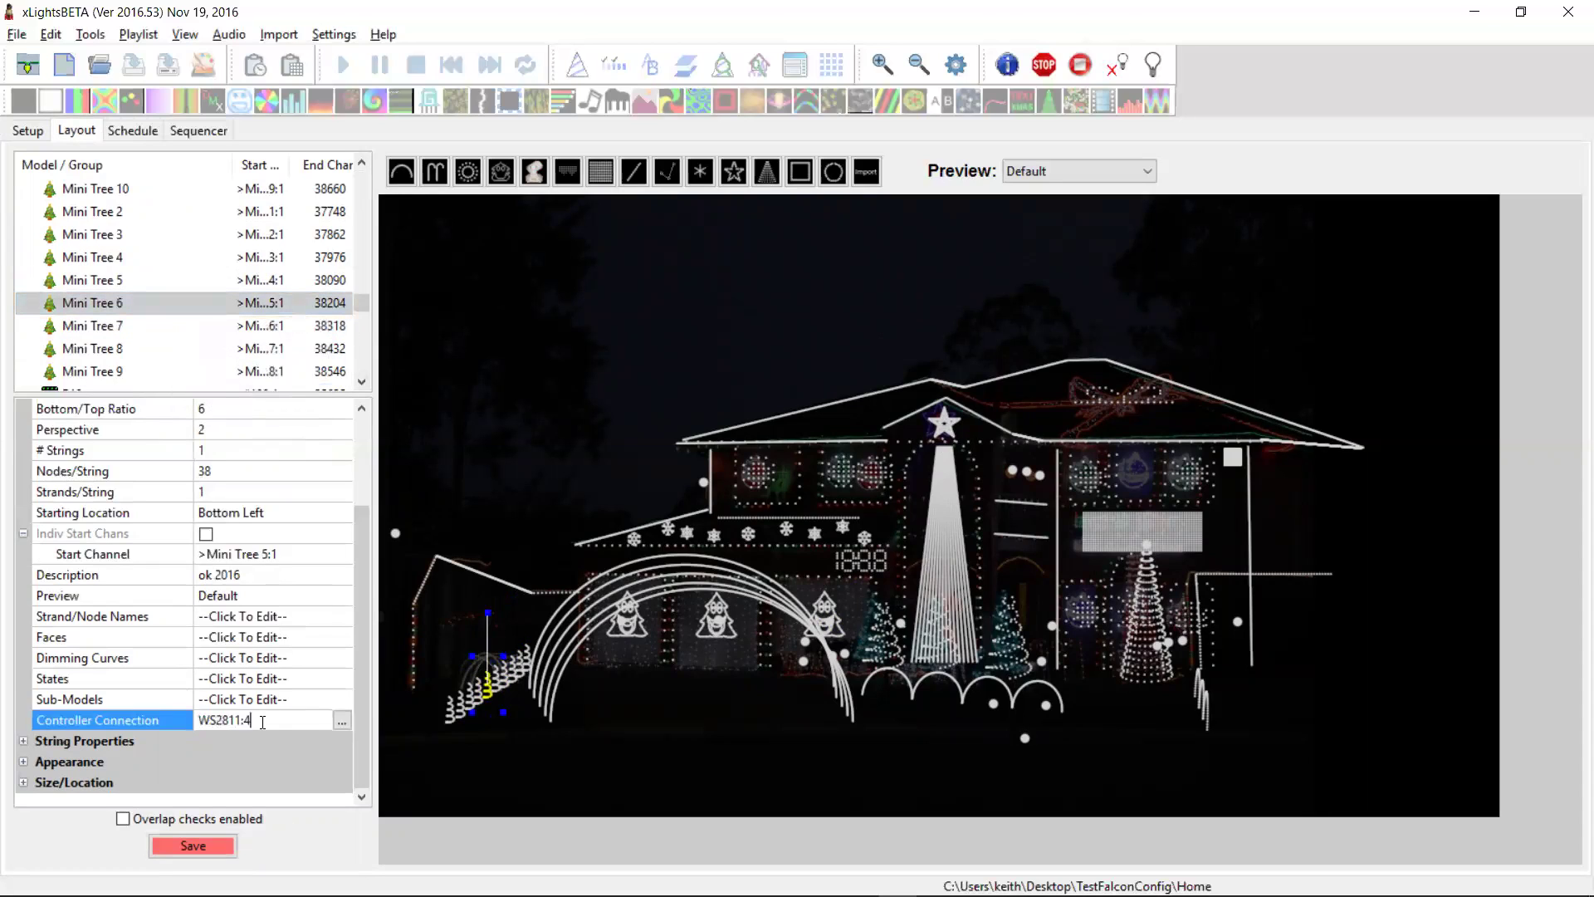
key(Return)
click(173, 279)
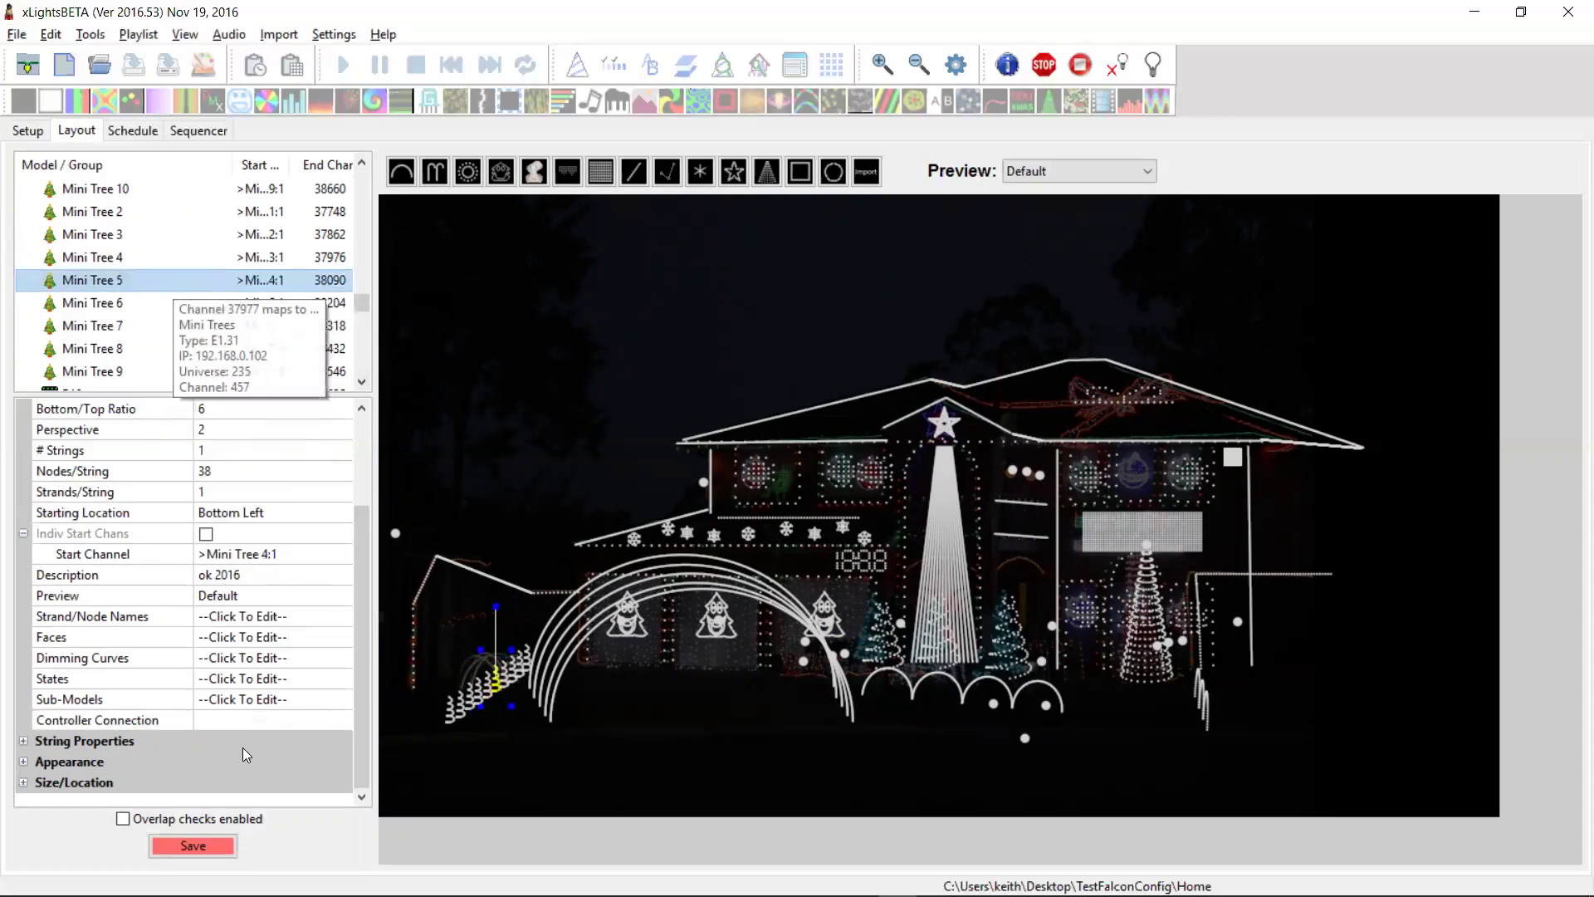
click(241, 717)
text(WS2811:4)
key(Return)
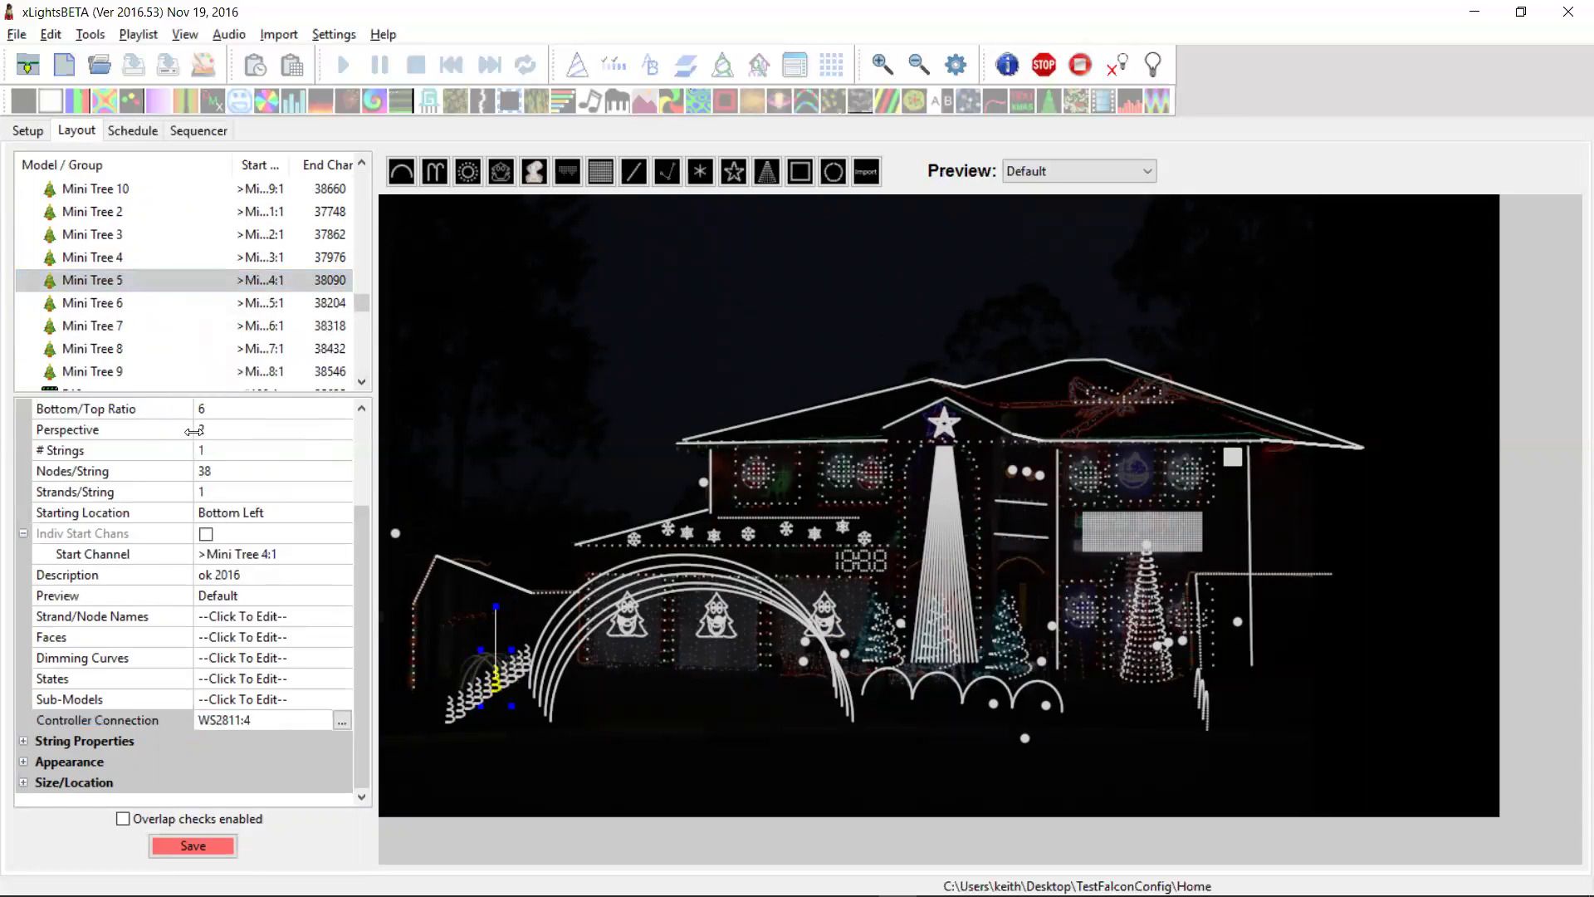
click(176, 257)
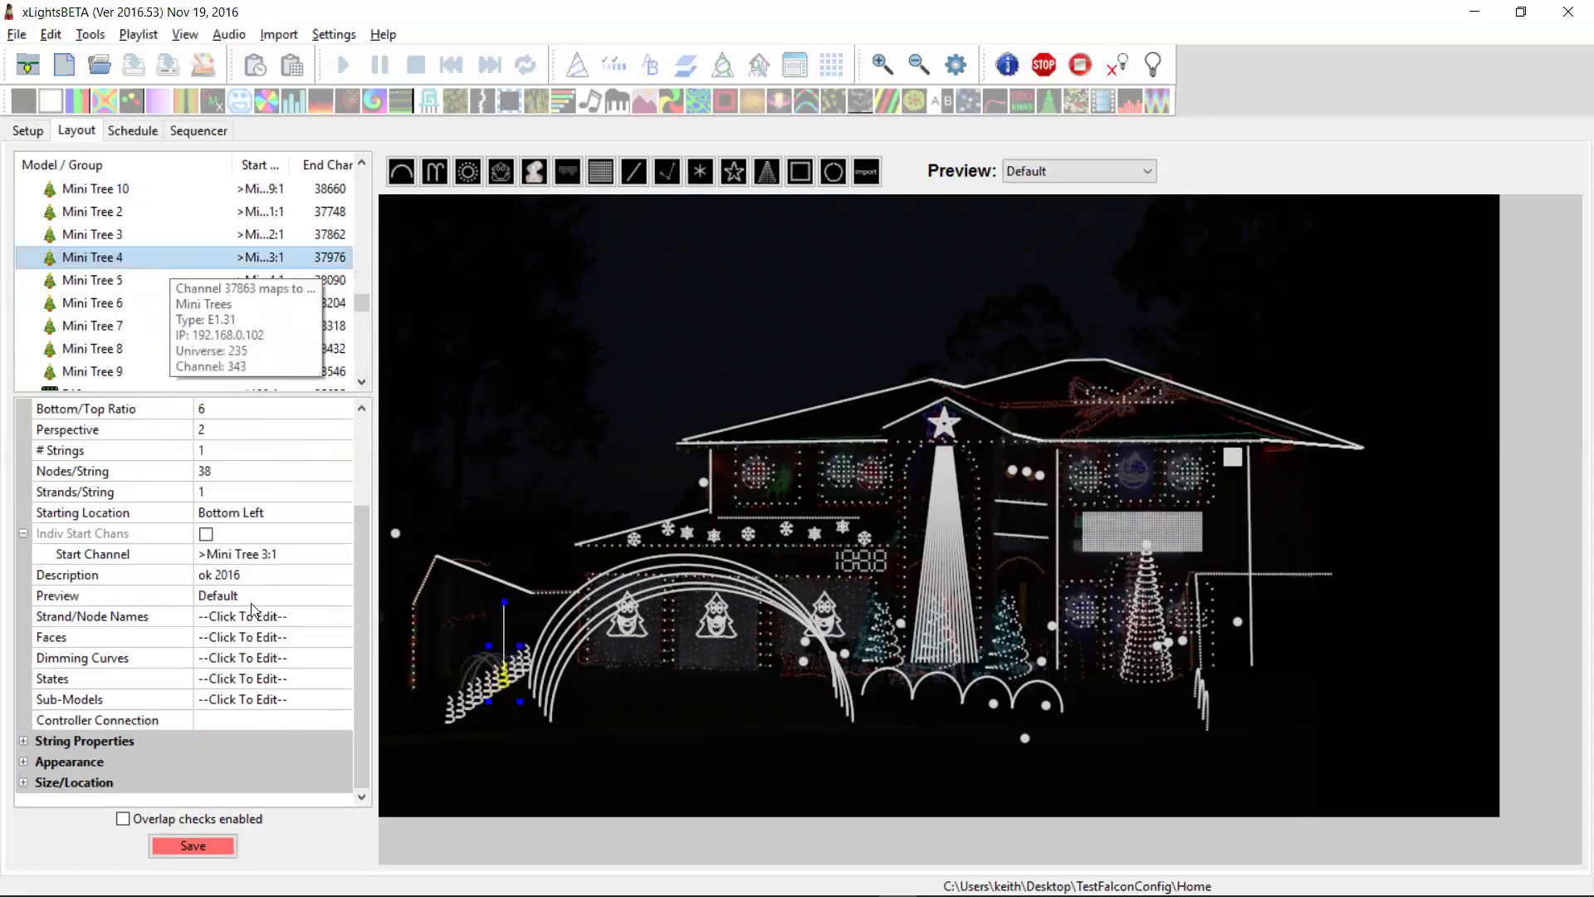
click(245, 716)
text(WS2811:4)
key(Return)
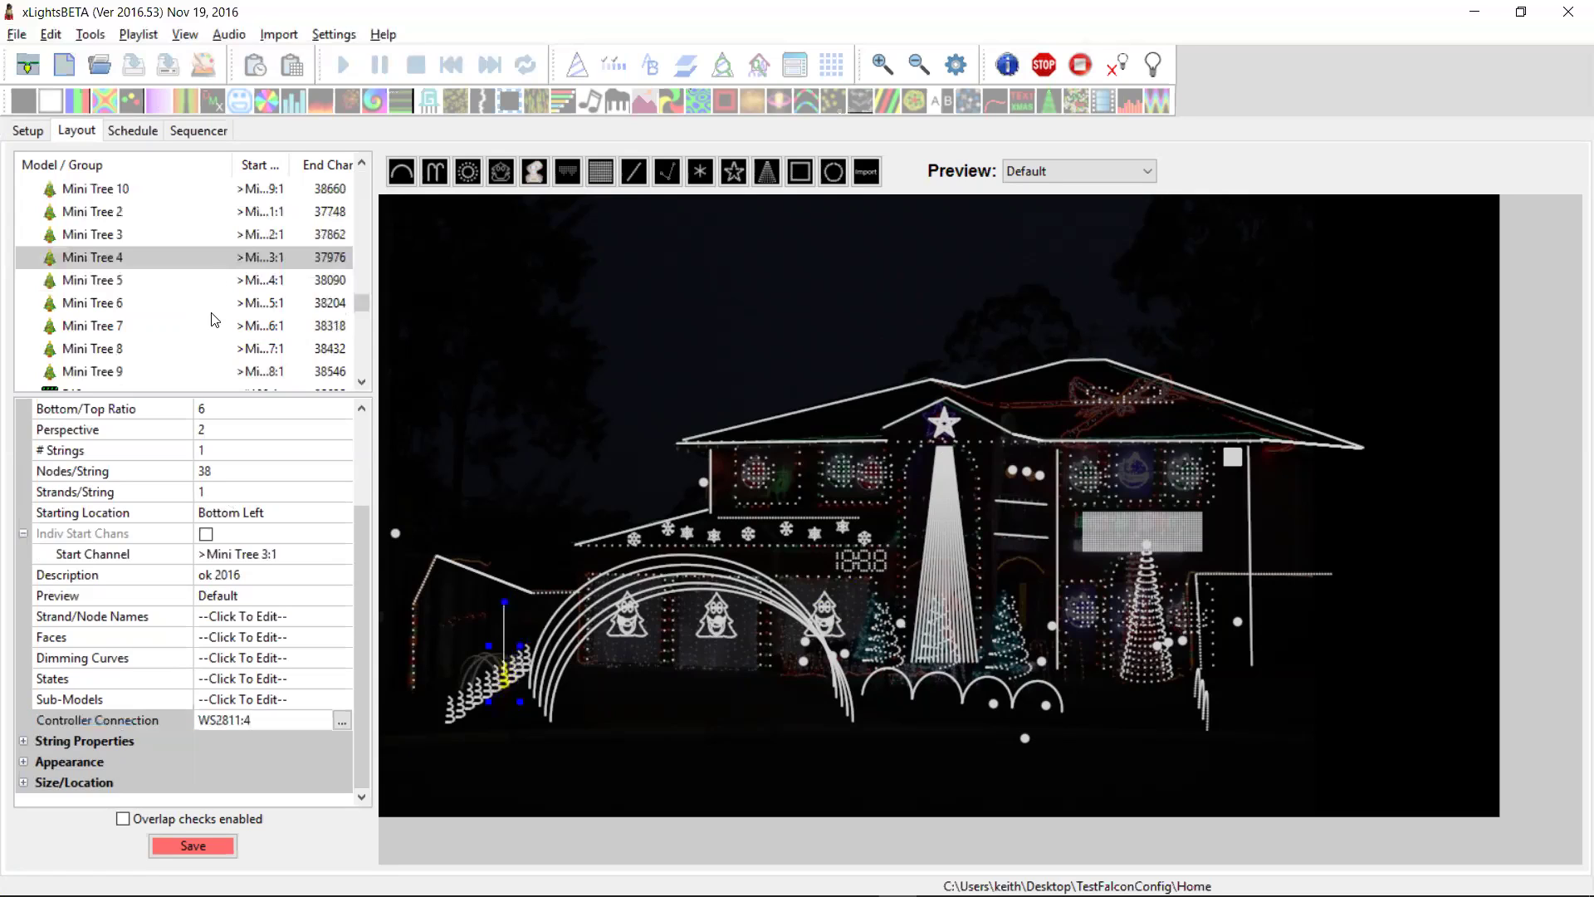
Step: Check Mini Trees 3 and 7, give Mini Trees 8 and 9 WS2811:4, and save the layout
click(194, 236)
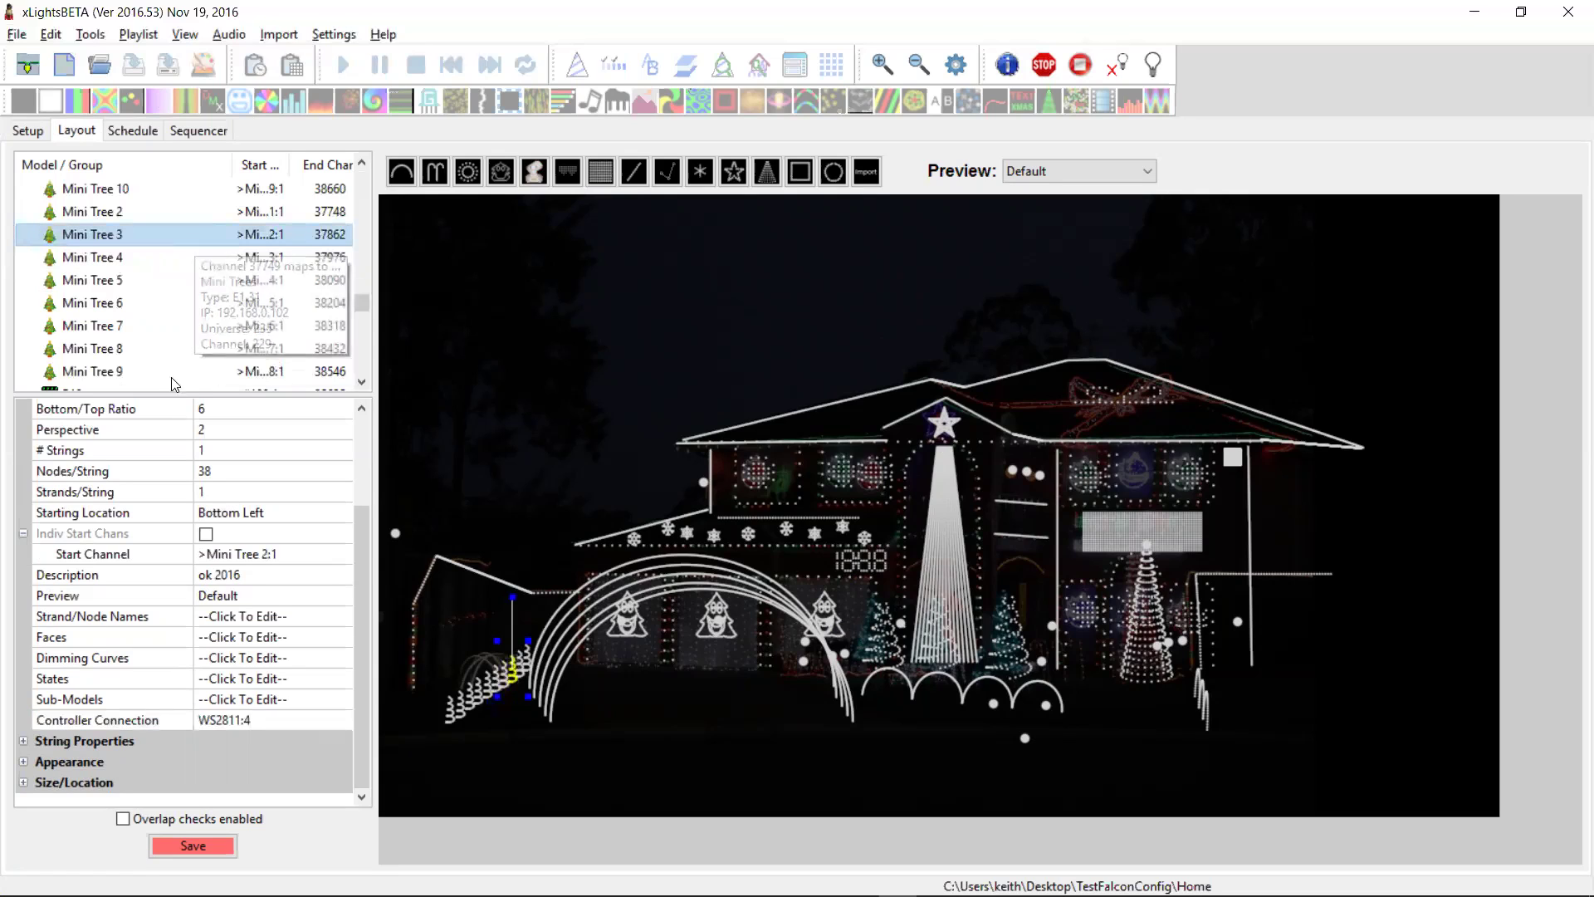
click(153, 329)
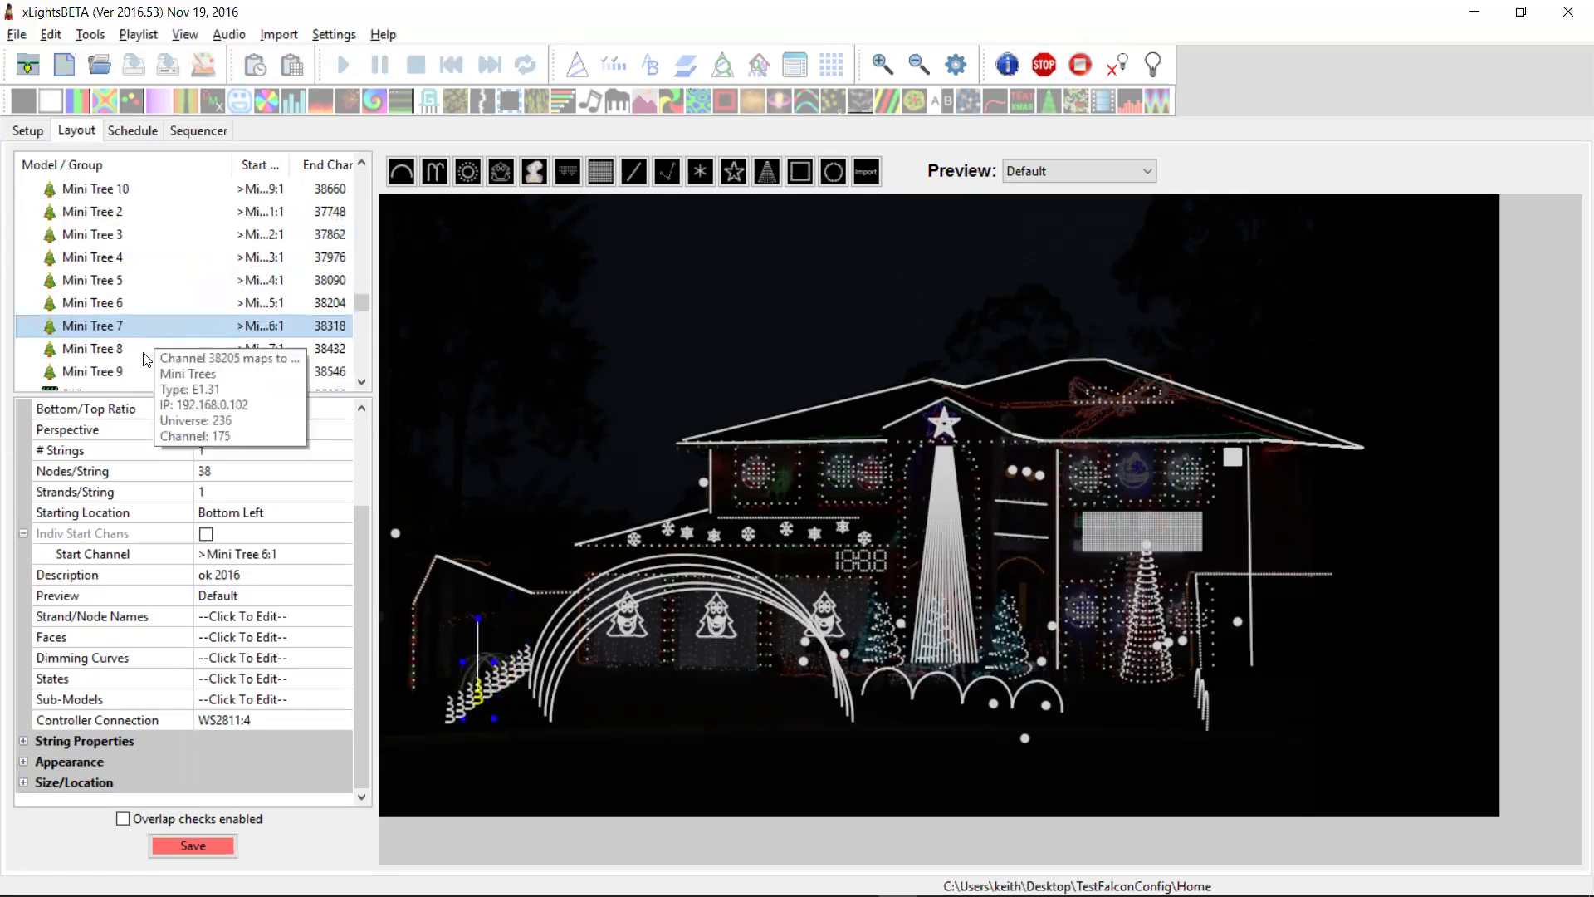
click(146, 357)
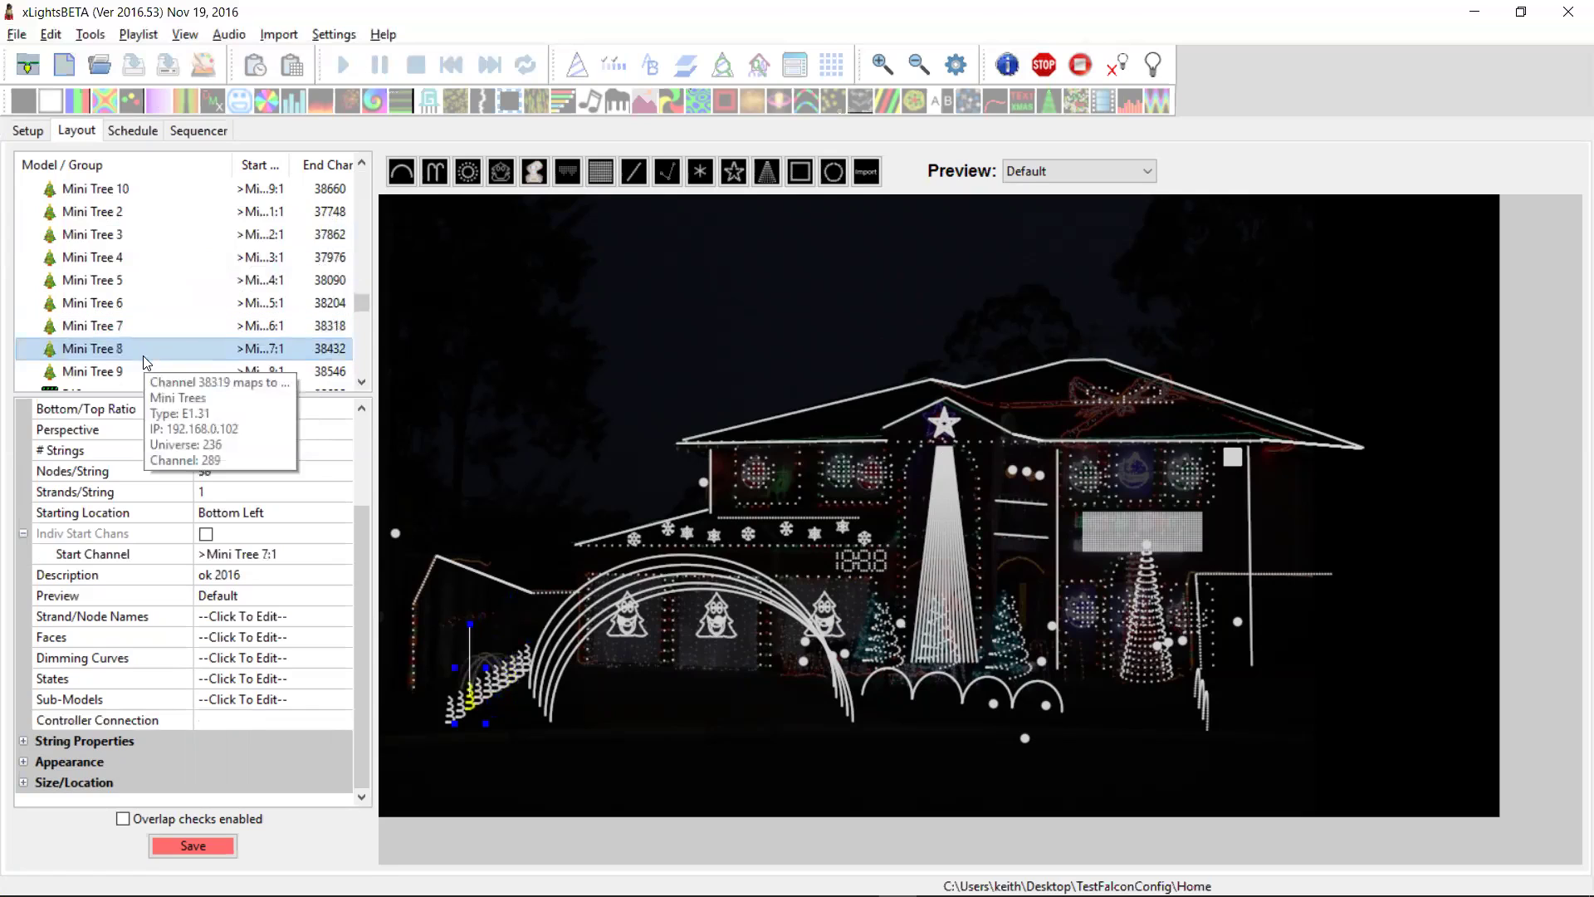
click(210, 721)
text(WS2811:4)
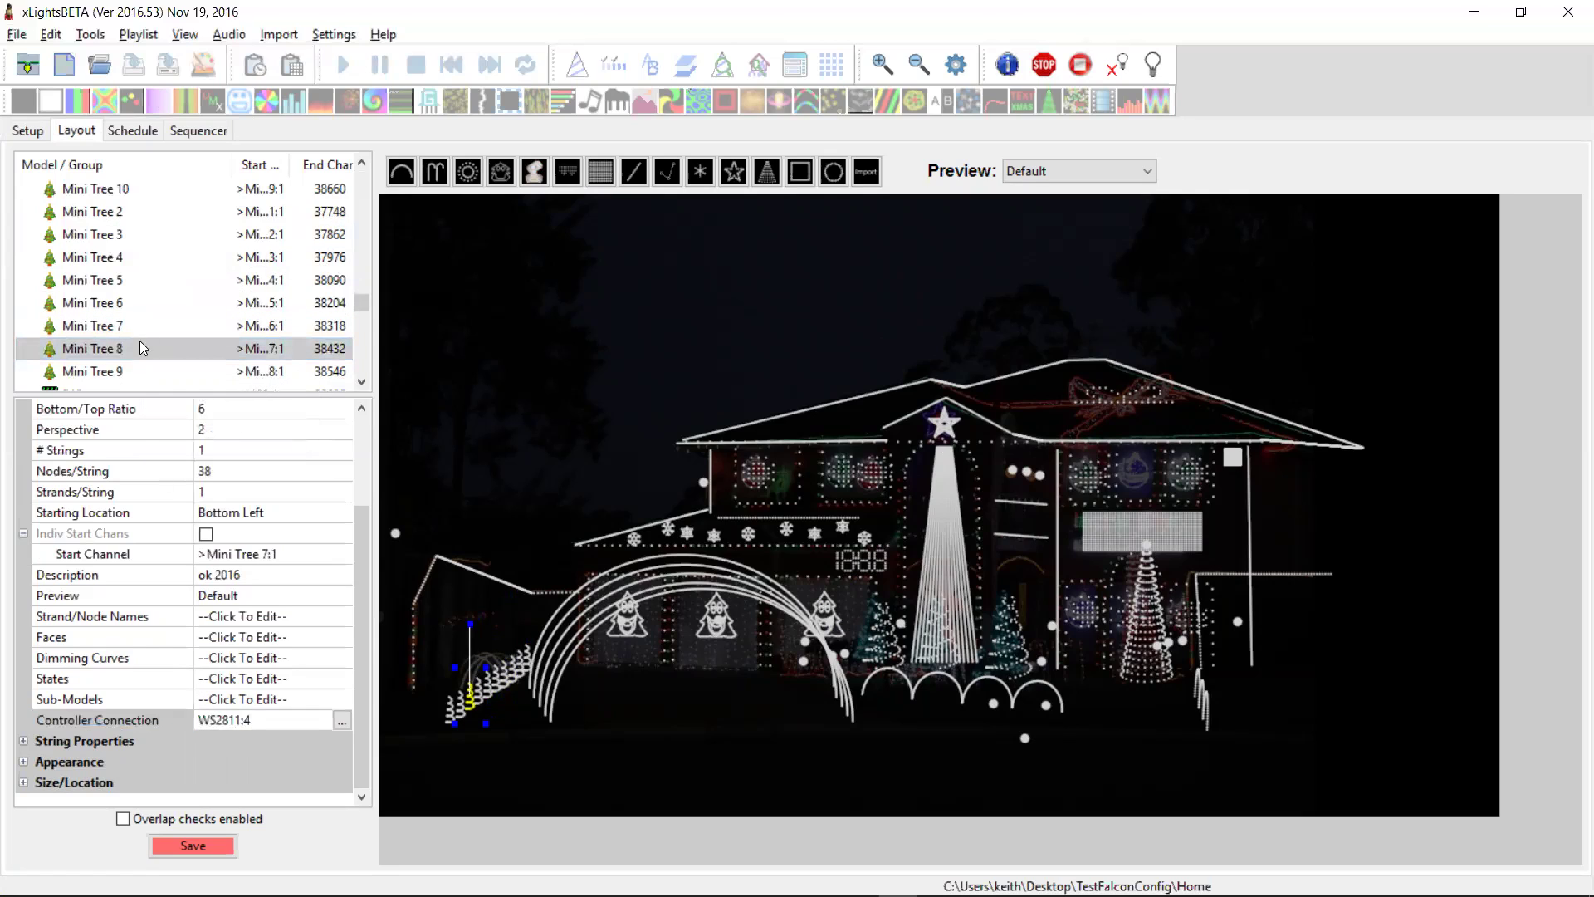
click(137, 370)
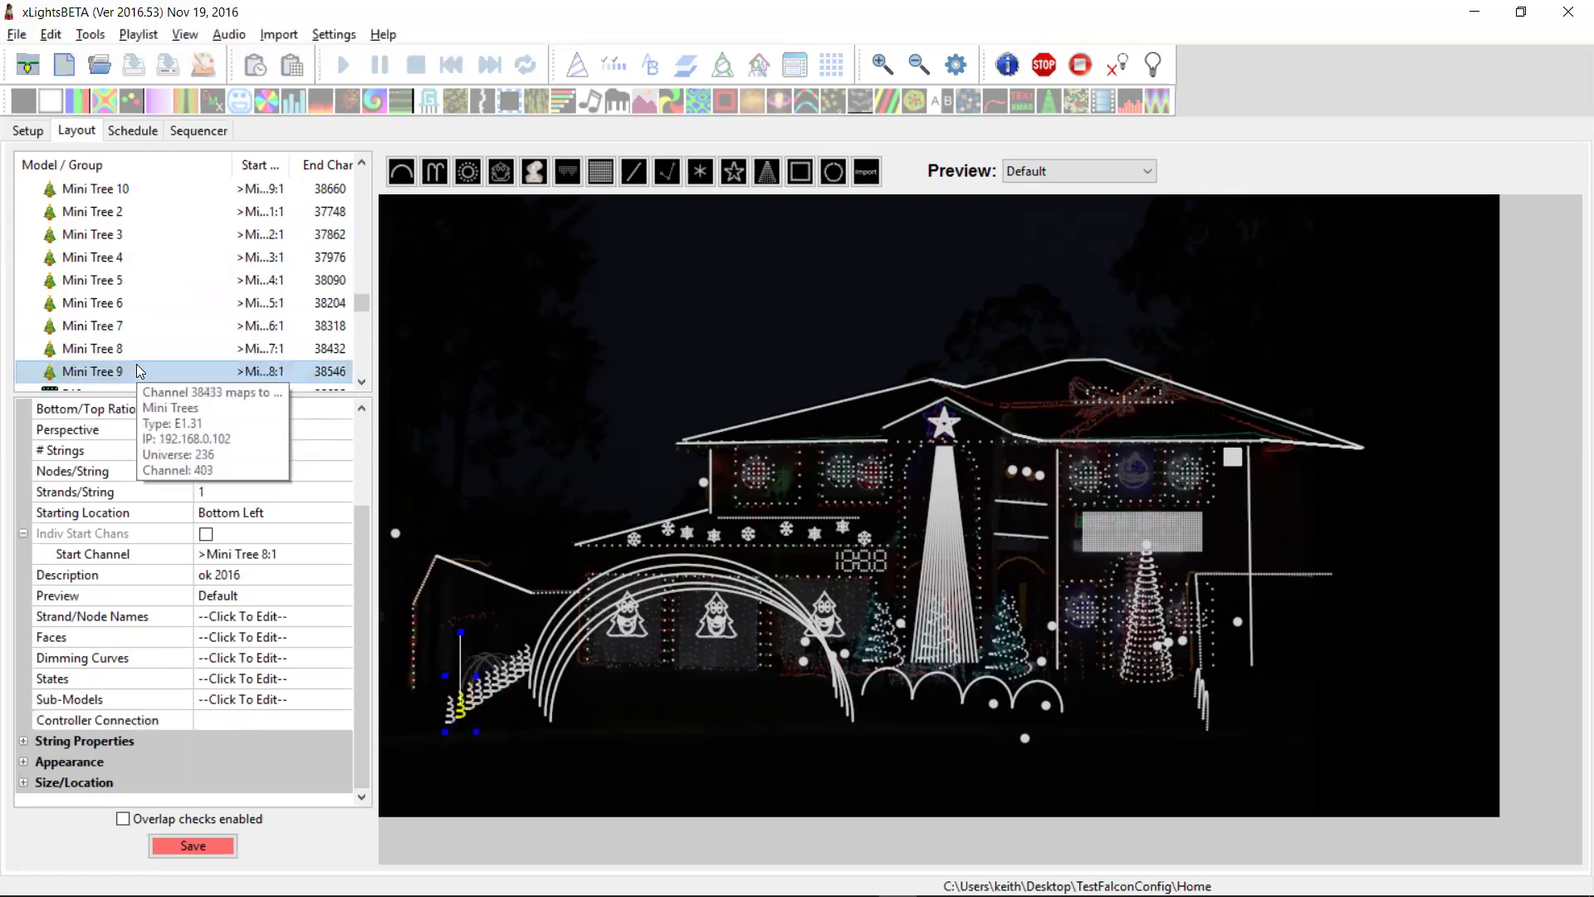
click(232, 722)
text(WS2811:4)
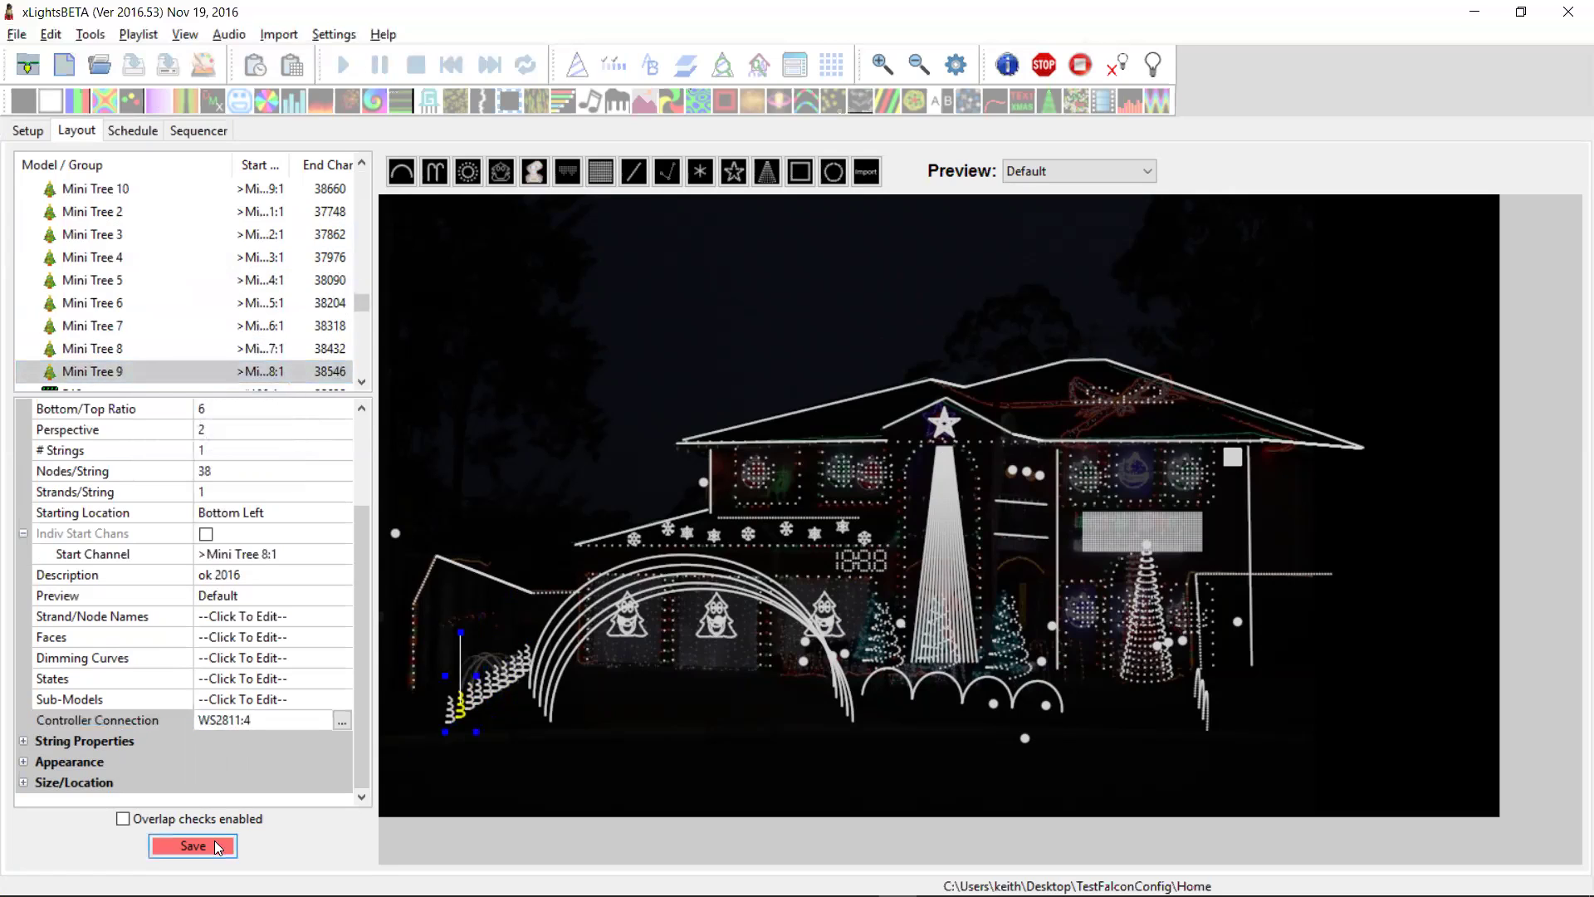
click(215, 843)
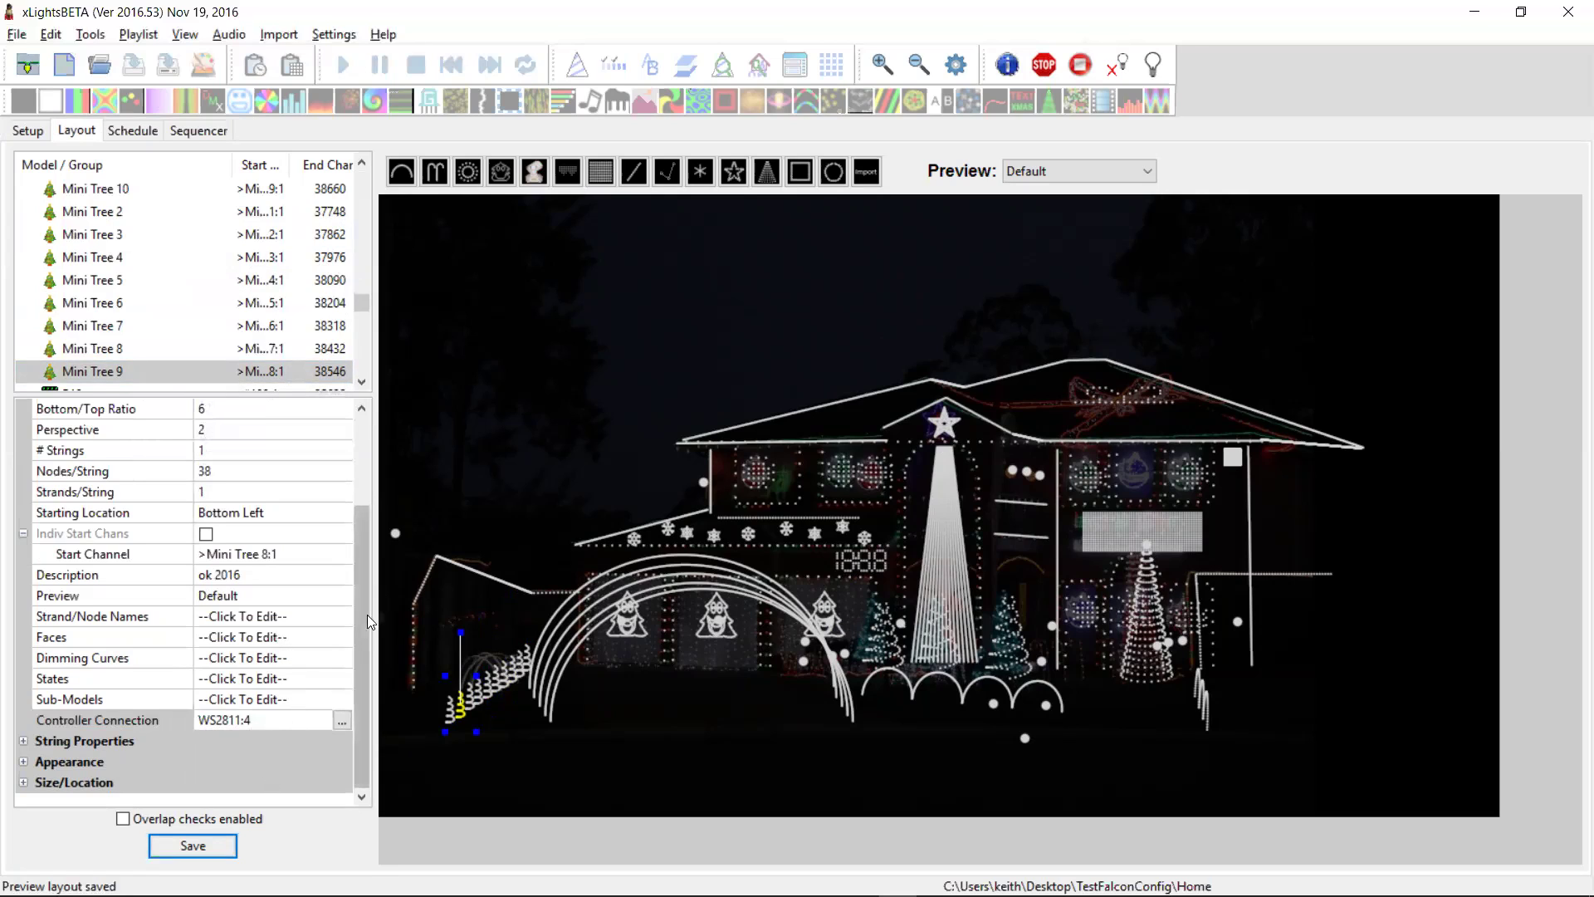
Step: On Setup, view output 105's Upload To Controller > E1.31 Input Definition options
click(32, 131)
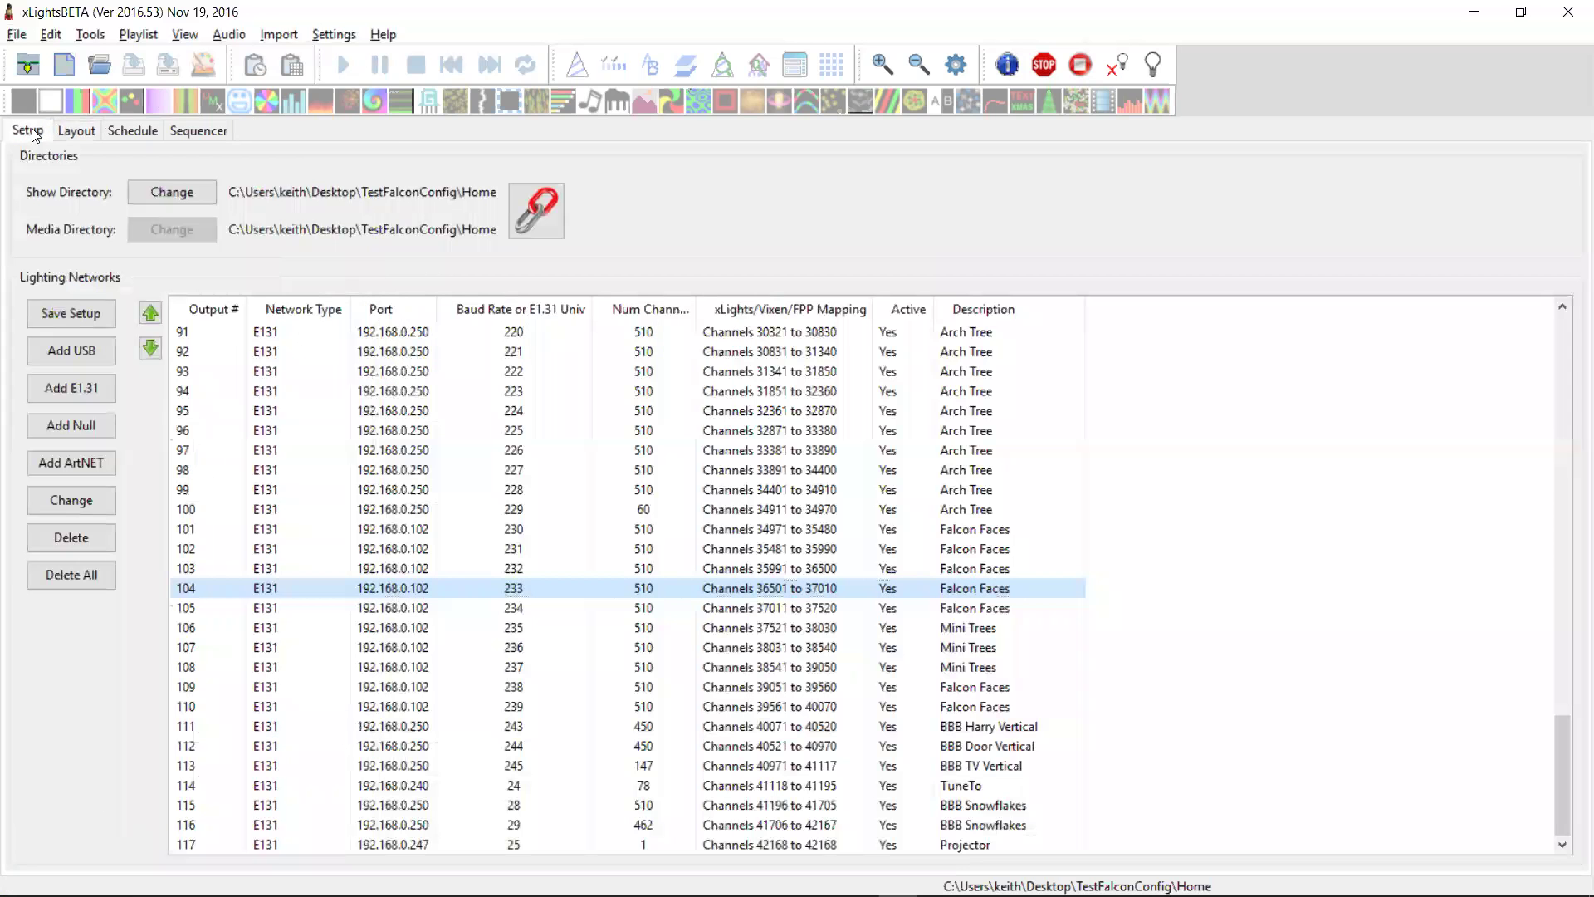
click(401, 609)
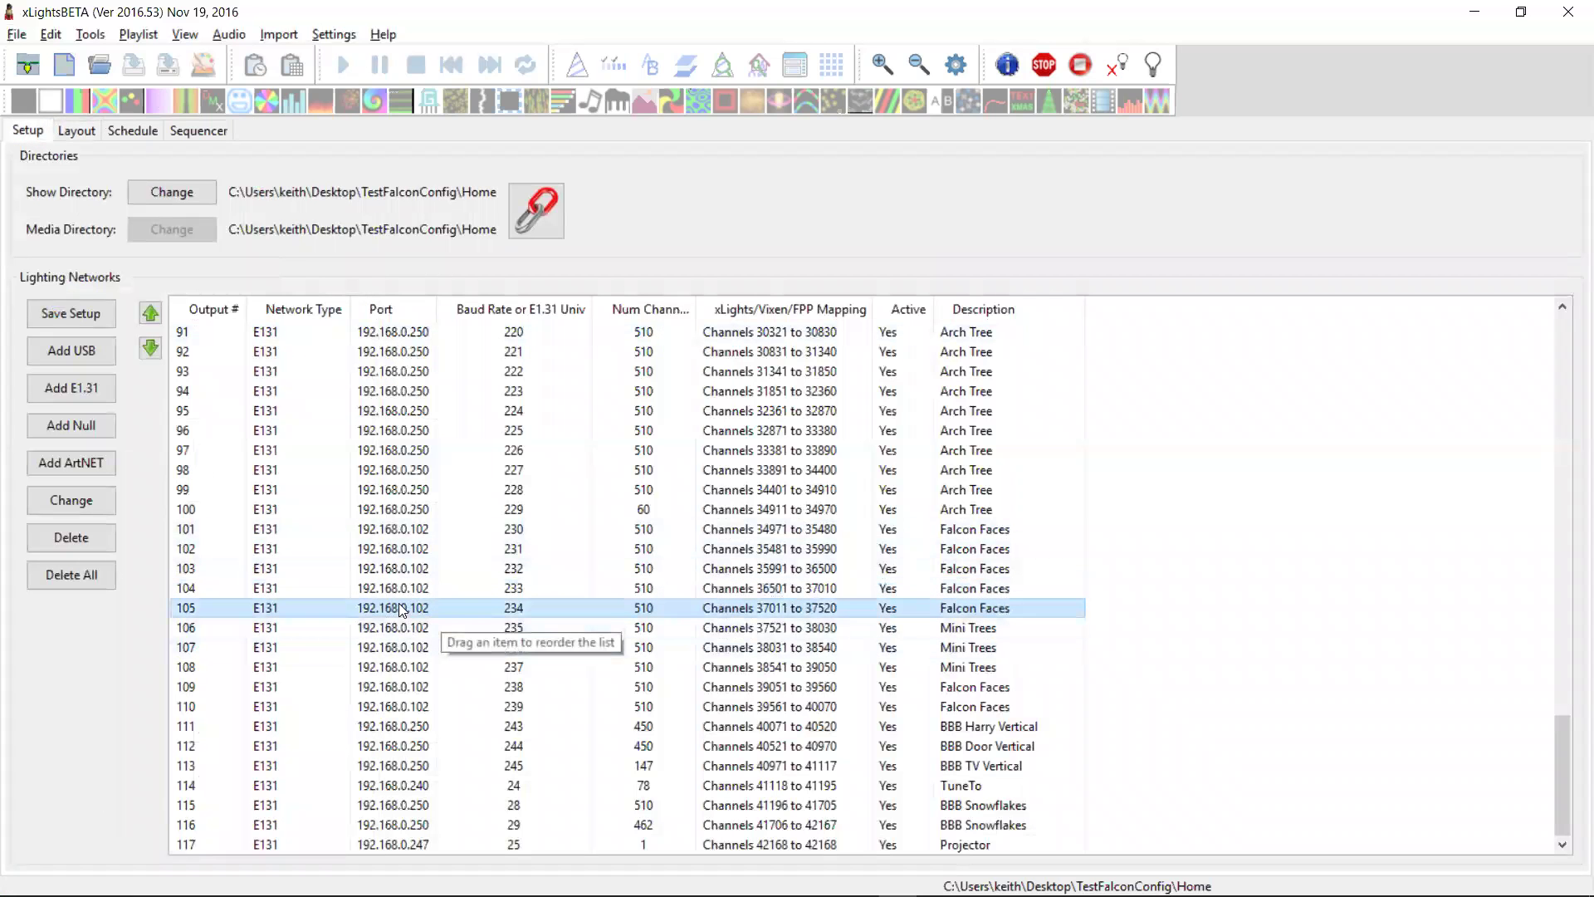
right_click(402, 609)
mouse_move(516, 619)
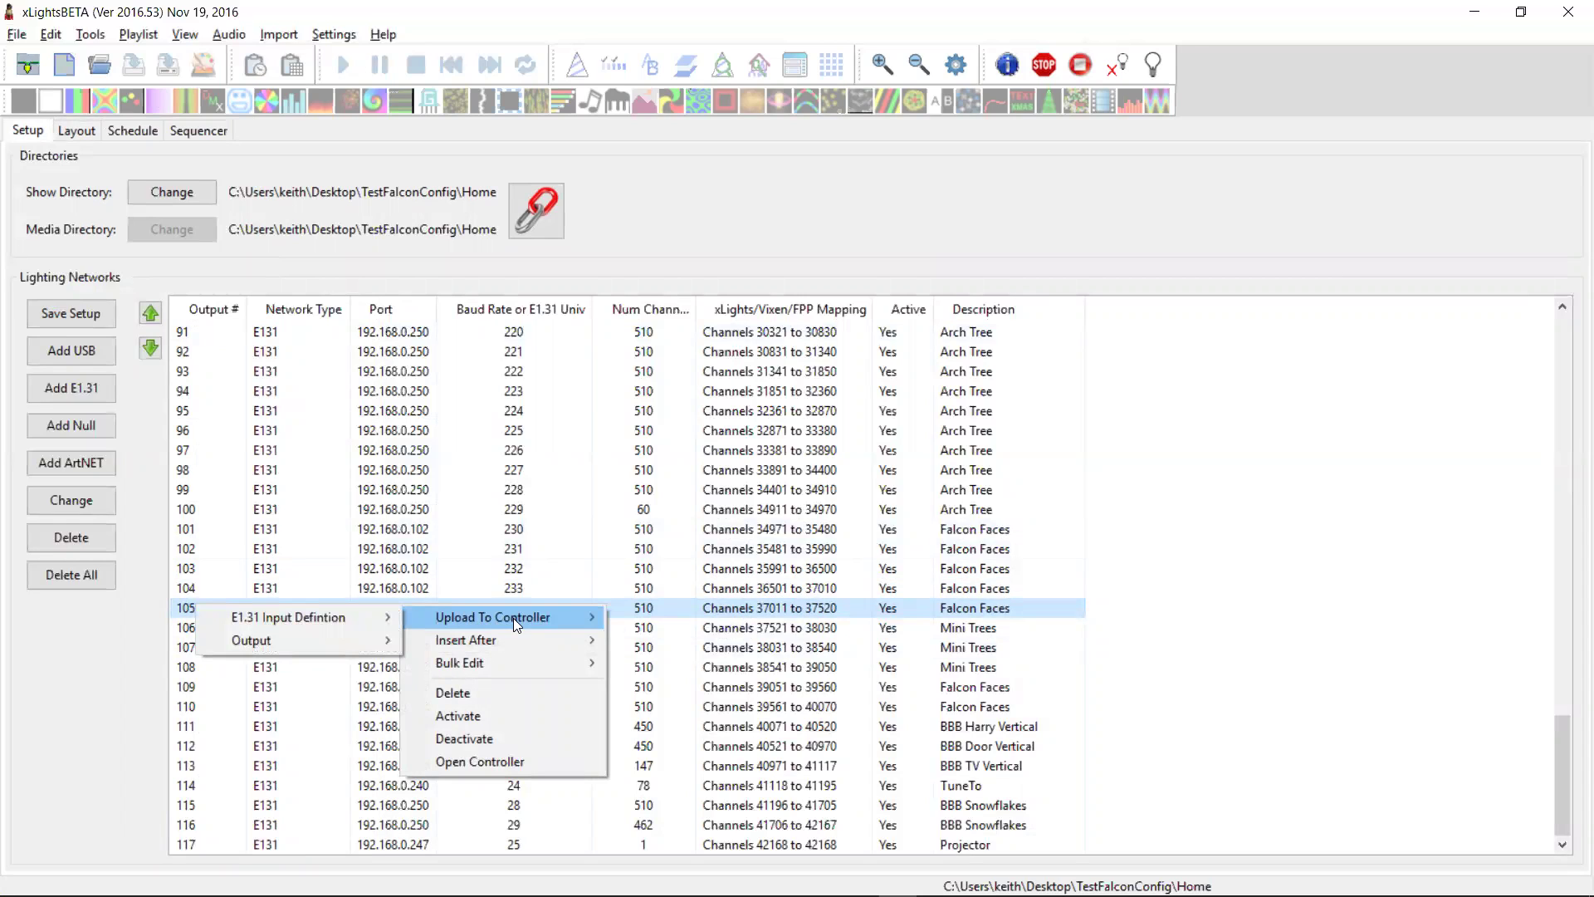
mouse_move(360, 616)
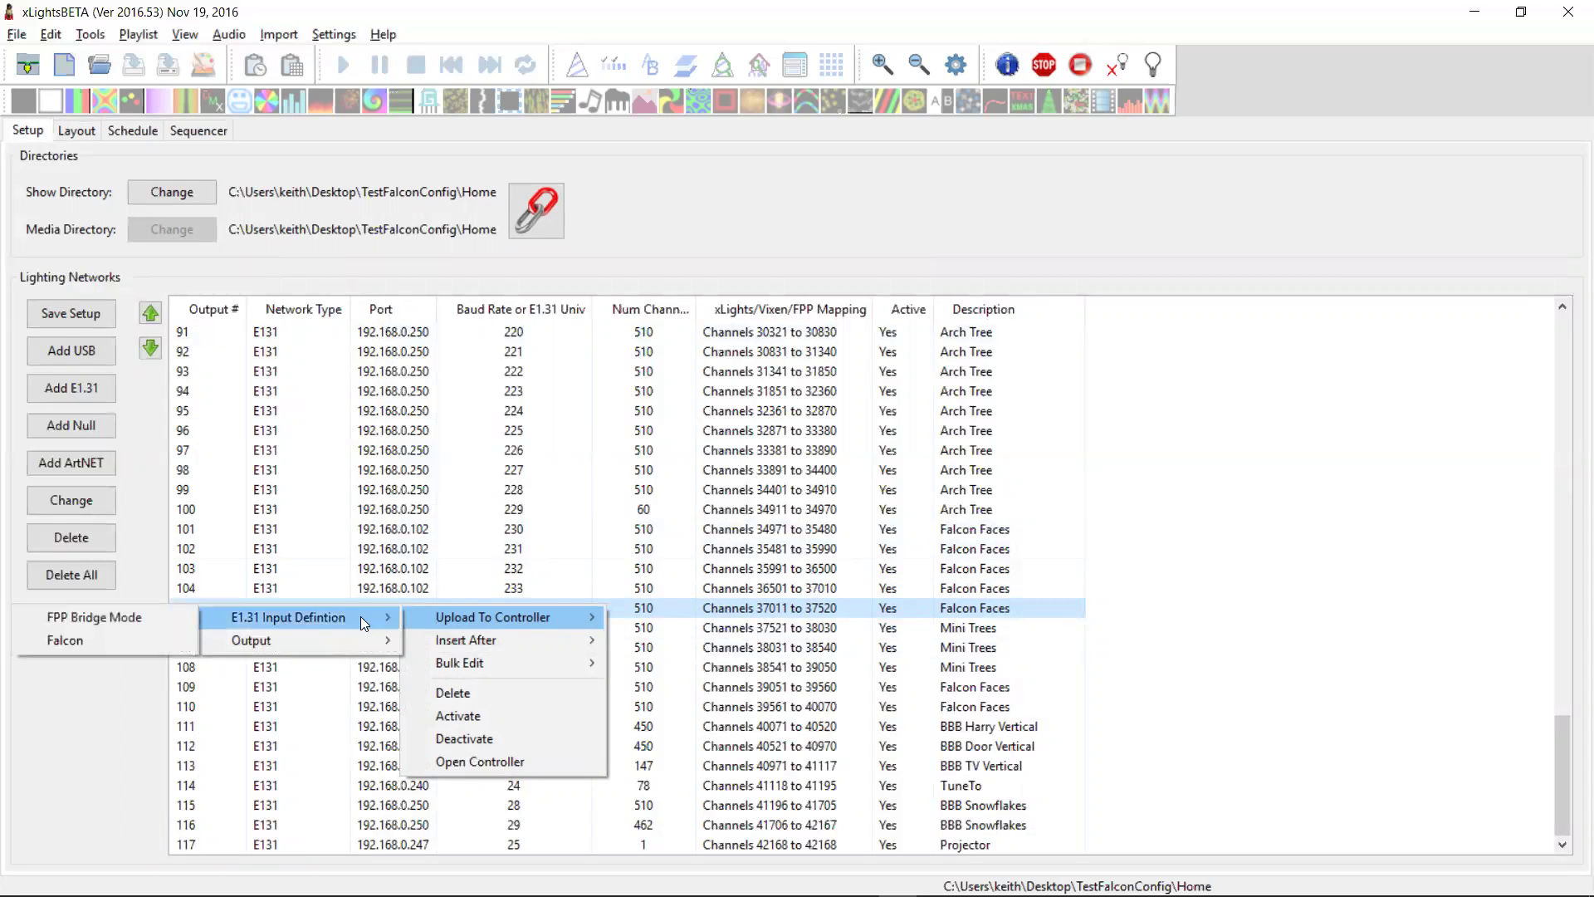
key(alt+Tab)
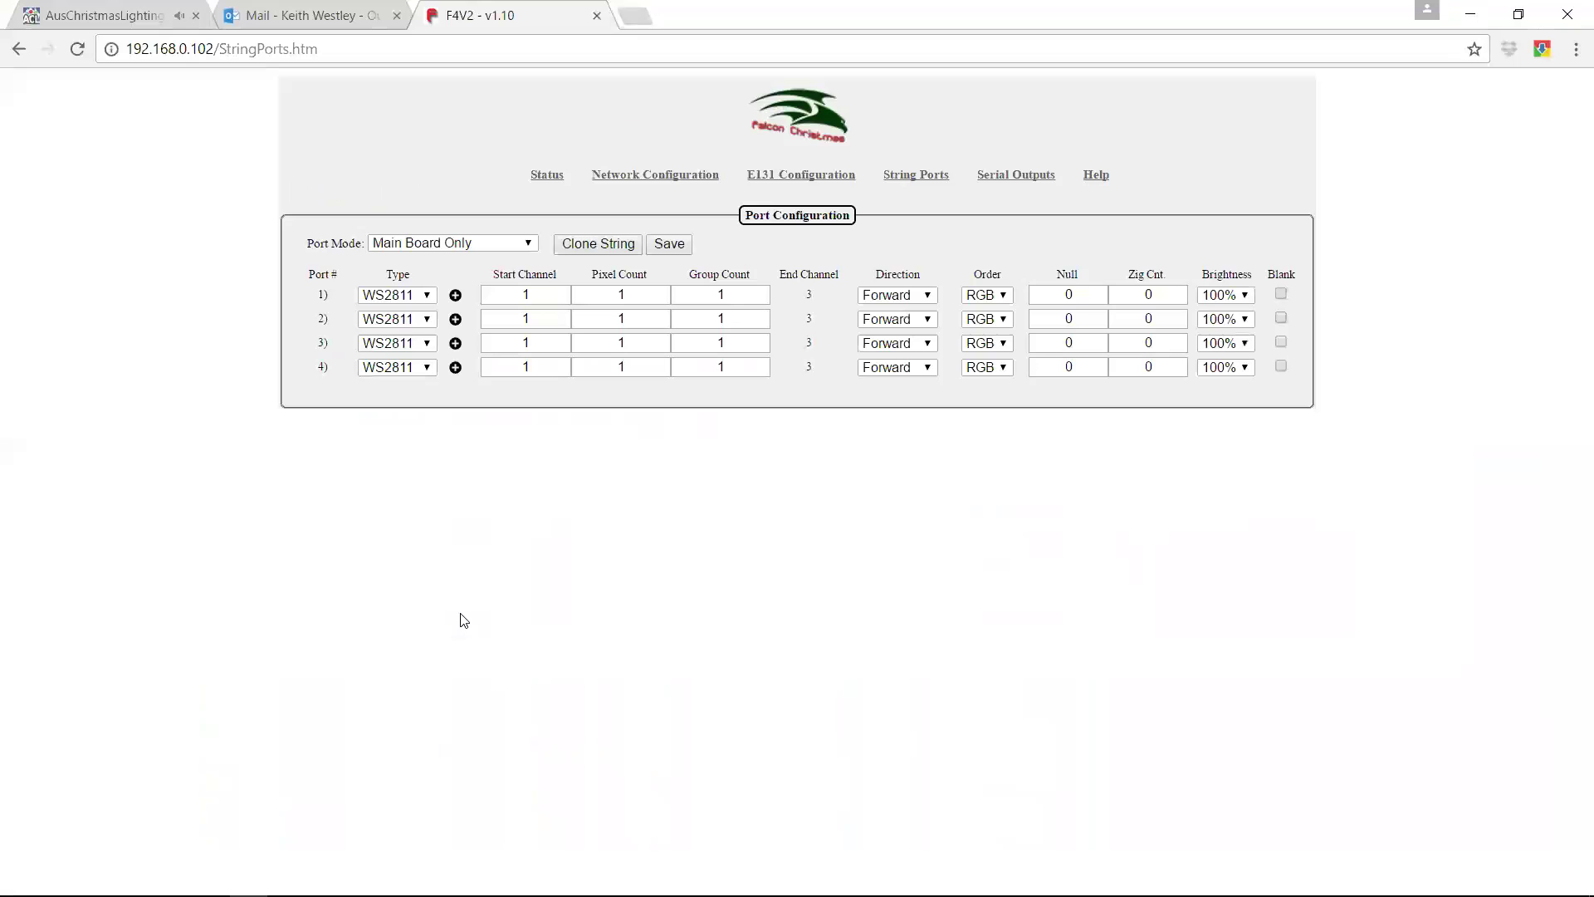
click(793, 180)
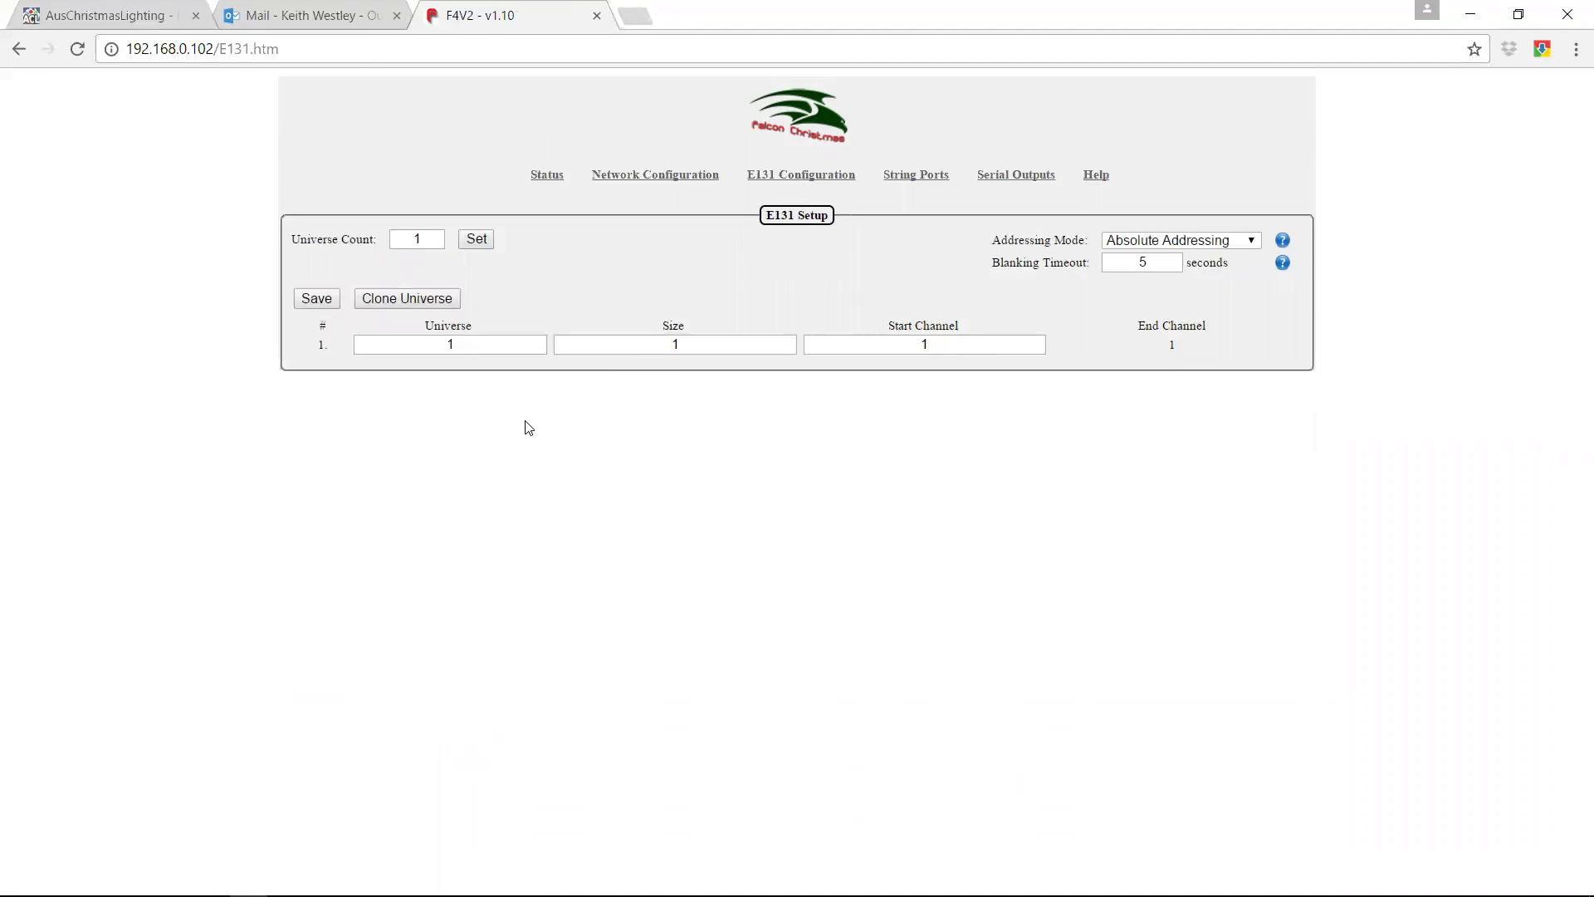
click(928, 176)
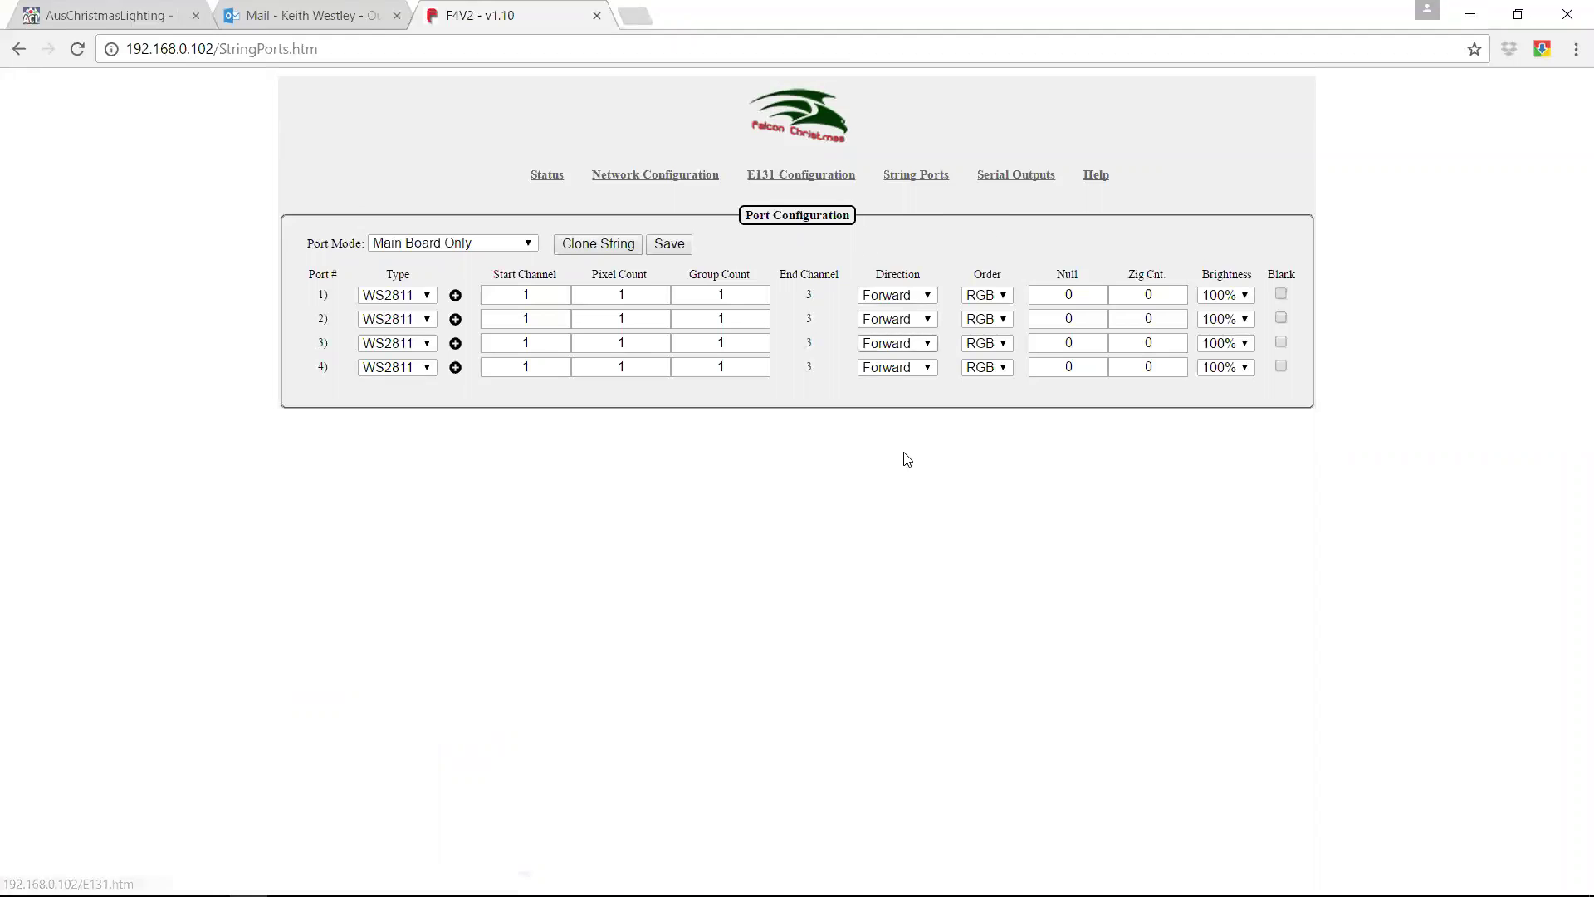
Step: Upload output 104's E1.31 input definition to the Falcon controller and confirm with Yes
click(810, 176)
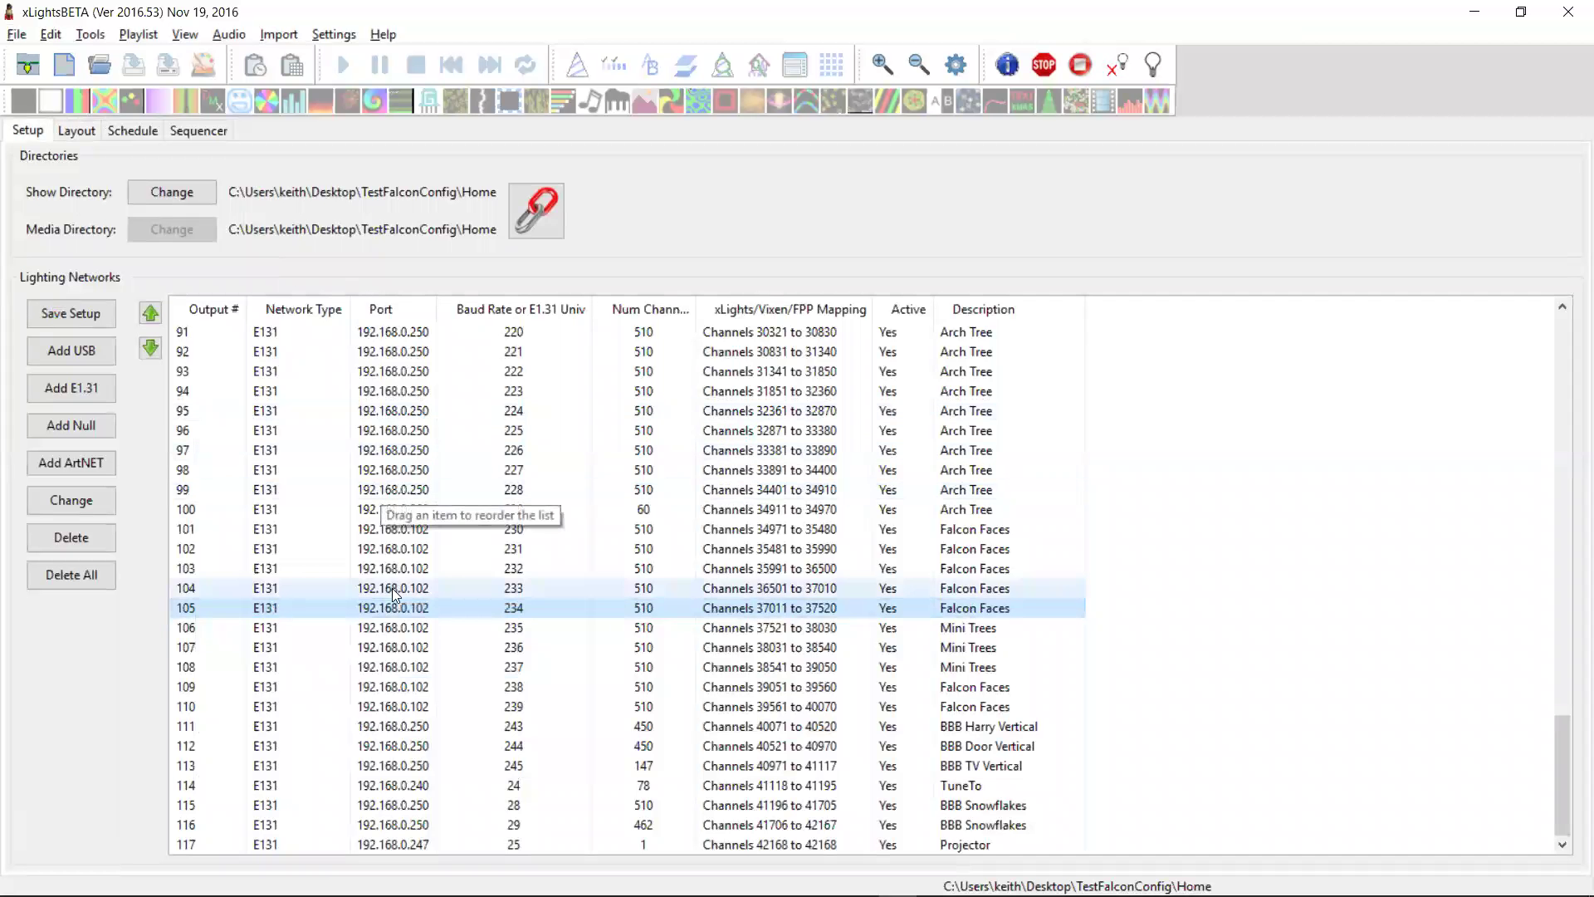
right_click(394, 595)
mouse_move(440, 601)
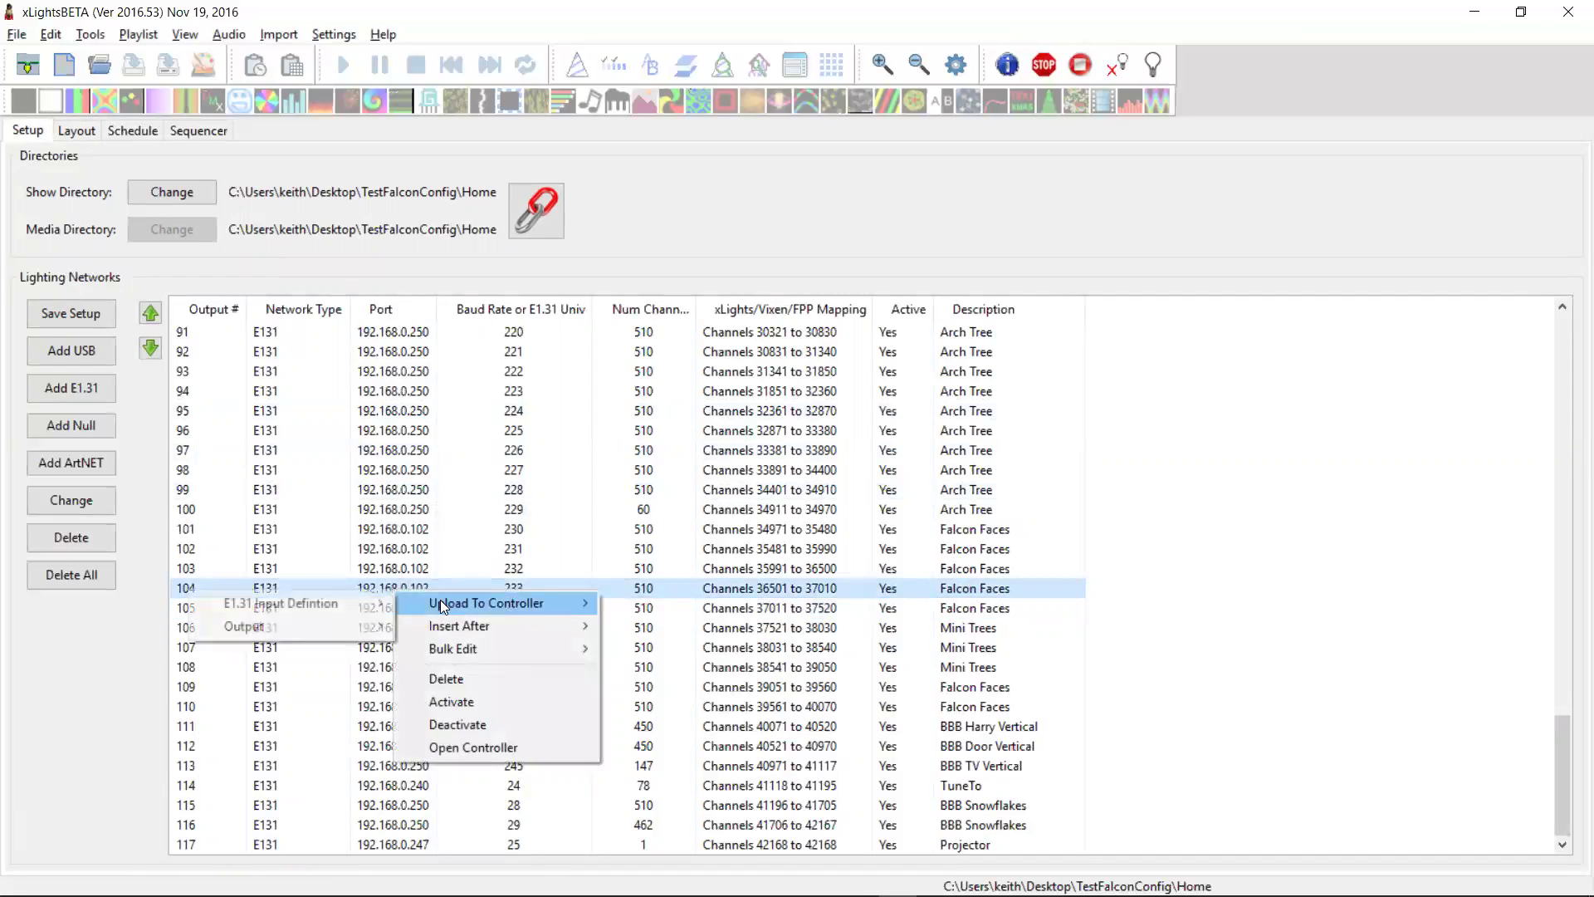
mouse_move(332, 601)
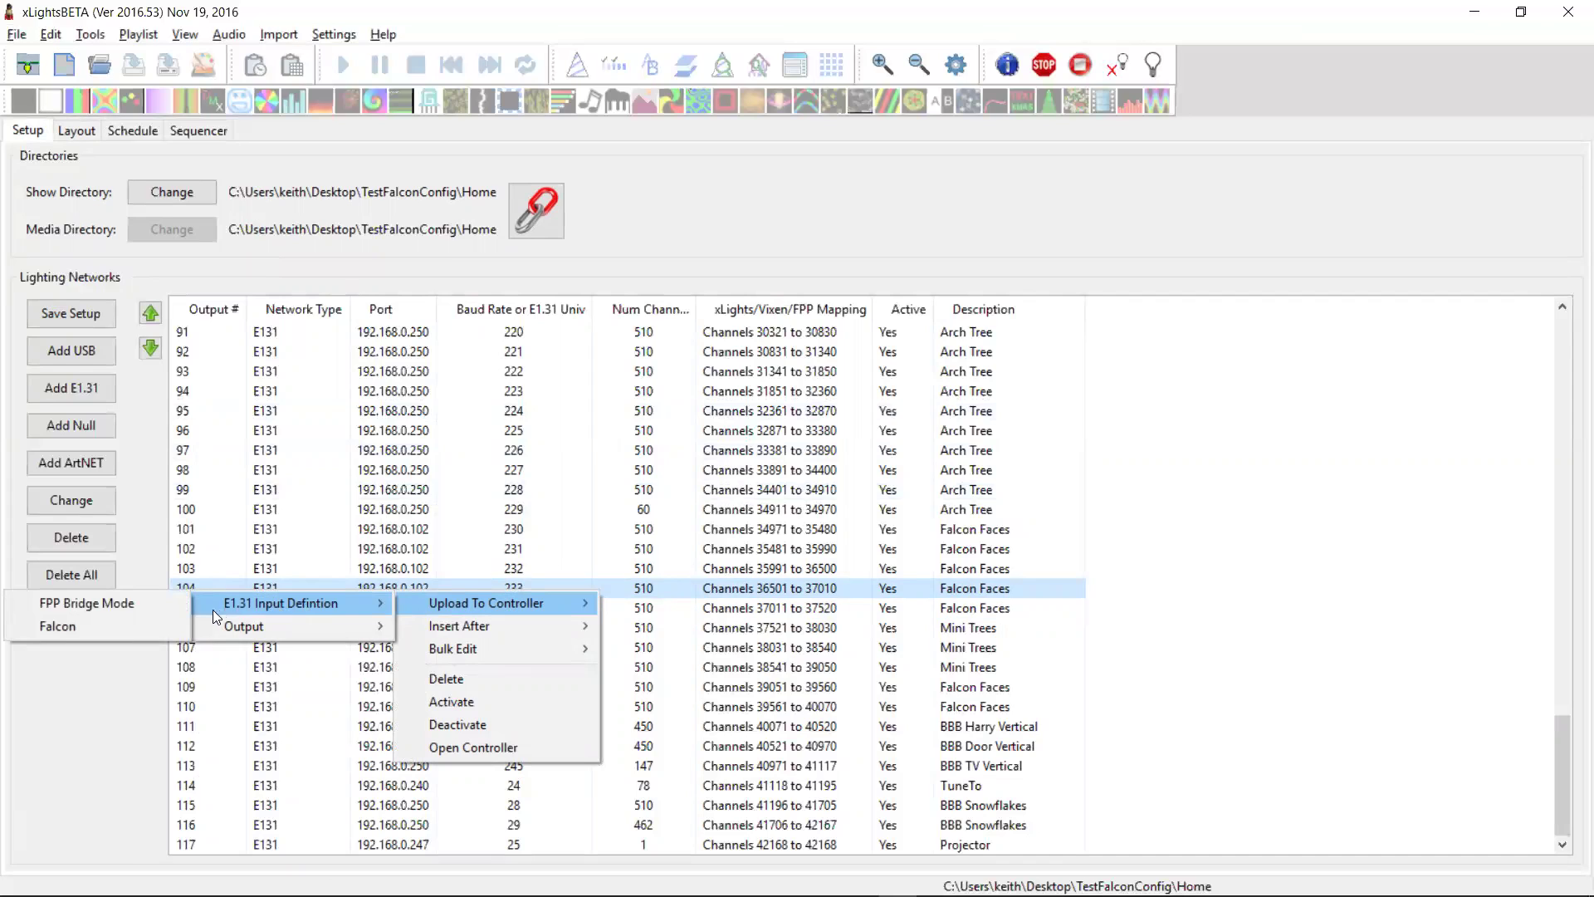
click(146, 631)
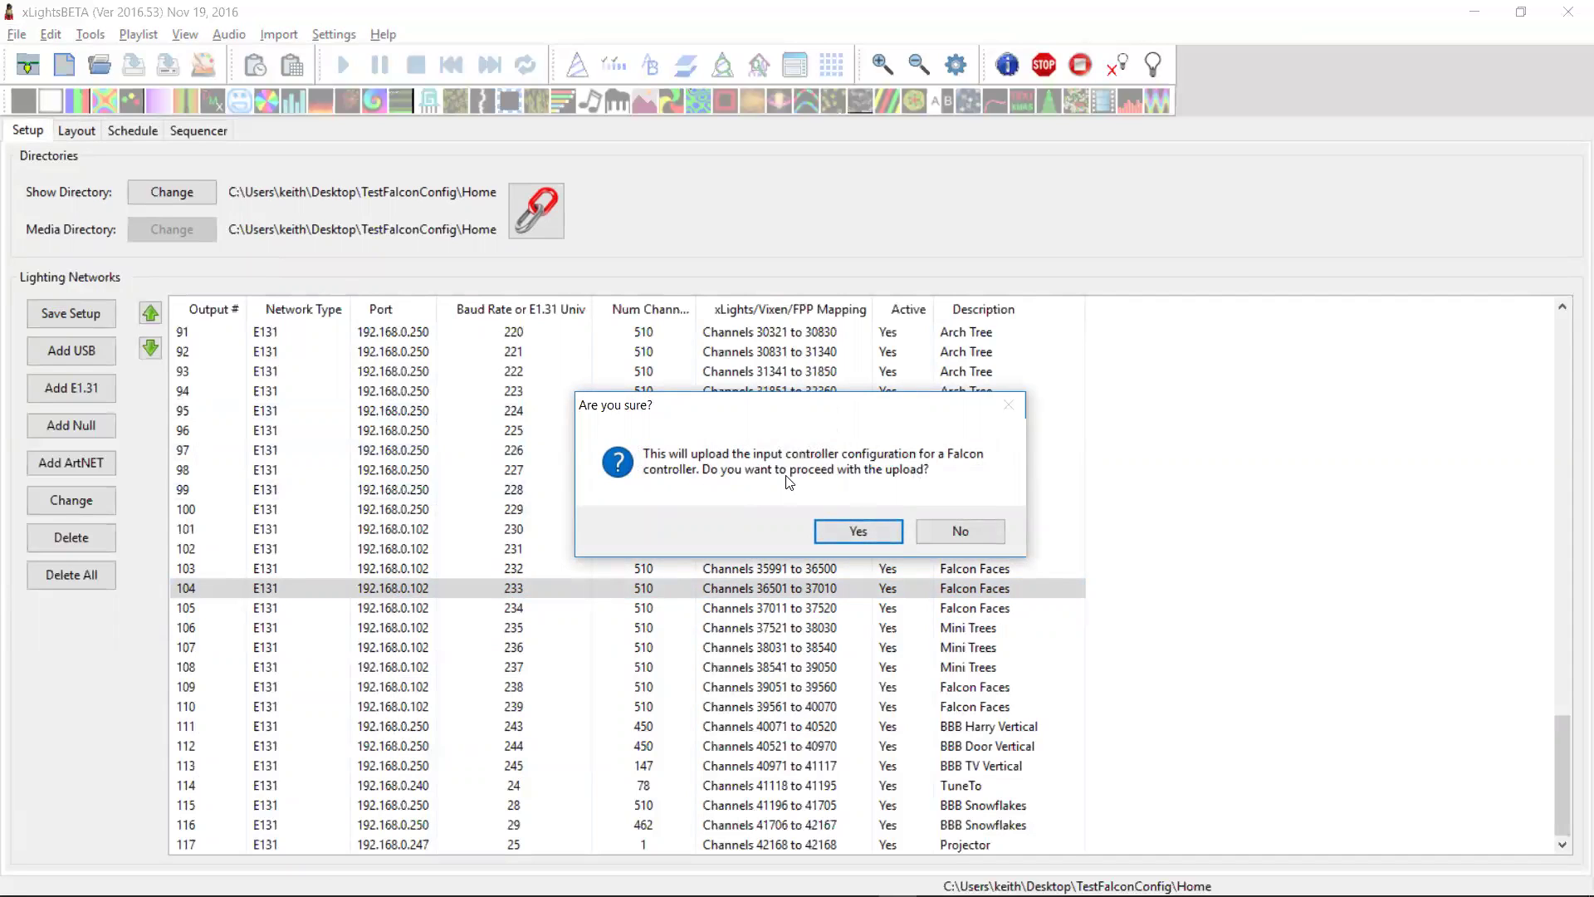
click(848, 532)
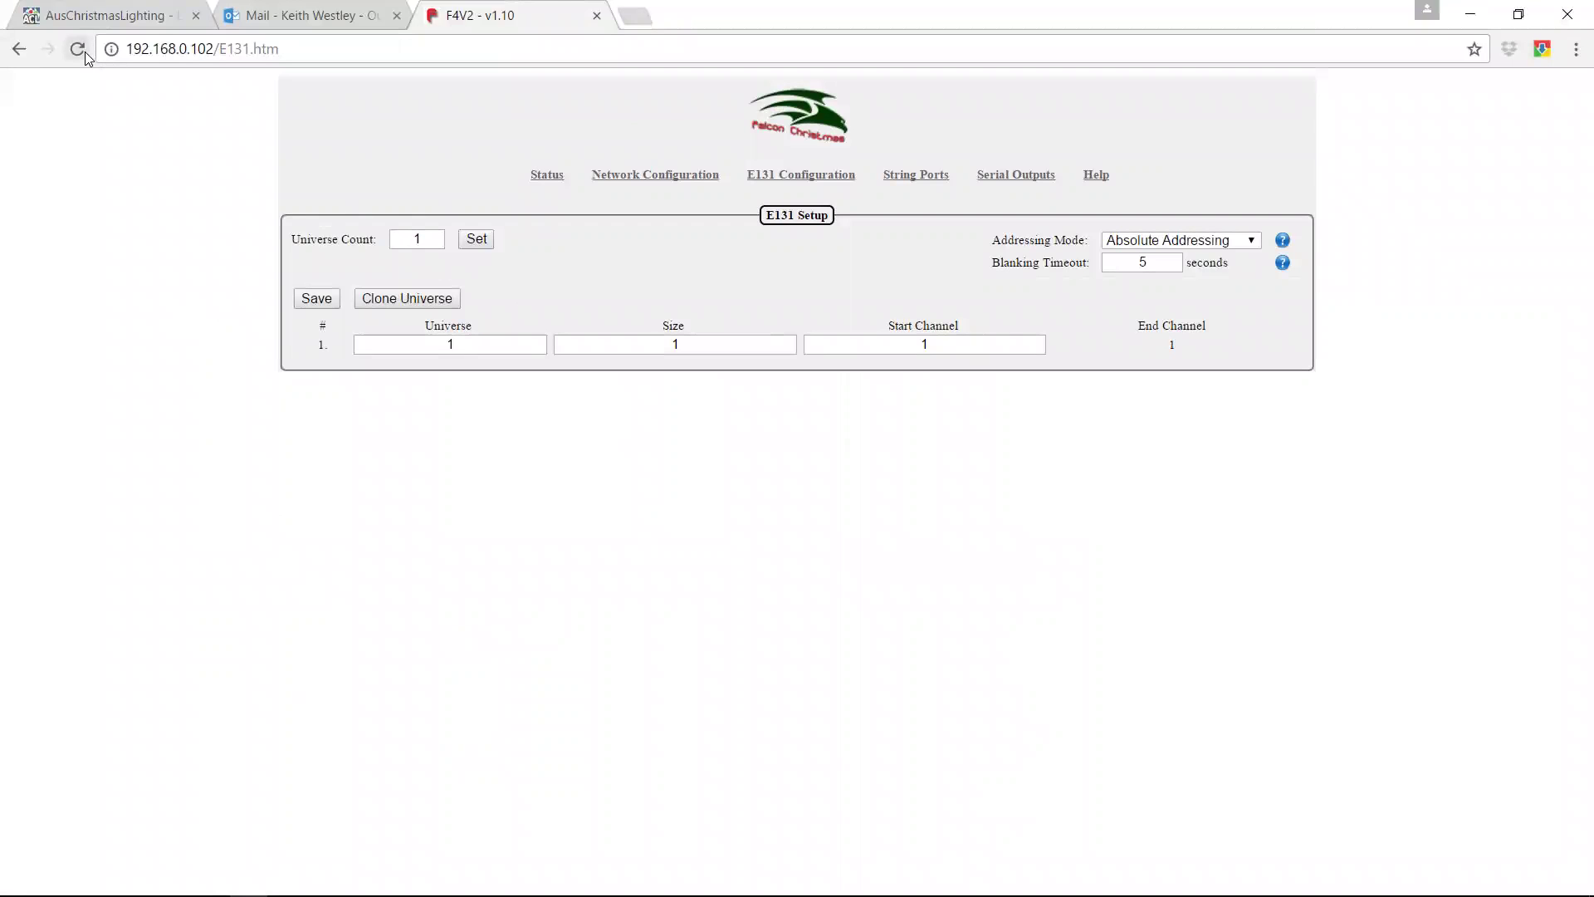
Step: Reload the E131 page to show universes 230–239, compare with xLights, then open String Ports
click(85, 51)
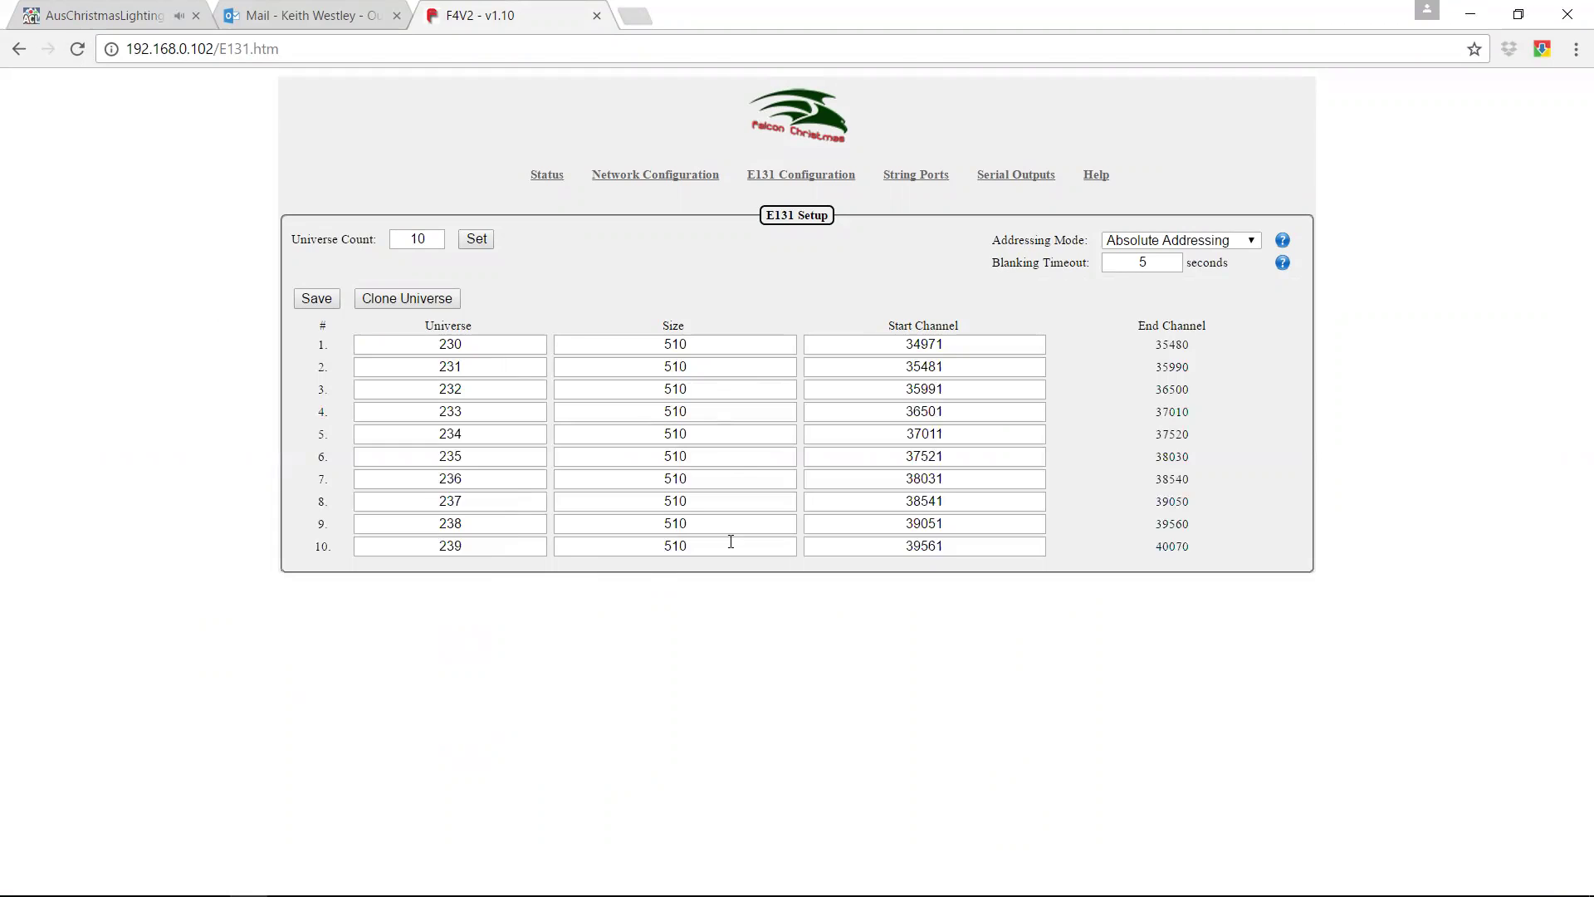
key(alt+Tab)
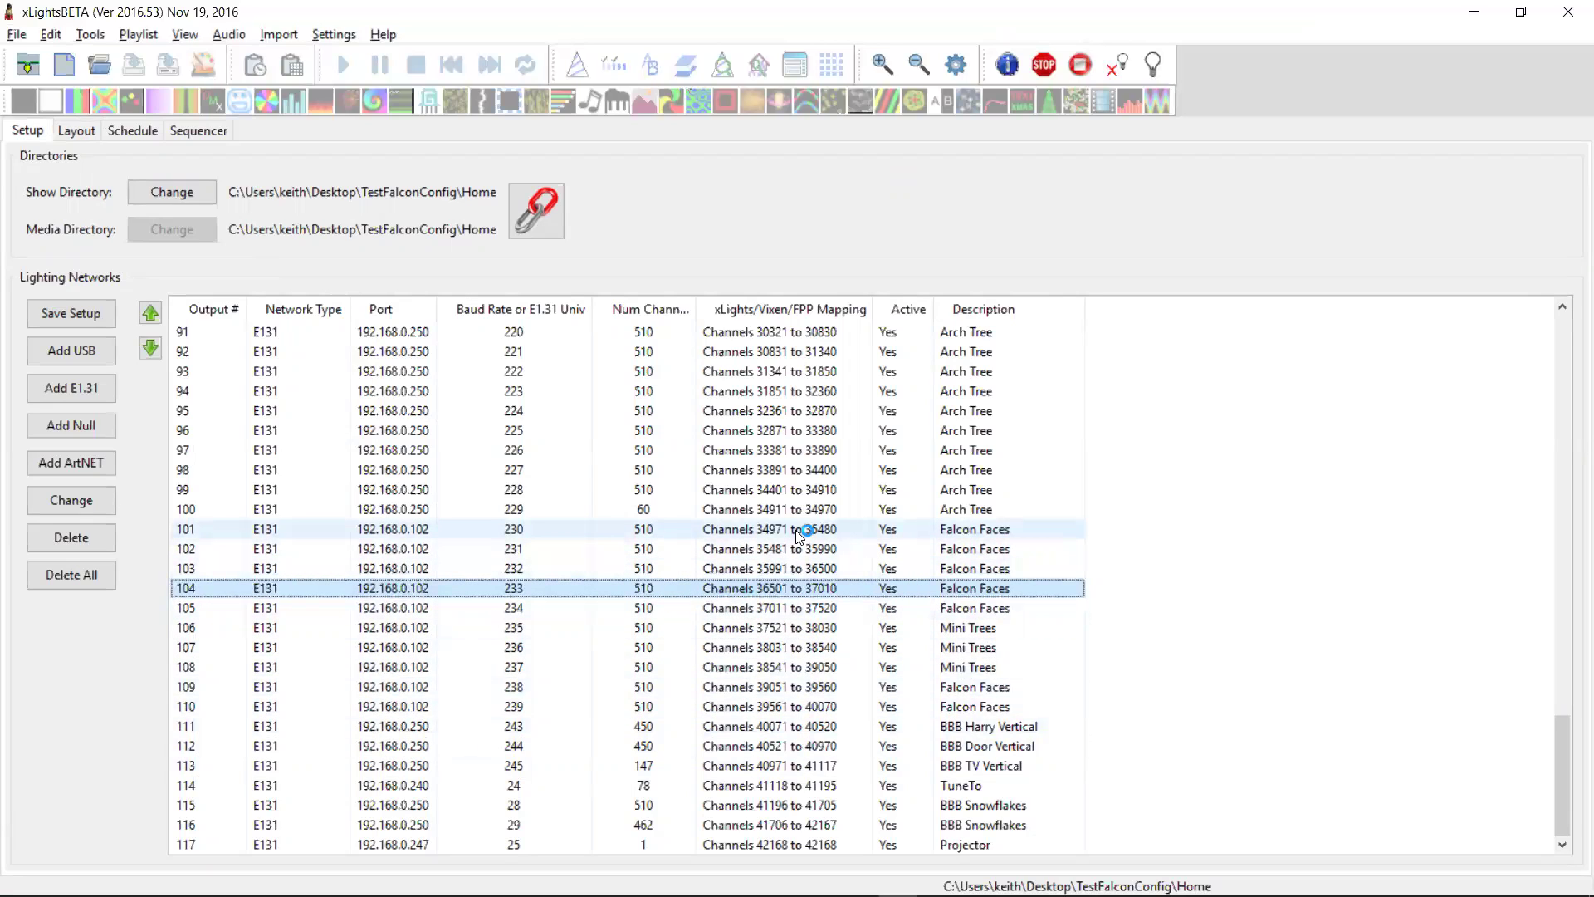
key(super+Tab)
key(Escape)
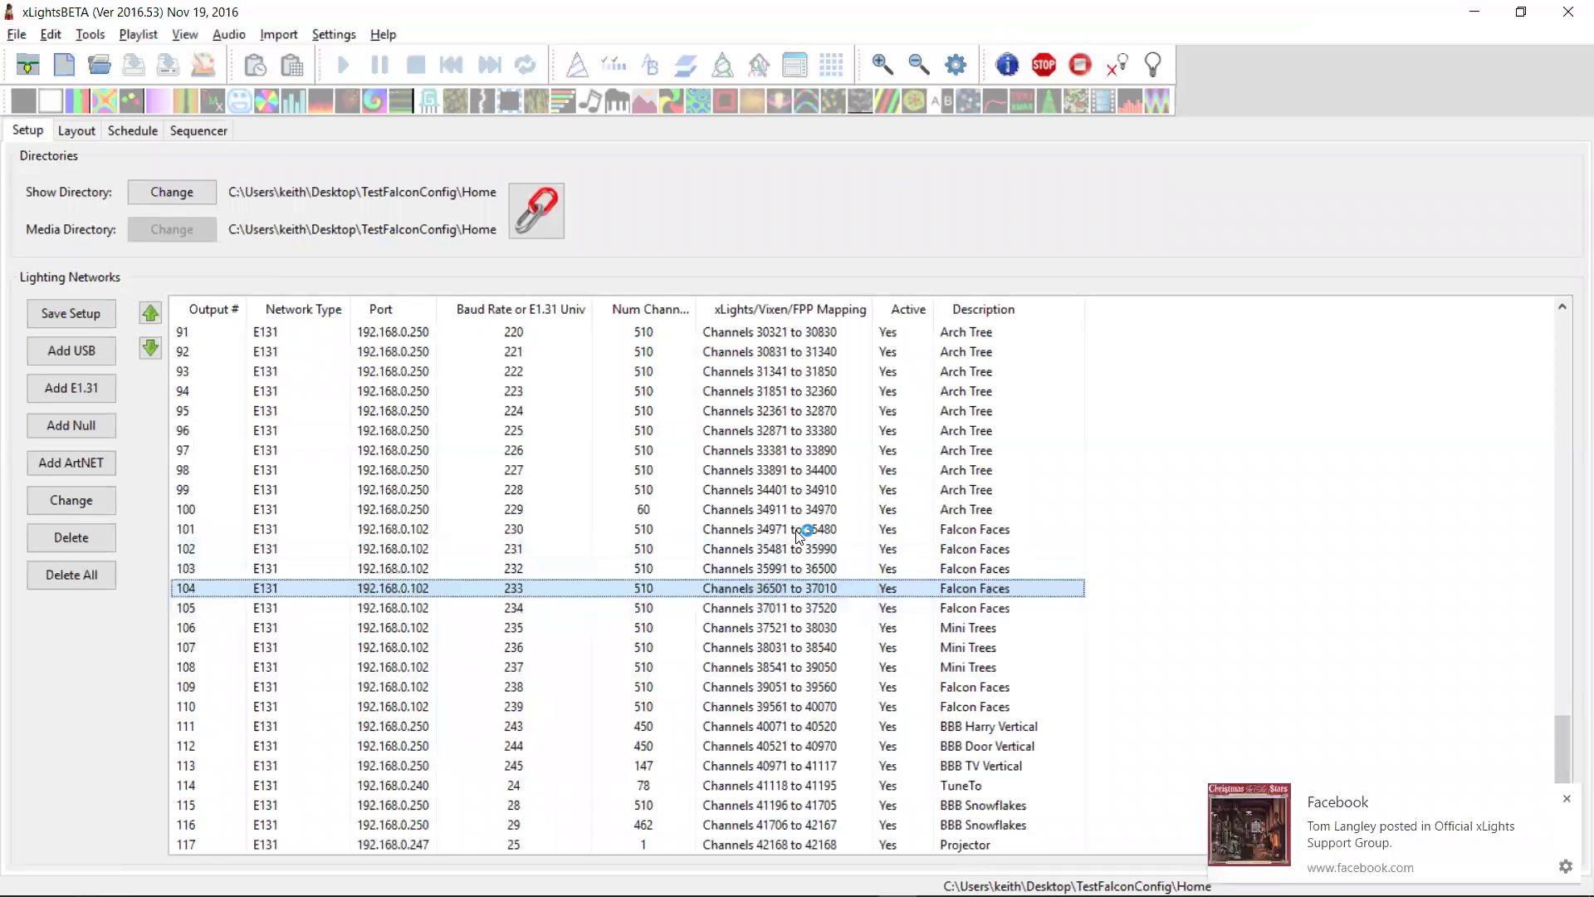
key(alt+Tab)
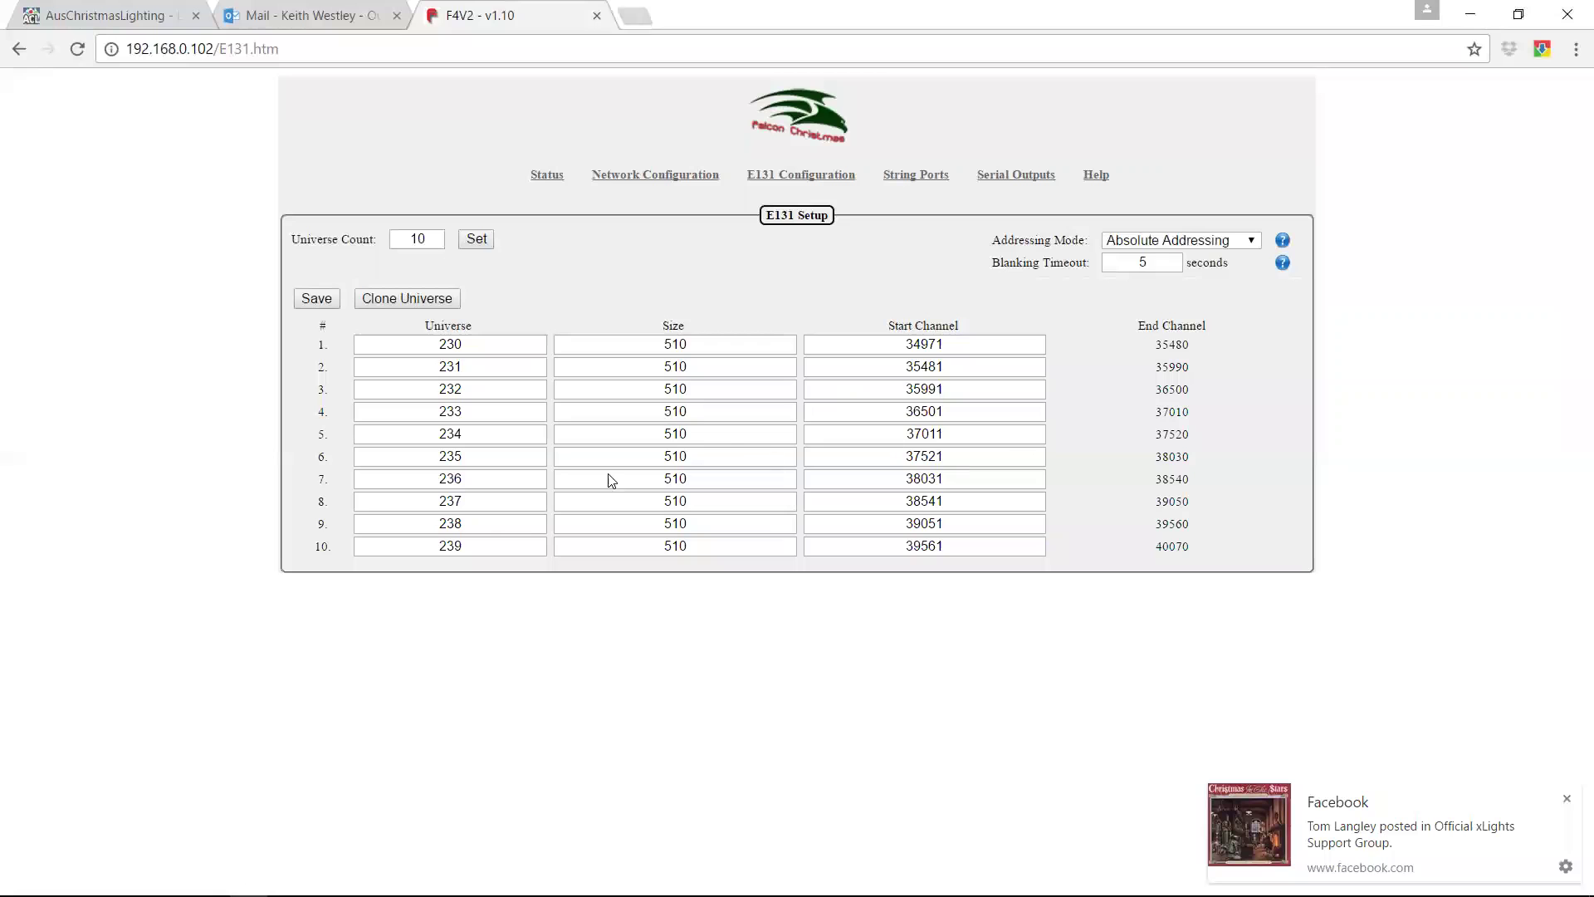
click(913, 181)
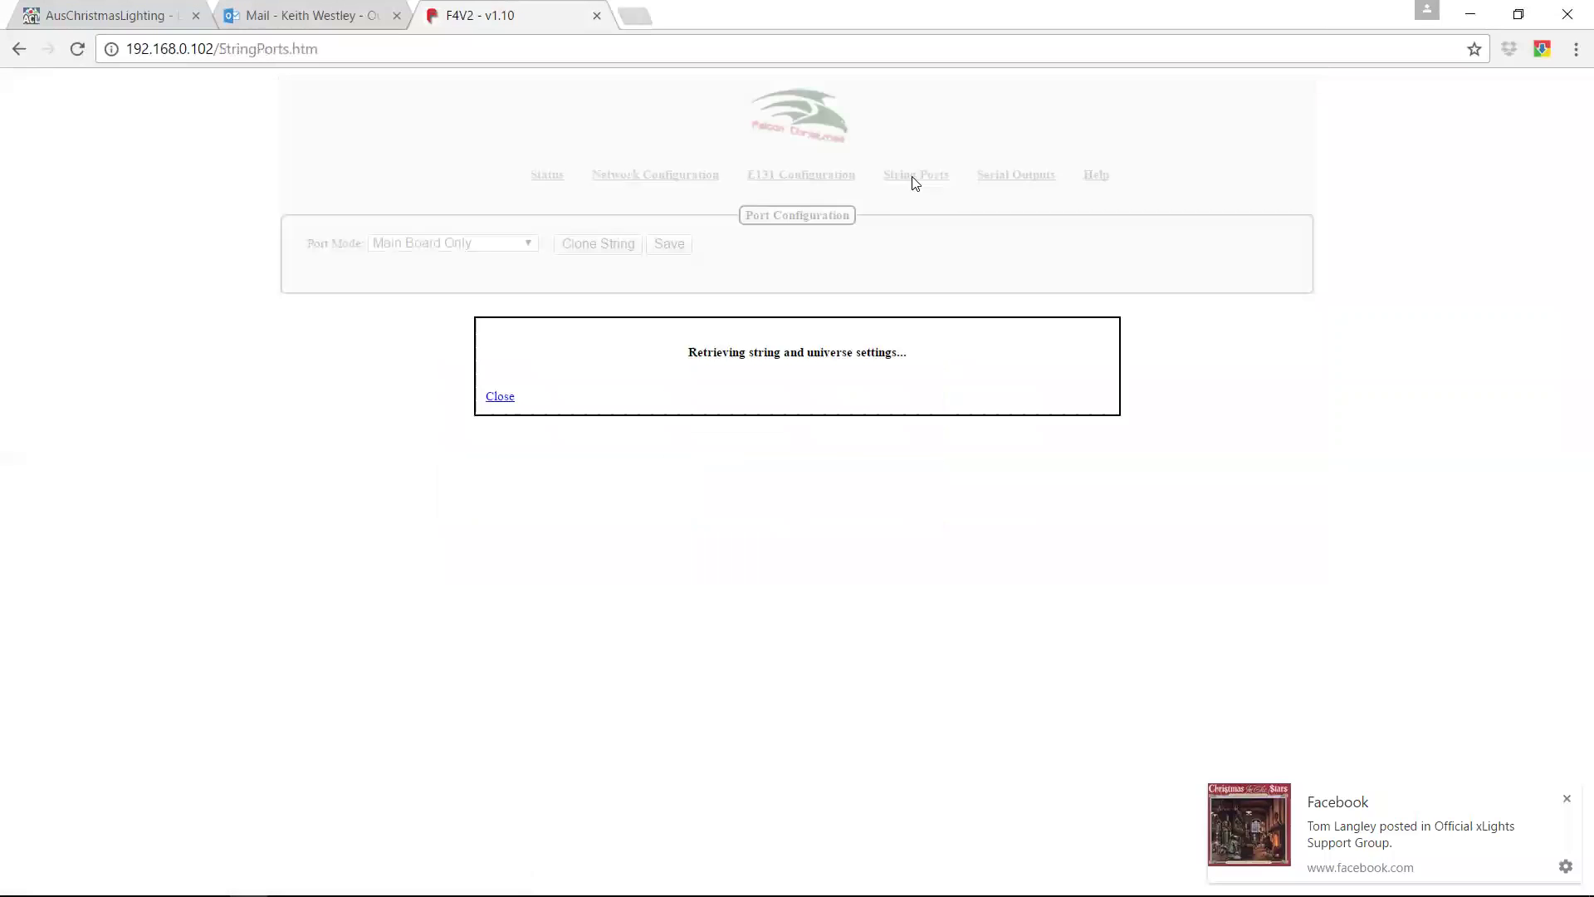
Step: Upload output 104's string port configuration to the Falcon at 192.168.0.102 and confirm
key(alt+Tab)
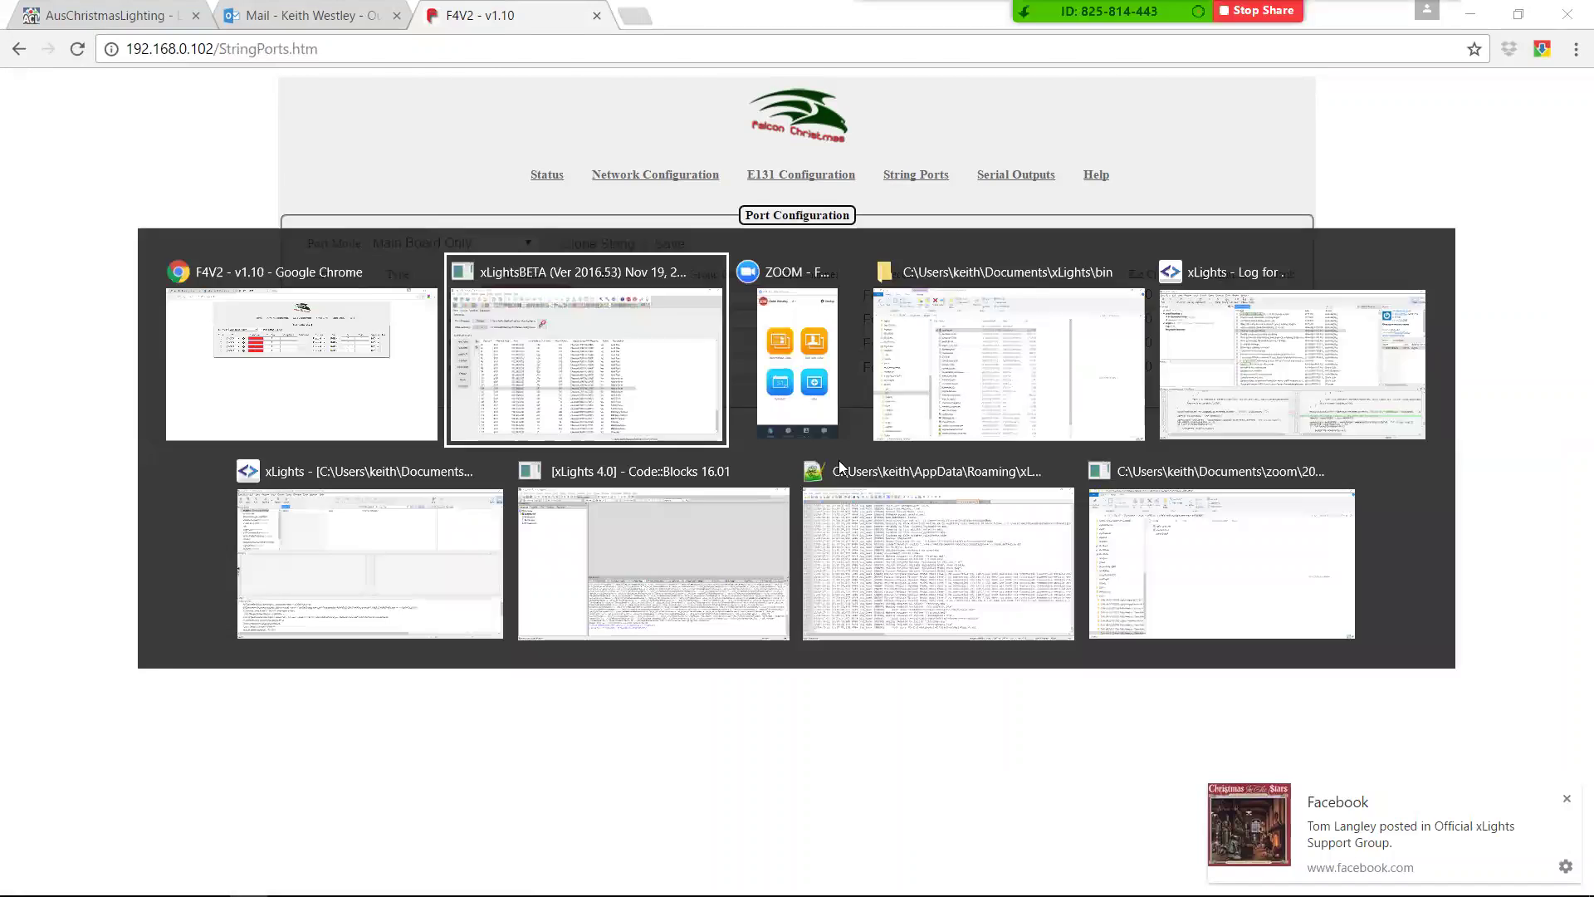
right_click(405, 591)
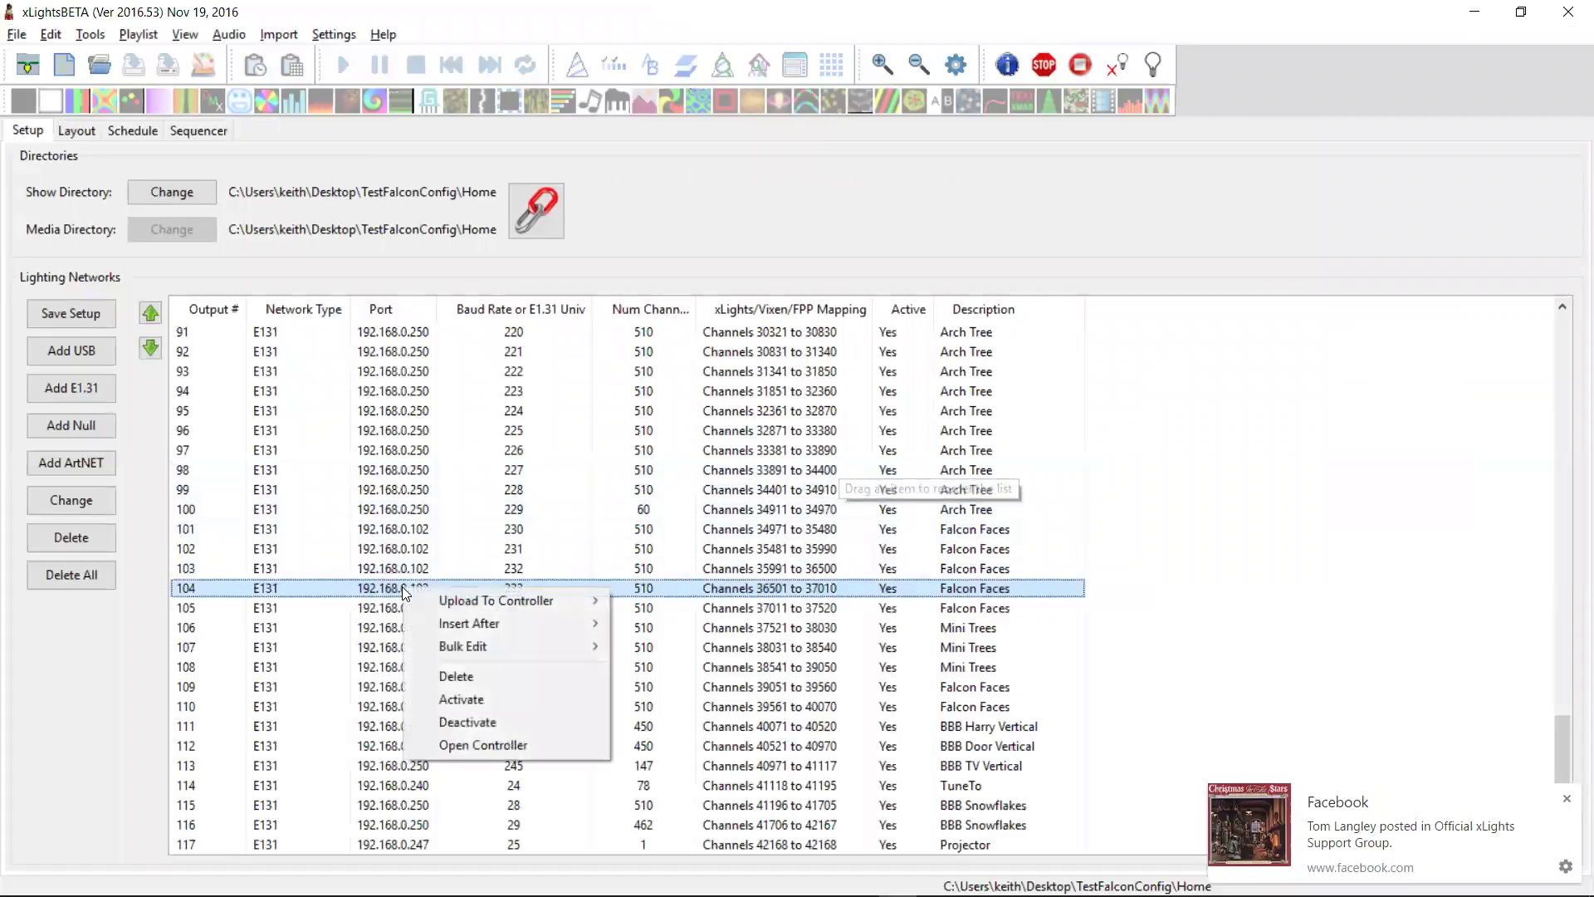
mouse_move(442, 601)
mouse_move(362, 621)
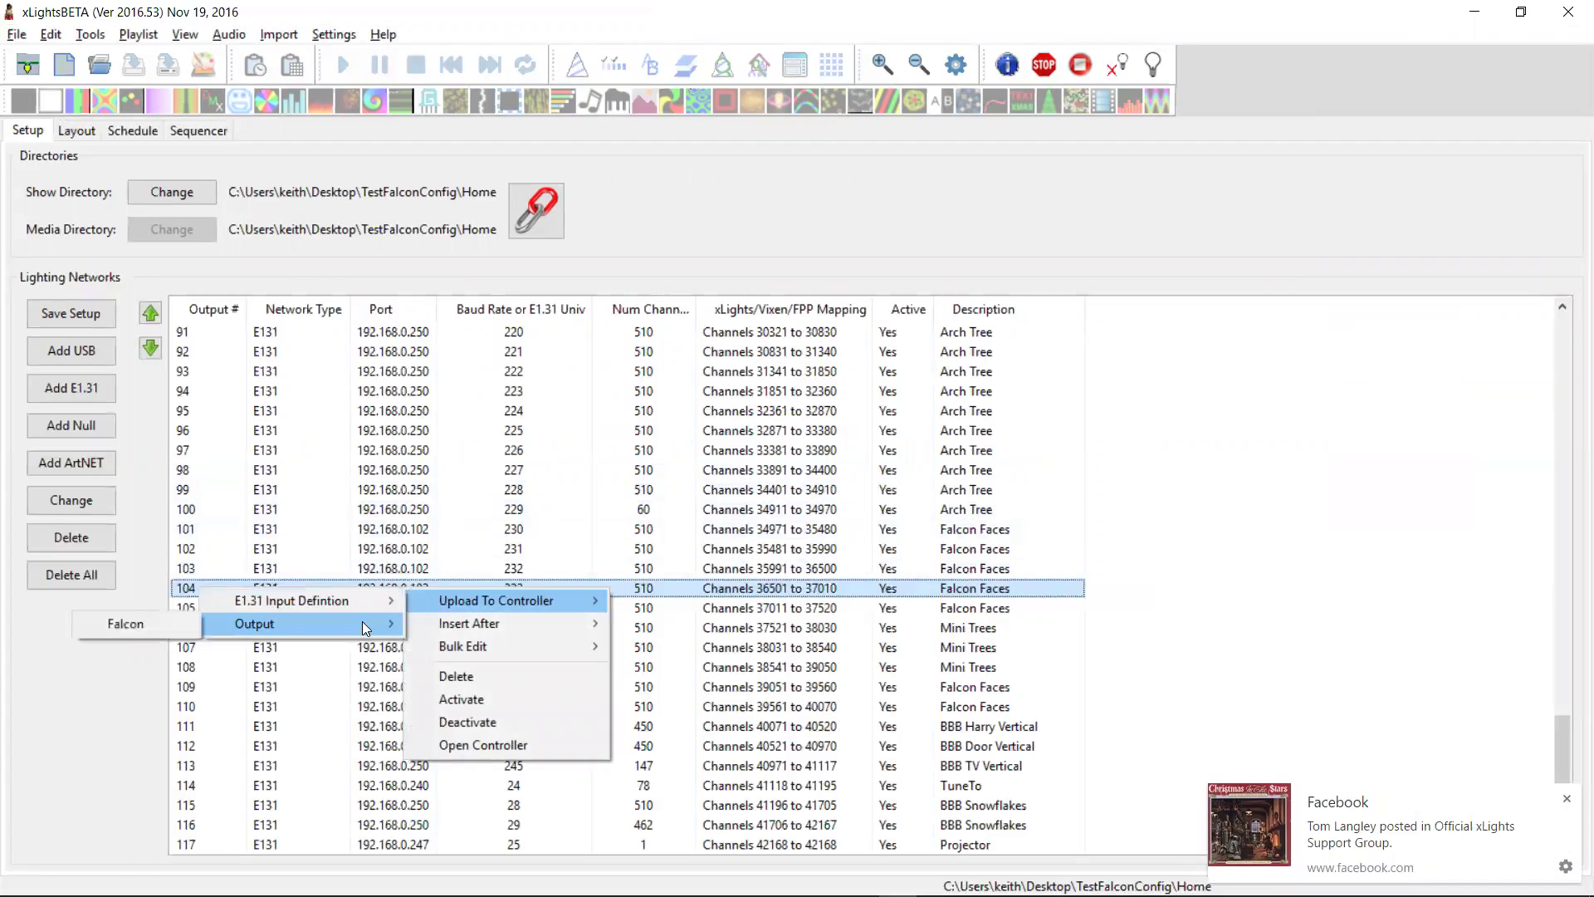
click(124, 624)
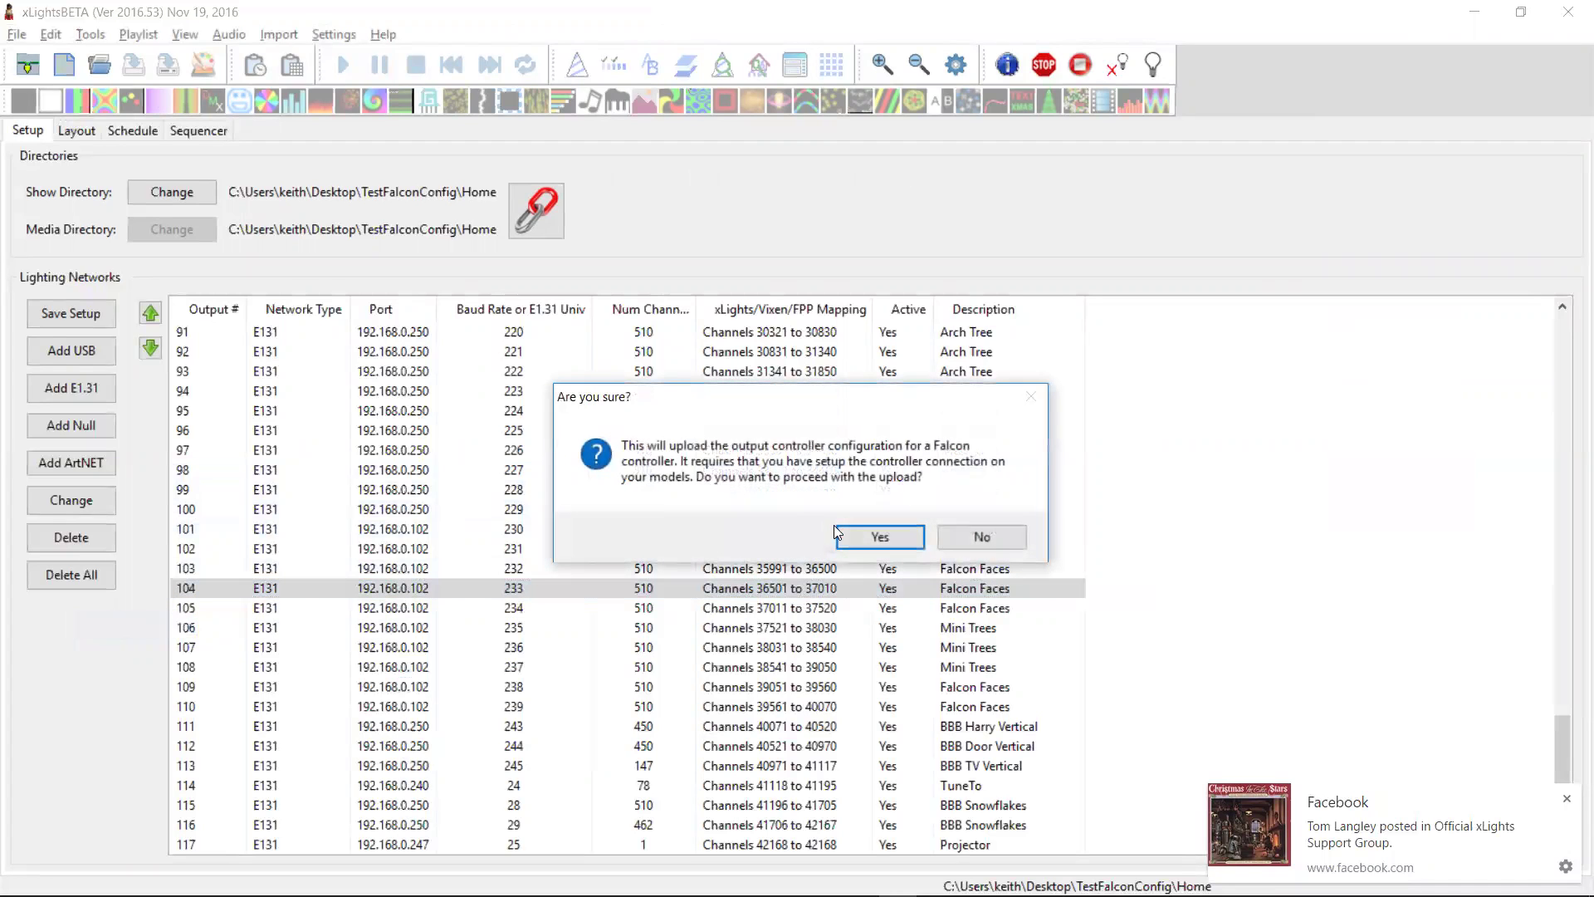
click(860, 535)
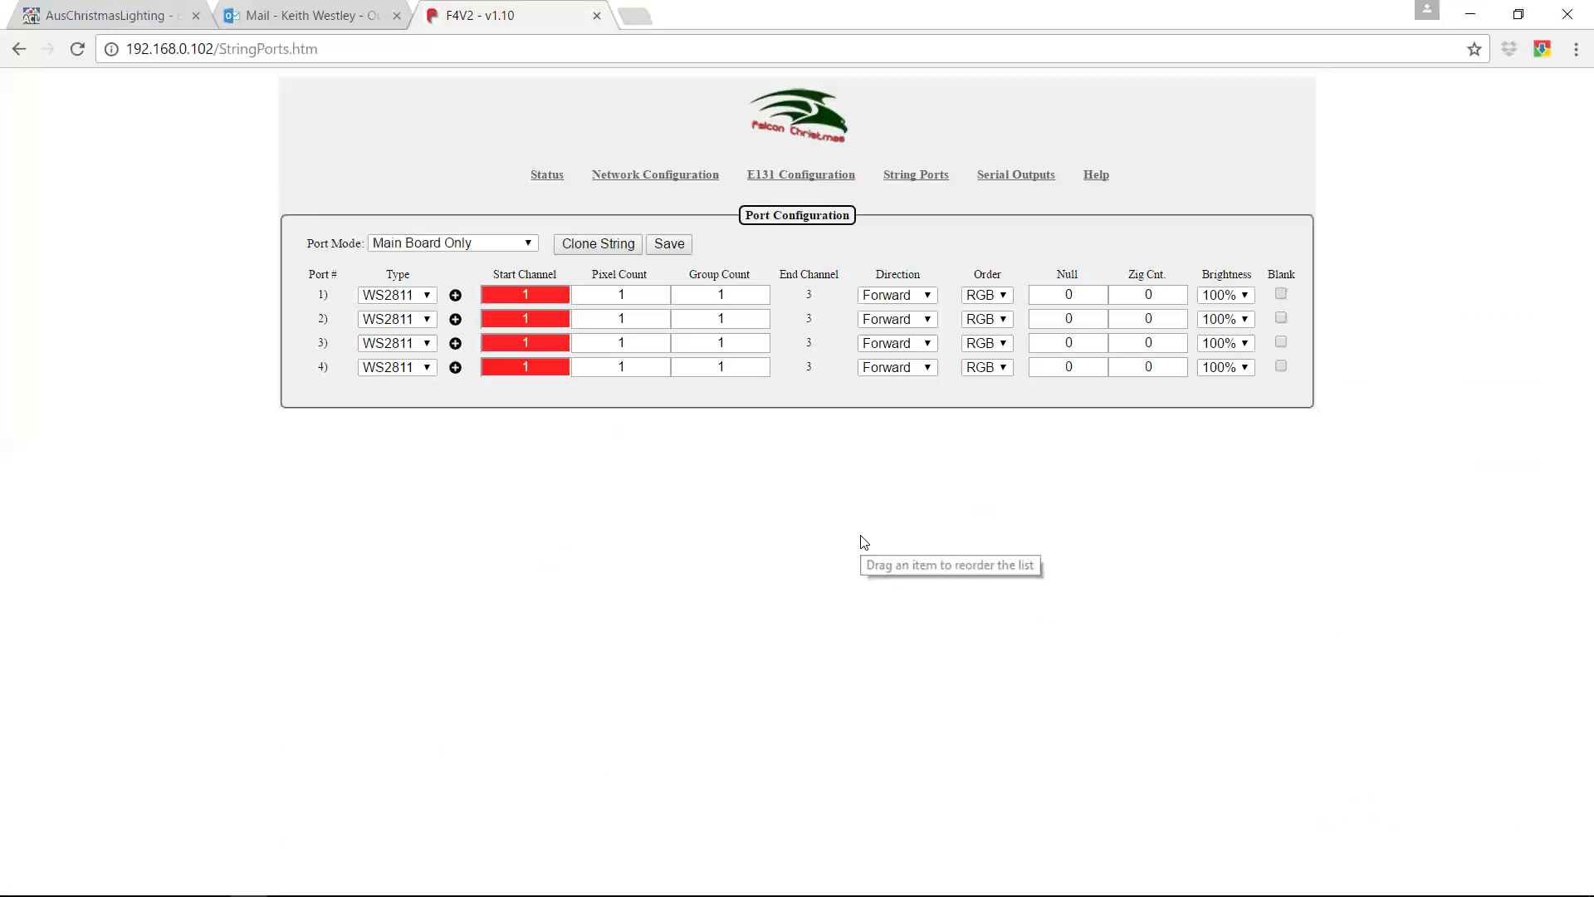
Step: Reload the Falcon String Ports page until start channels 36345, 34971, 35658 and 37521 appear
click(82, 49)
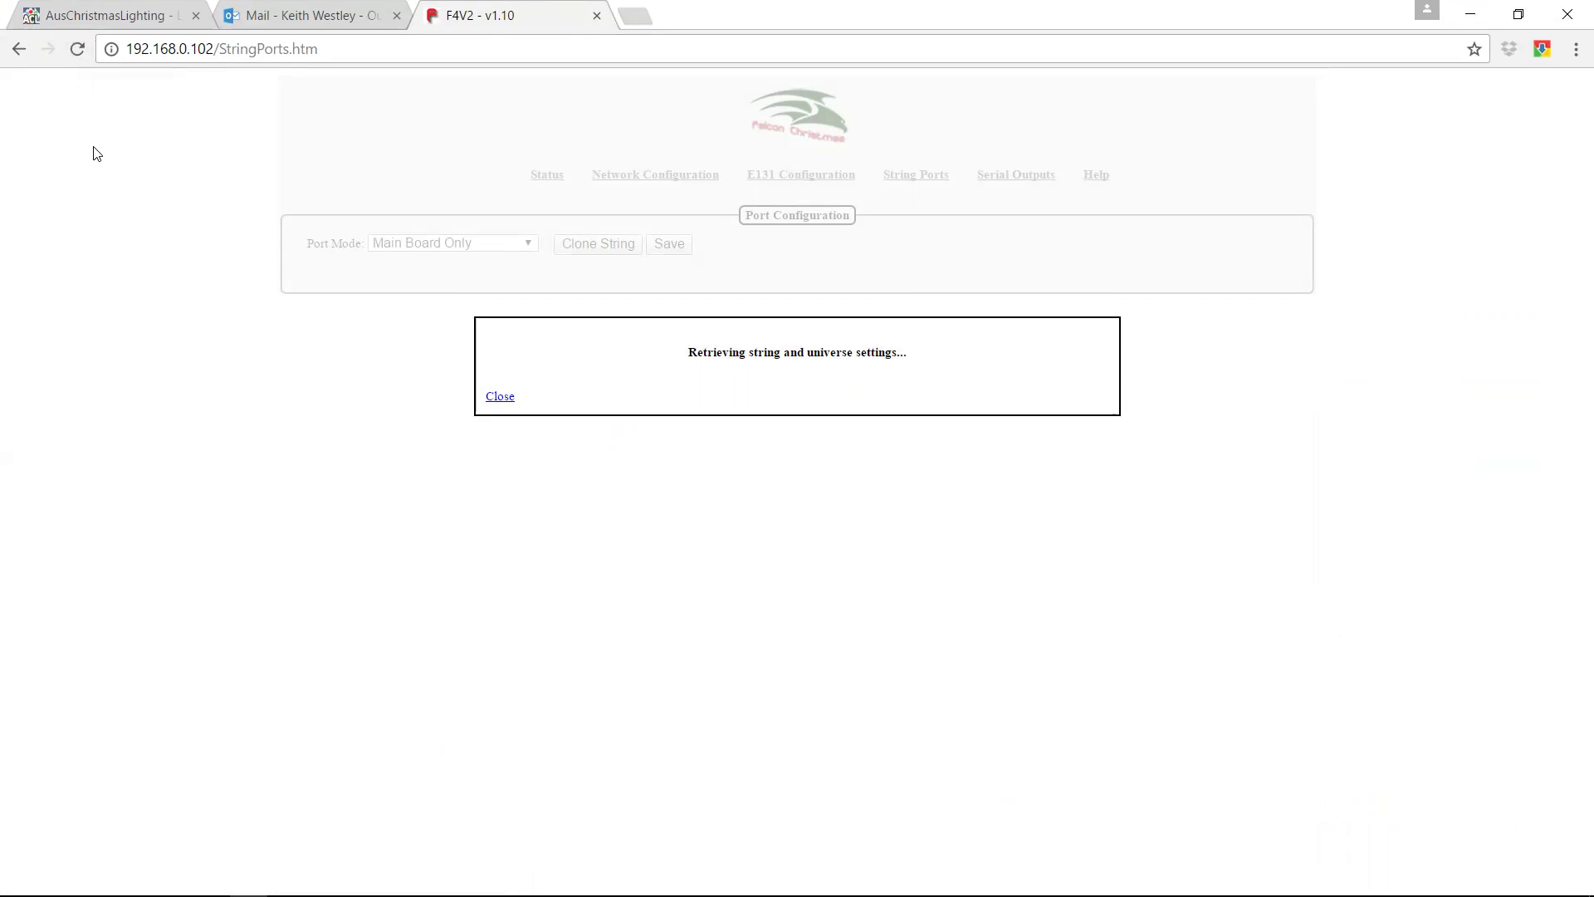
click(80, 51)
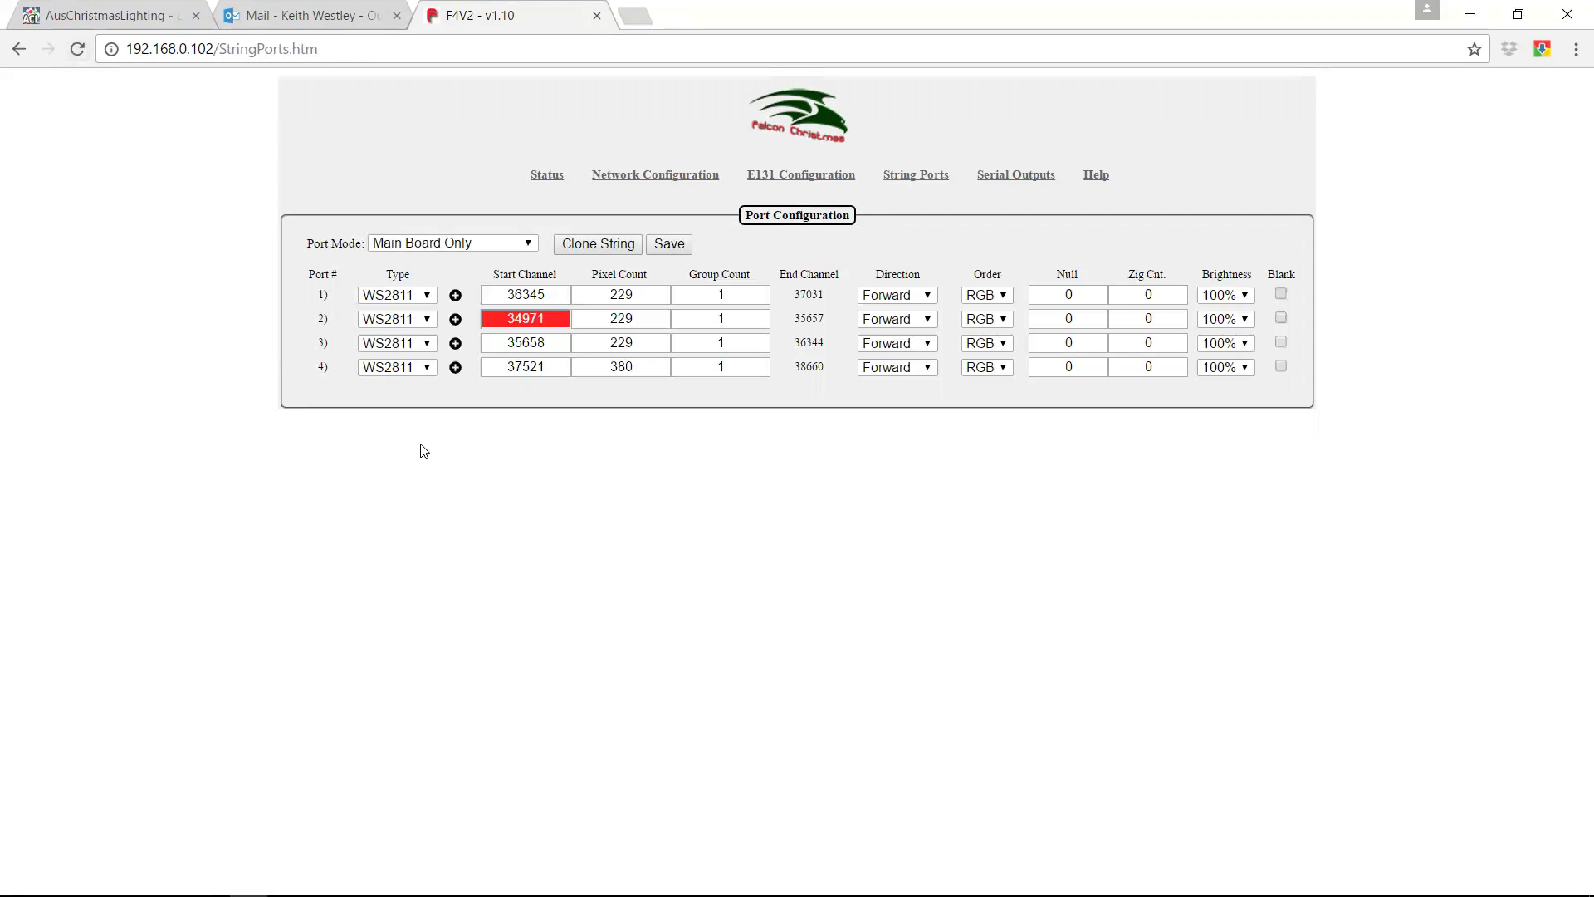
key(alt+Tab)
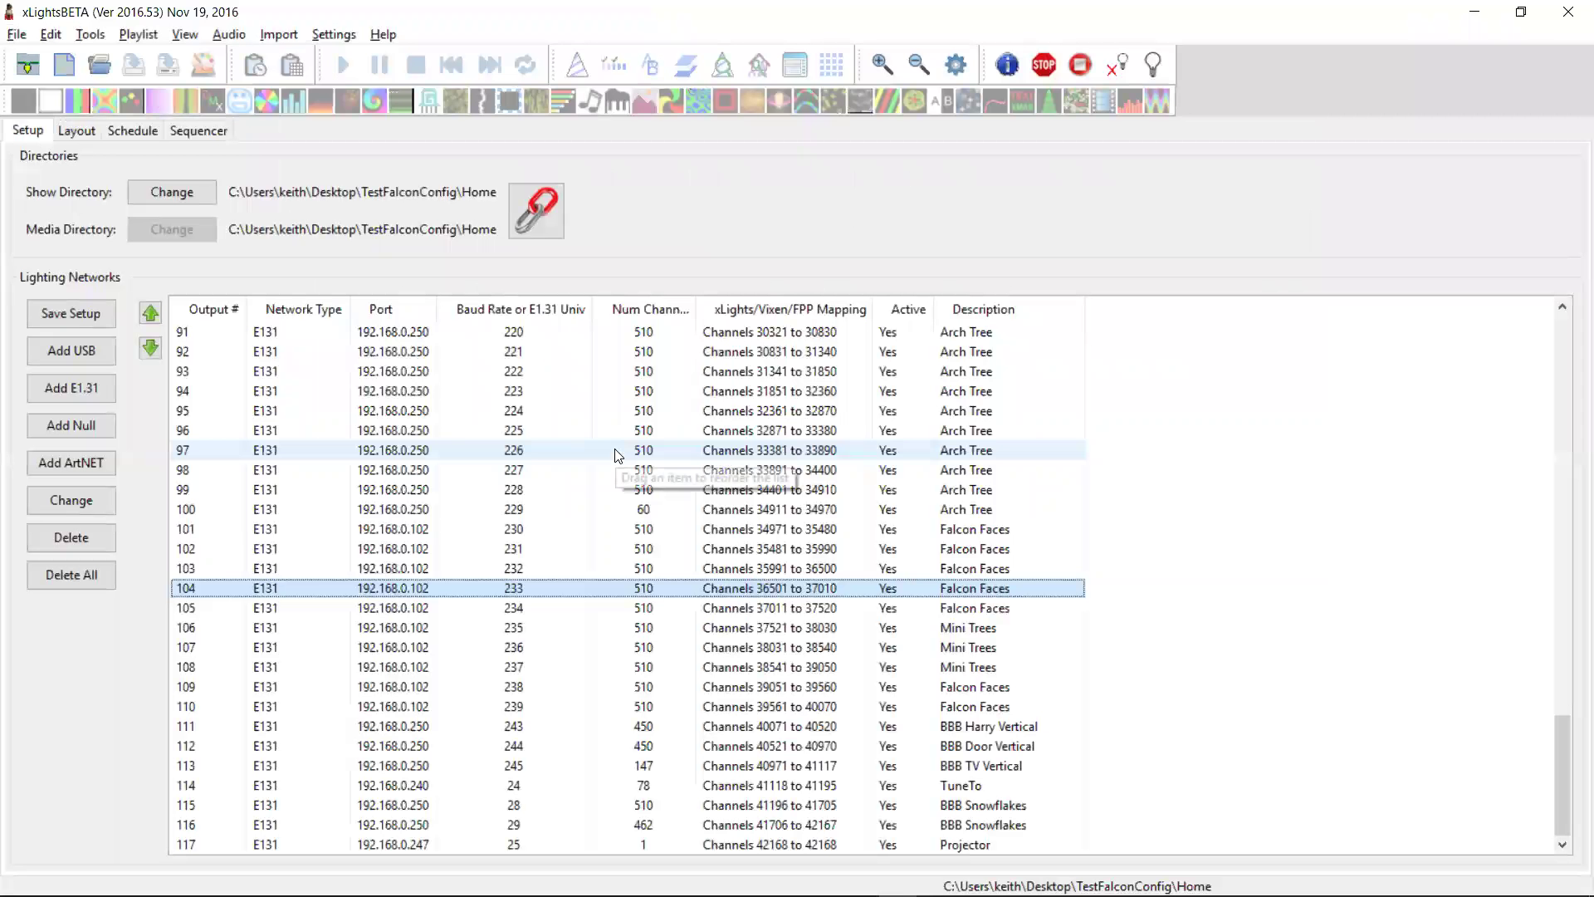
Step: Compare Face Left's and Face Middle's start channels and ports with the Falcon's string ports
click(83, 133)
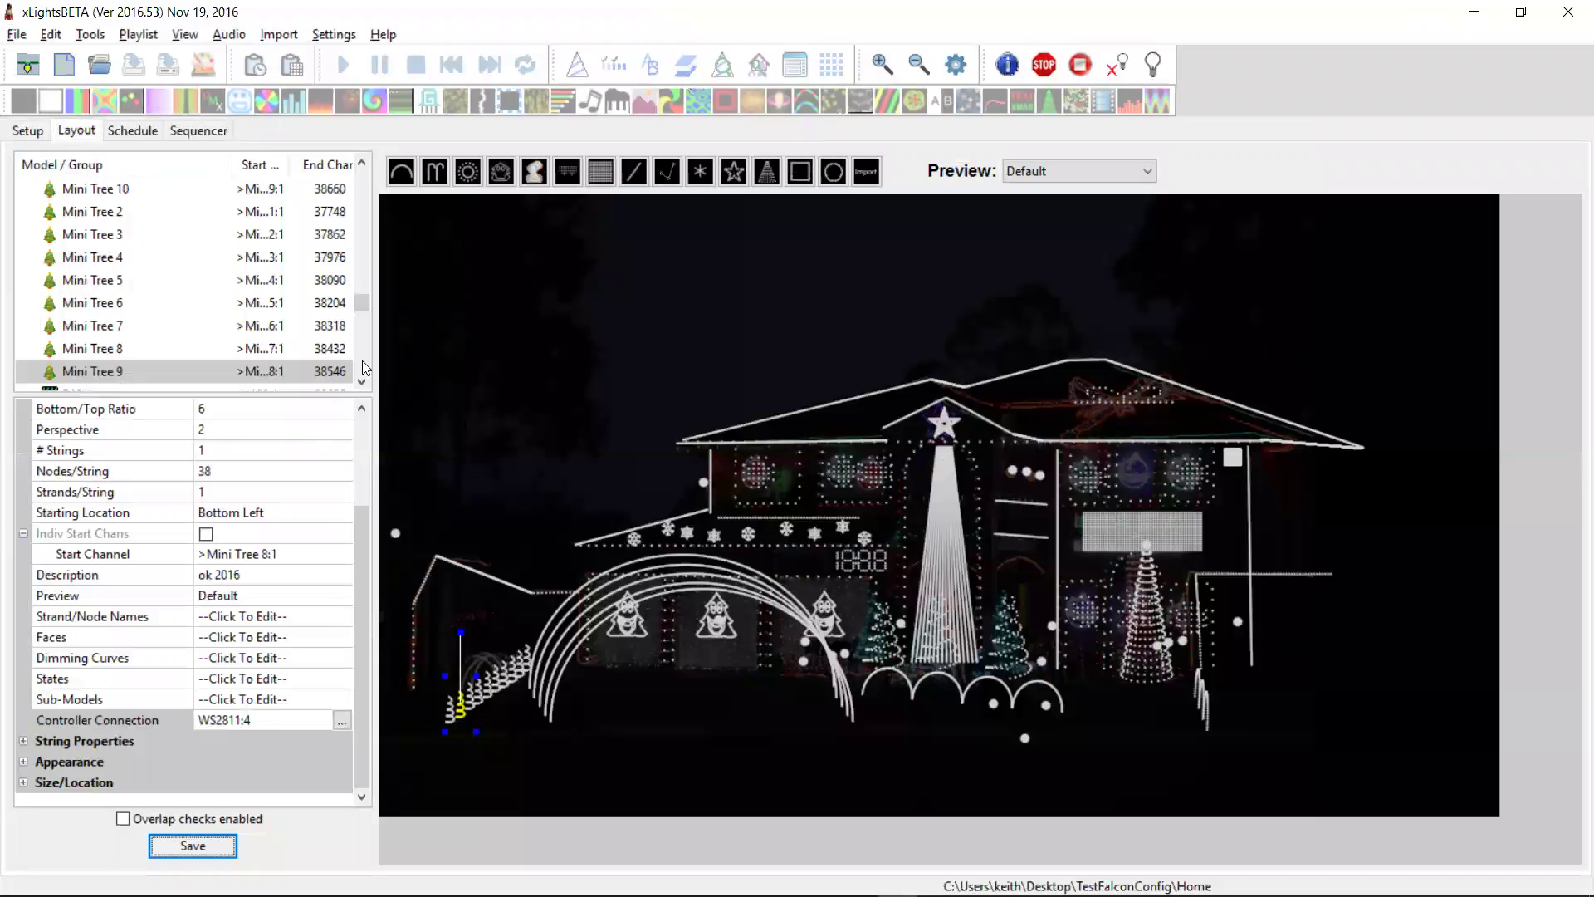
drag(366, 302, 364, 256)
click(237, 257)
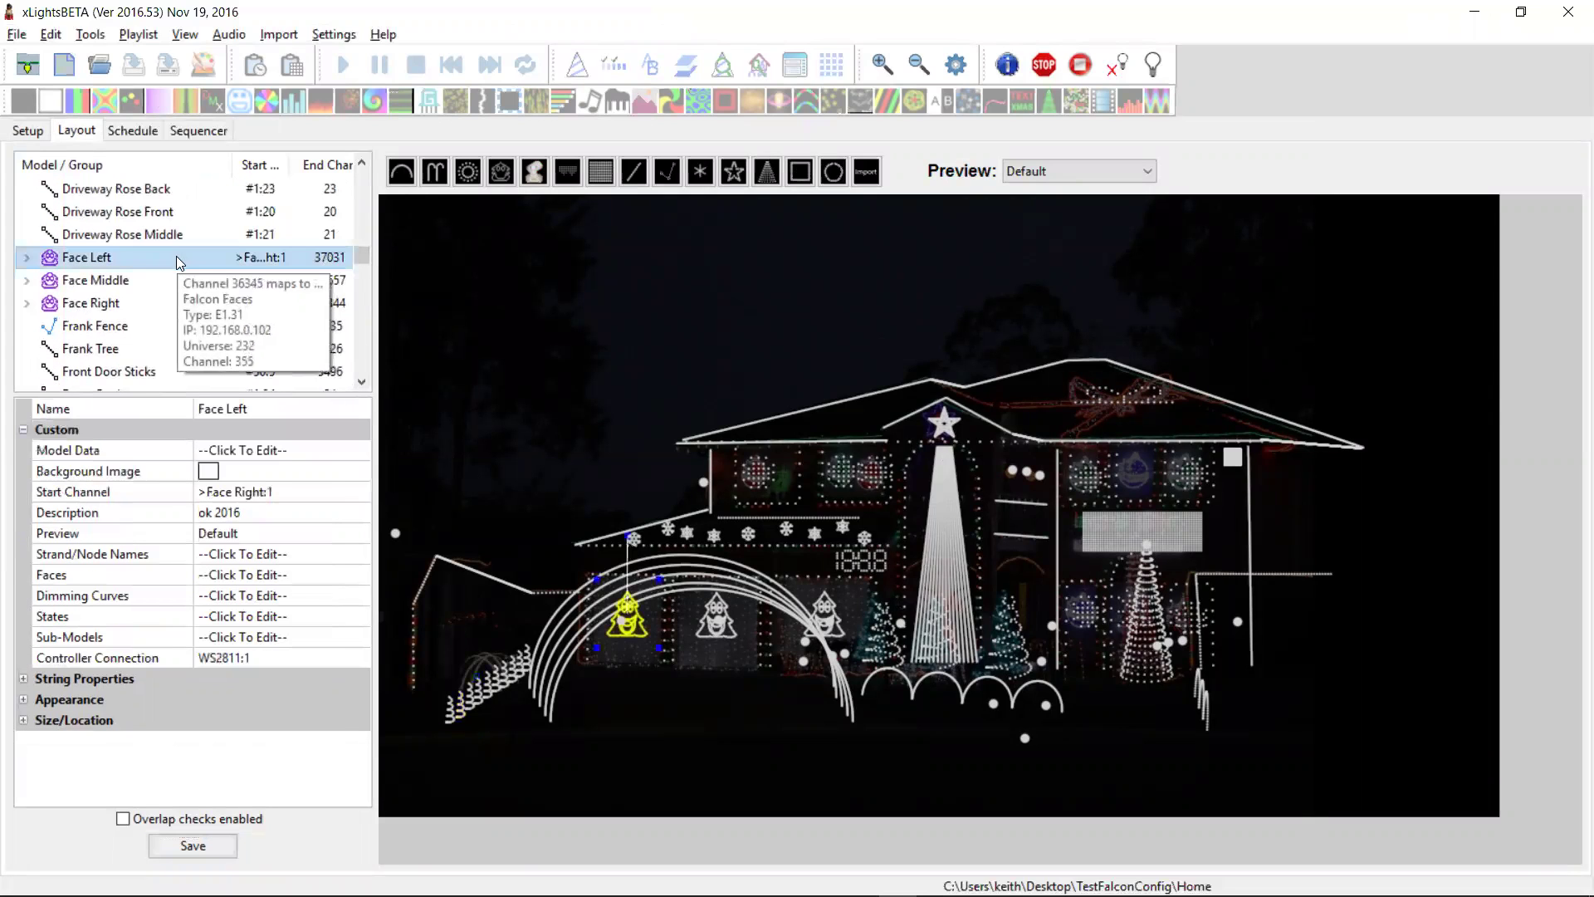
key(alt+Tab)
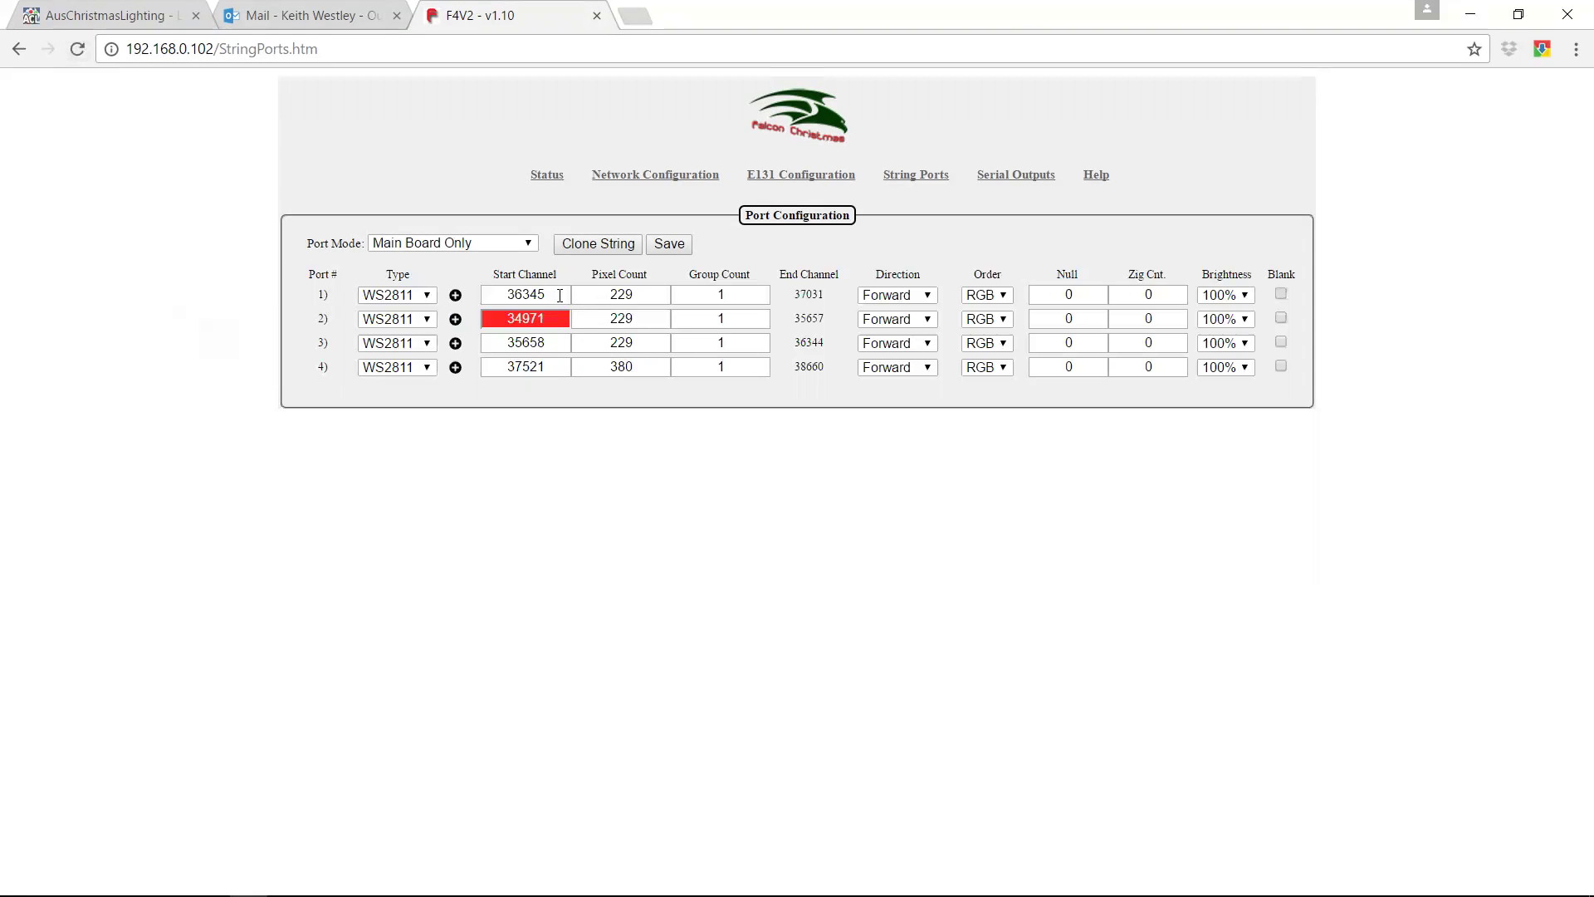
key(alt+Tab)
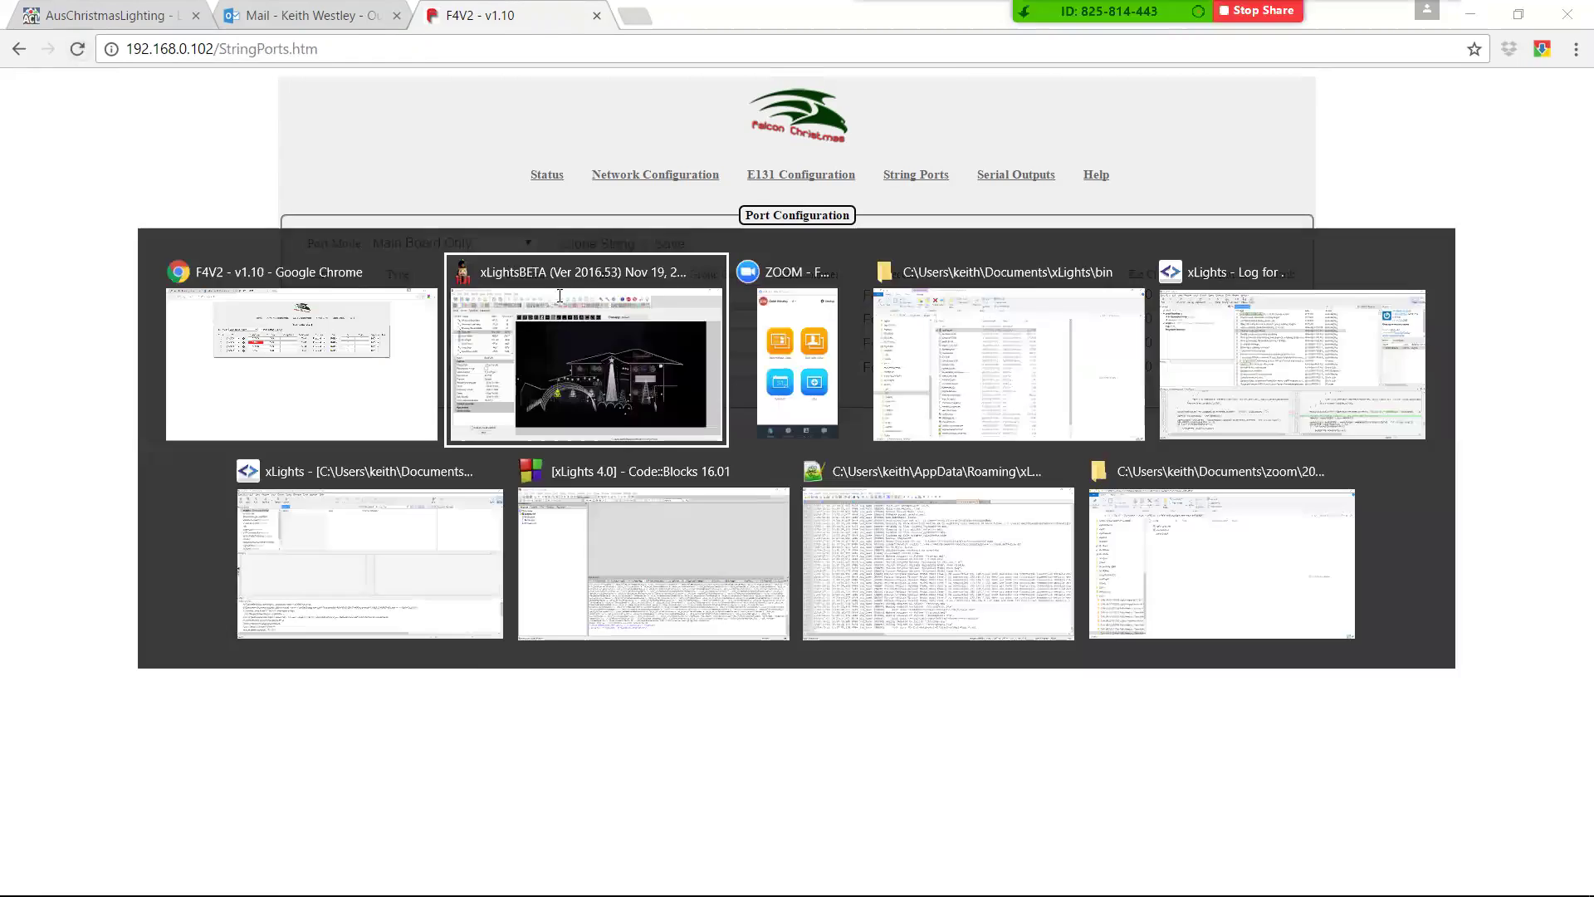
click(274, 281)
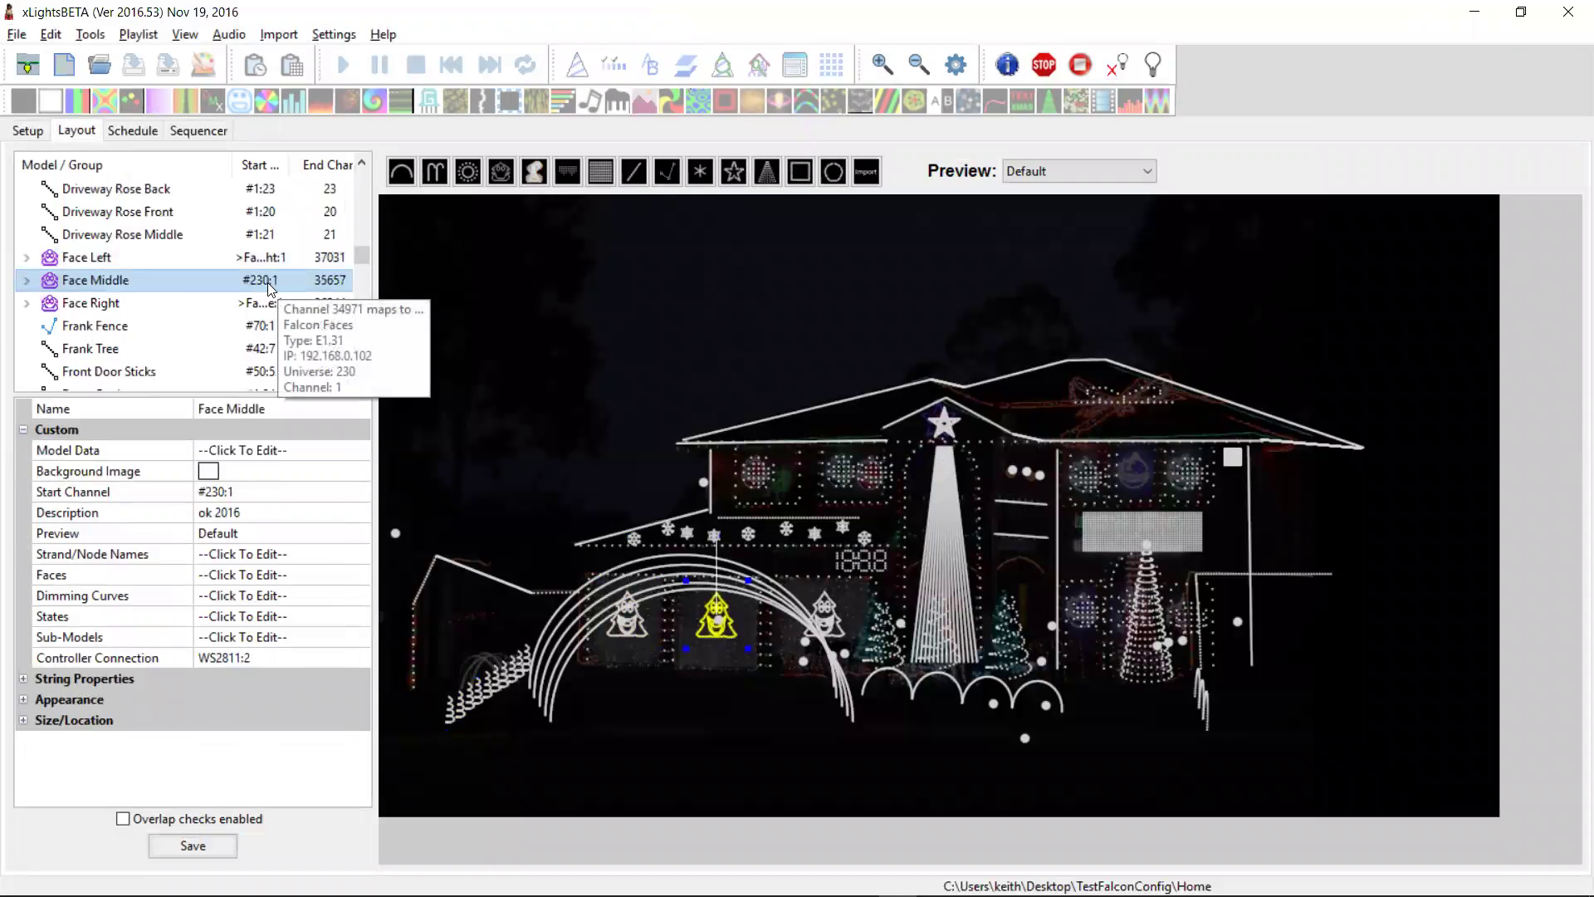
key(alt+Tab)
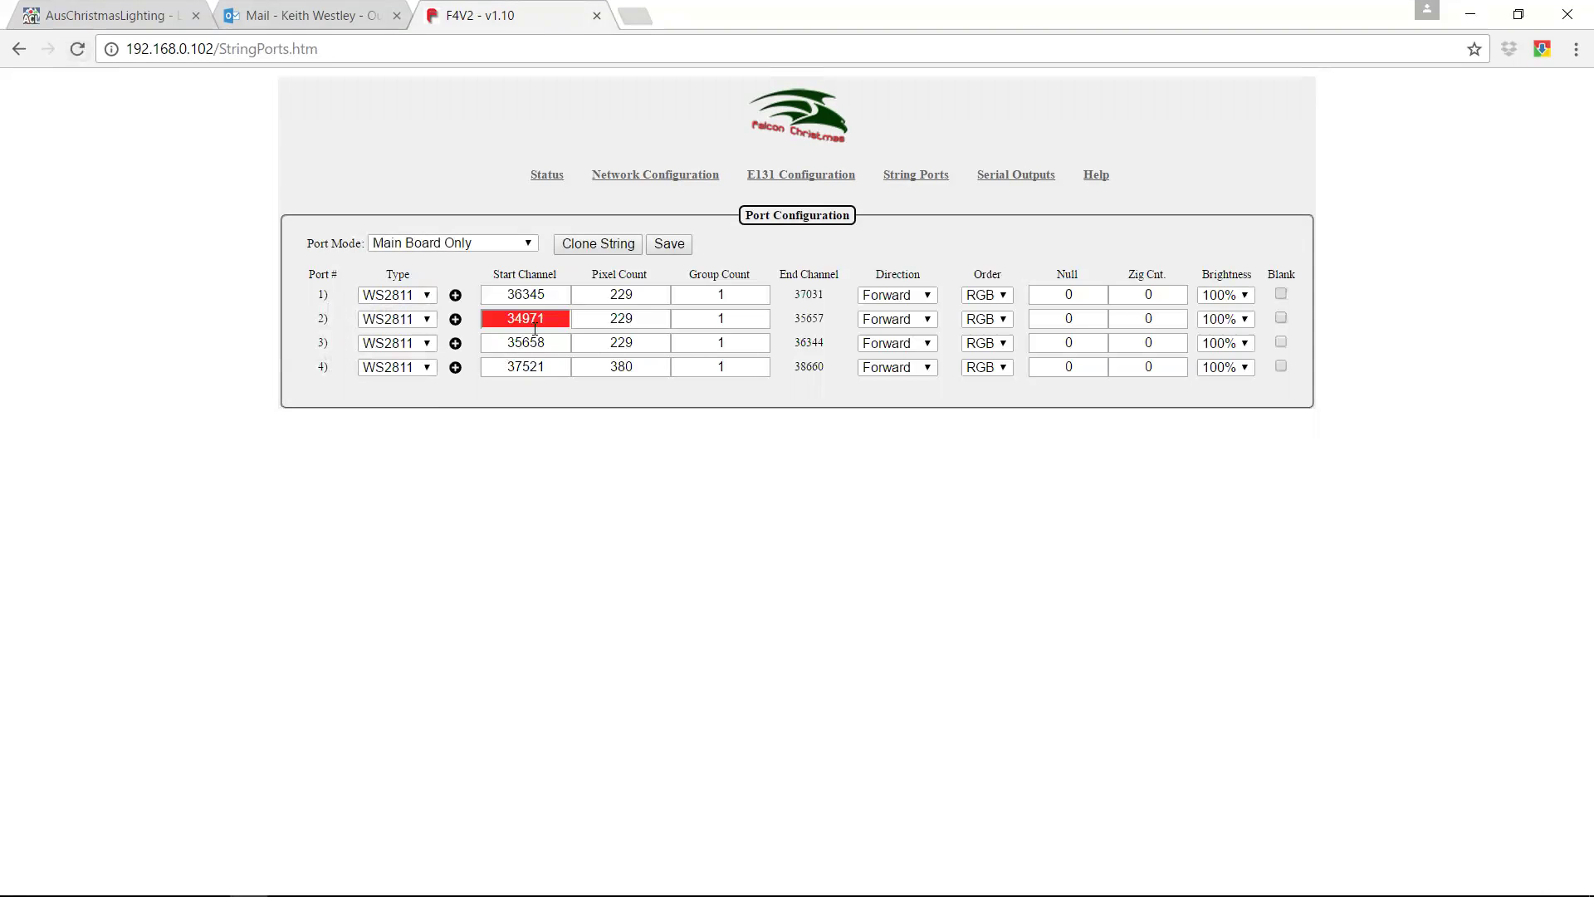
mouse_move(539, 324)
key(alt+Tab)
Step: Compare Face Right's and Mini Tree 1's start channels and ports with the Falcon's string ports
click(239, 303)
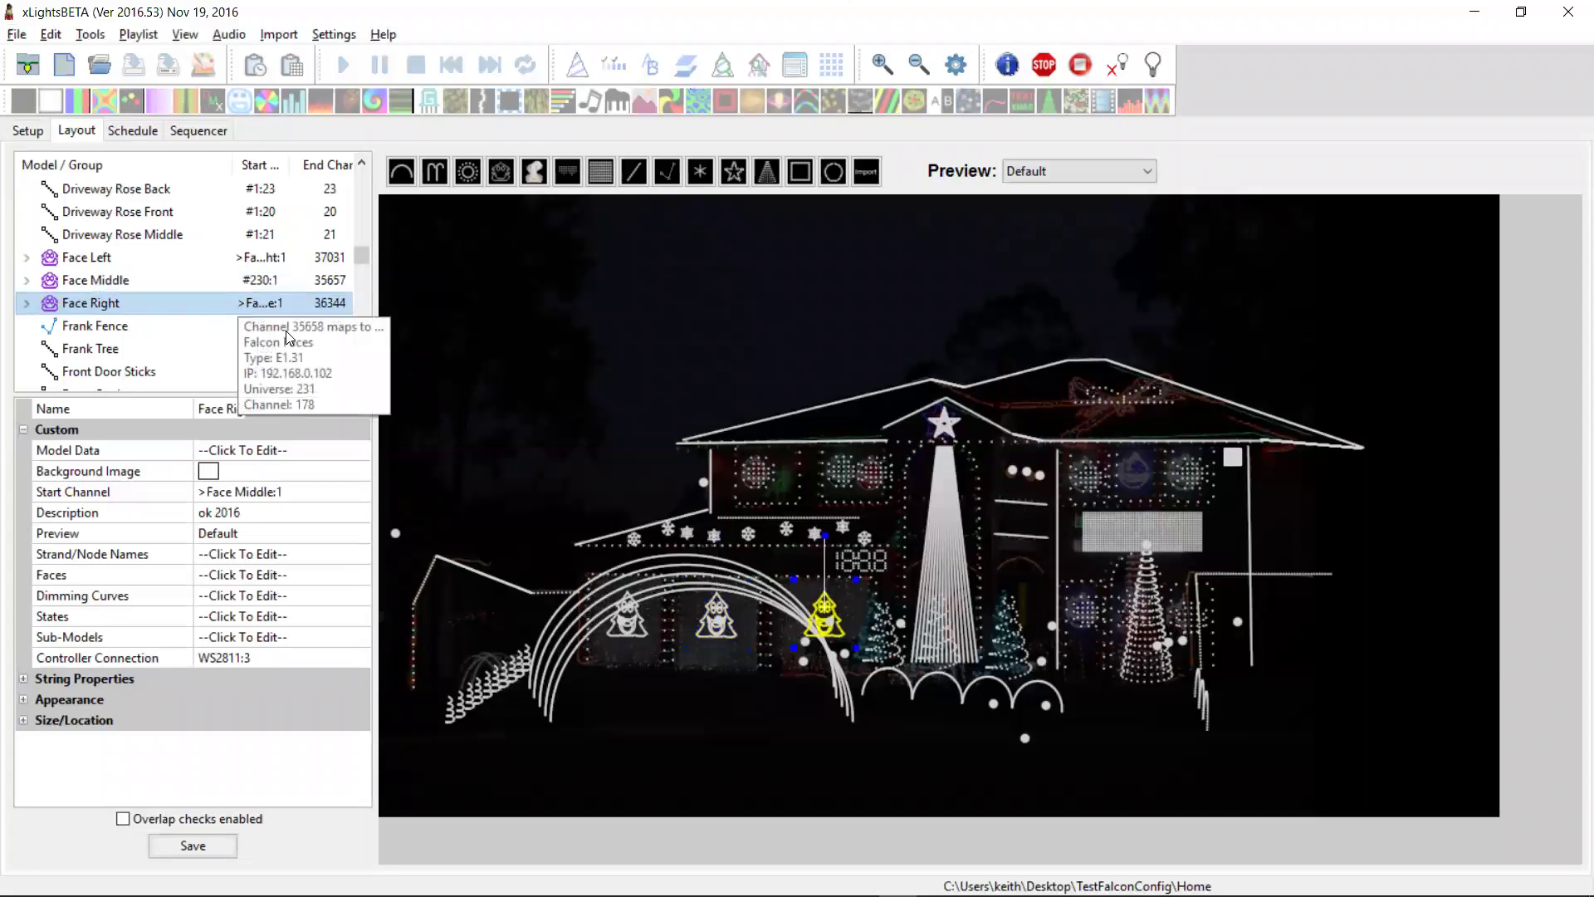
key(alt+Tab)
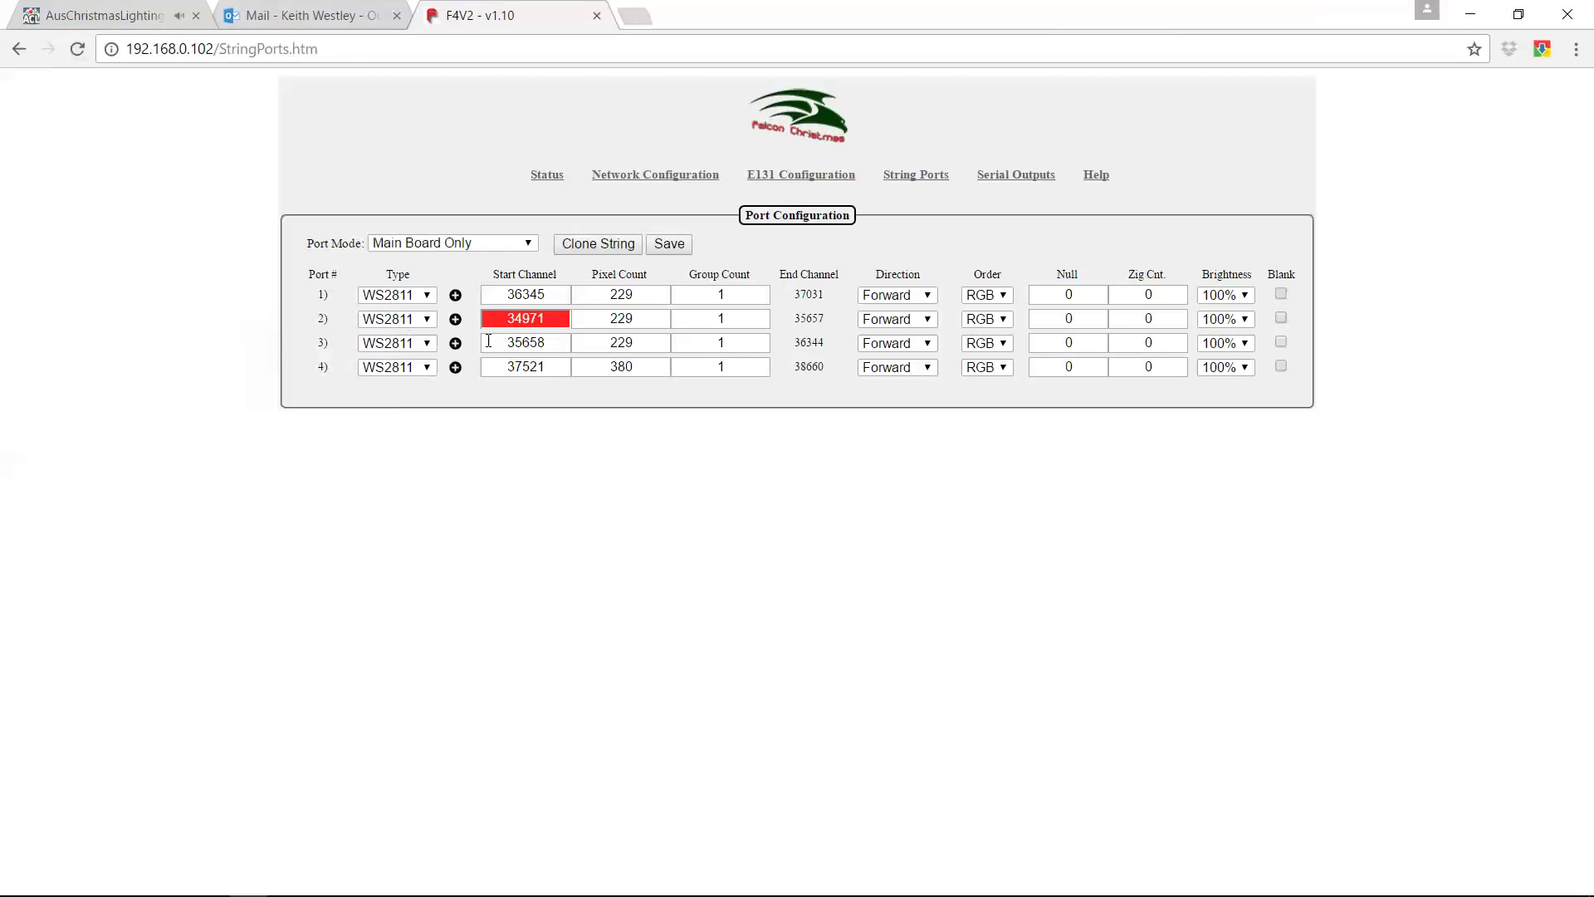
key(alt+Tab)
scroll(367, 337, down, 3)
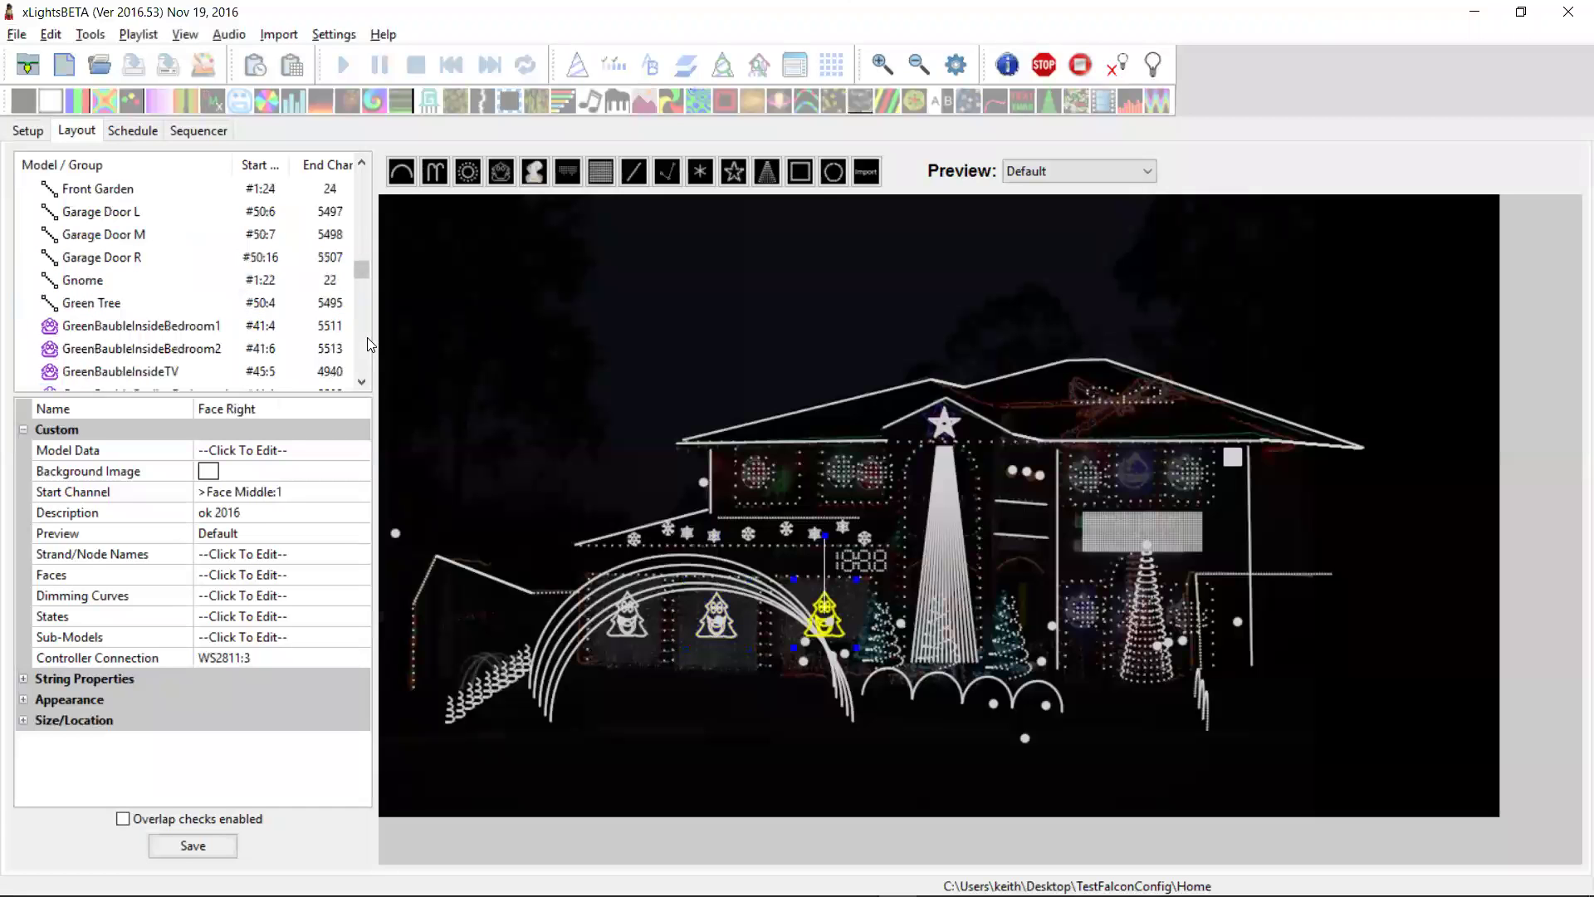
scroll(367, 337, down, 3)
scroll(367, 338, down, 3)
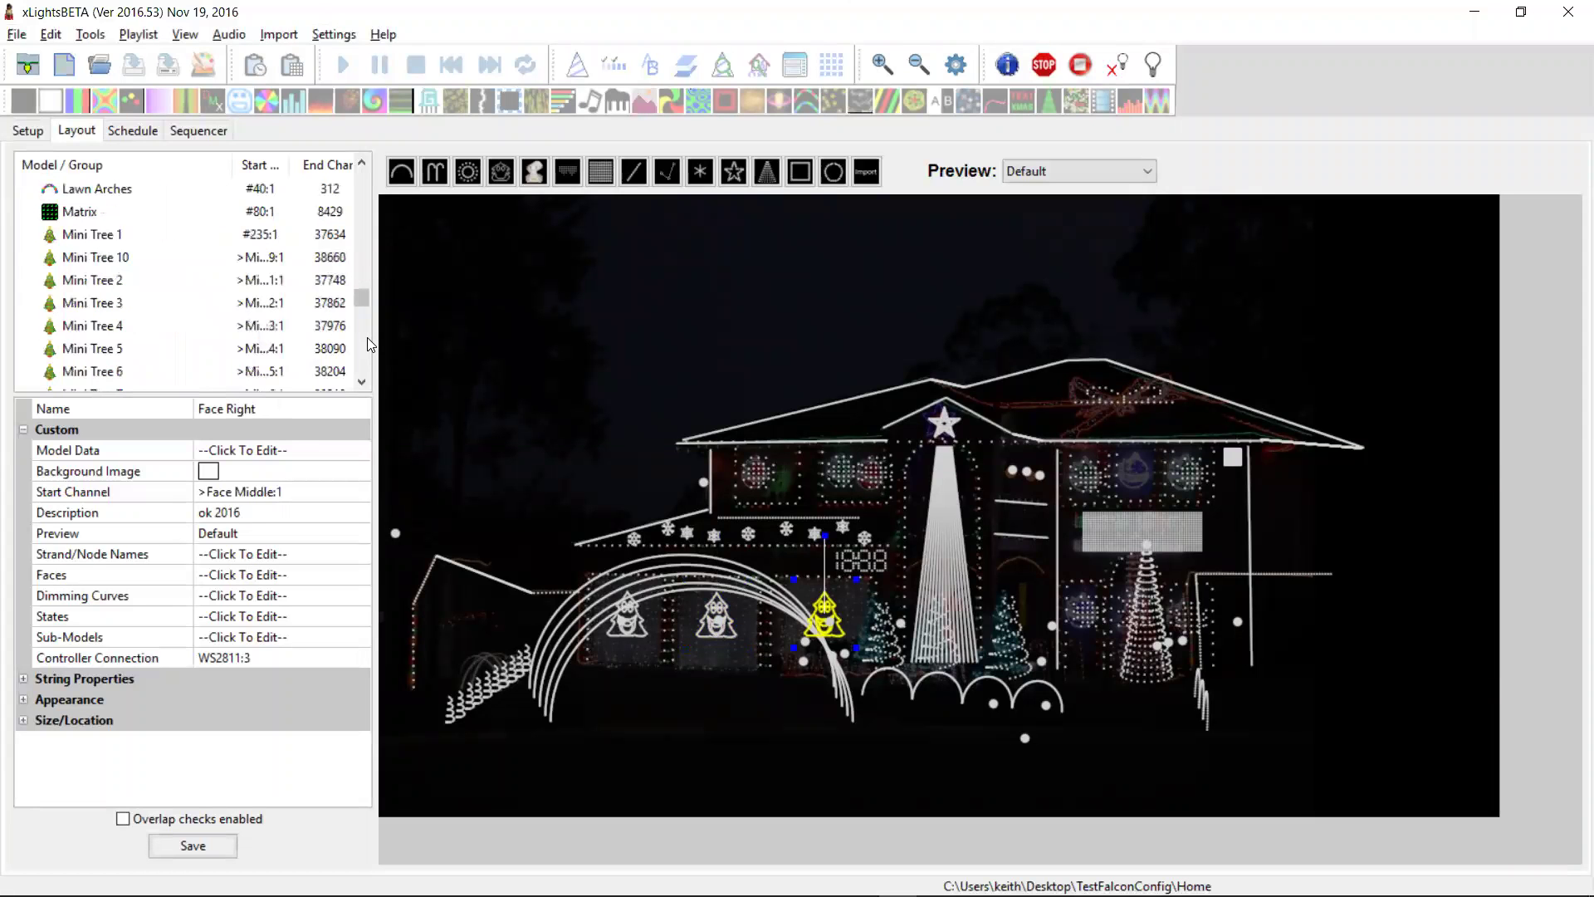
click(284, 236)
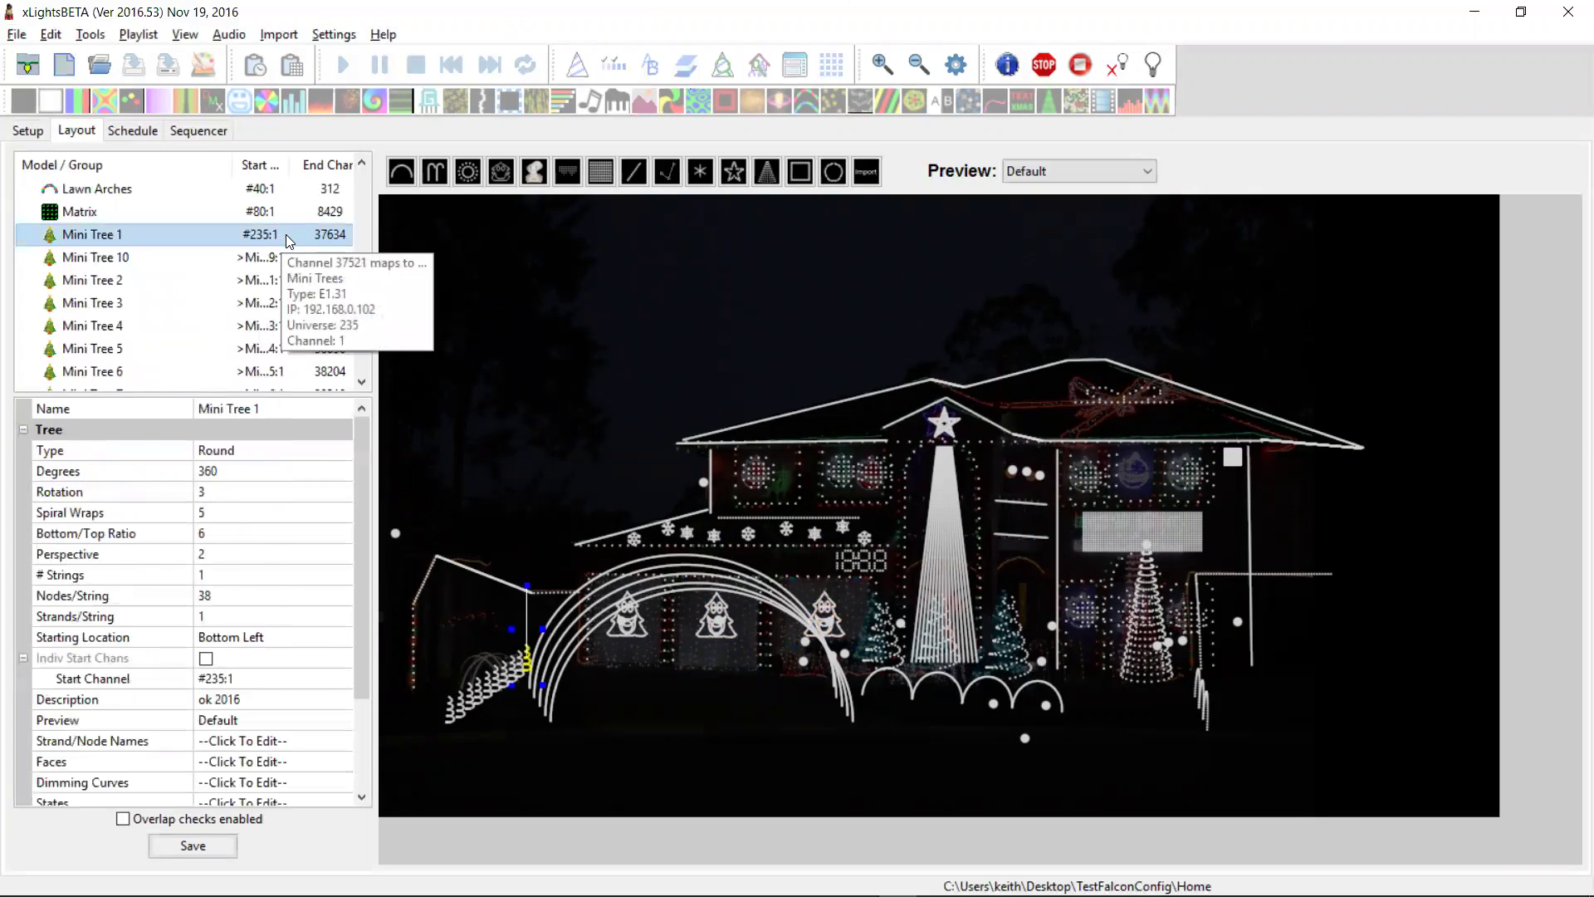
key(alt+Tab)
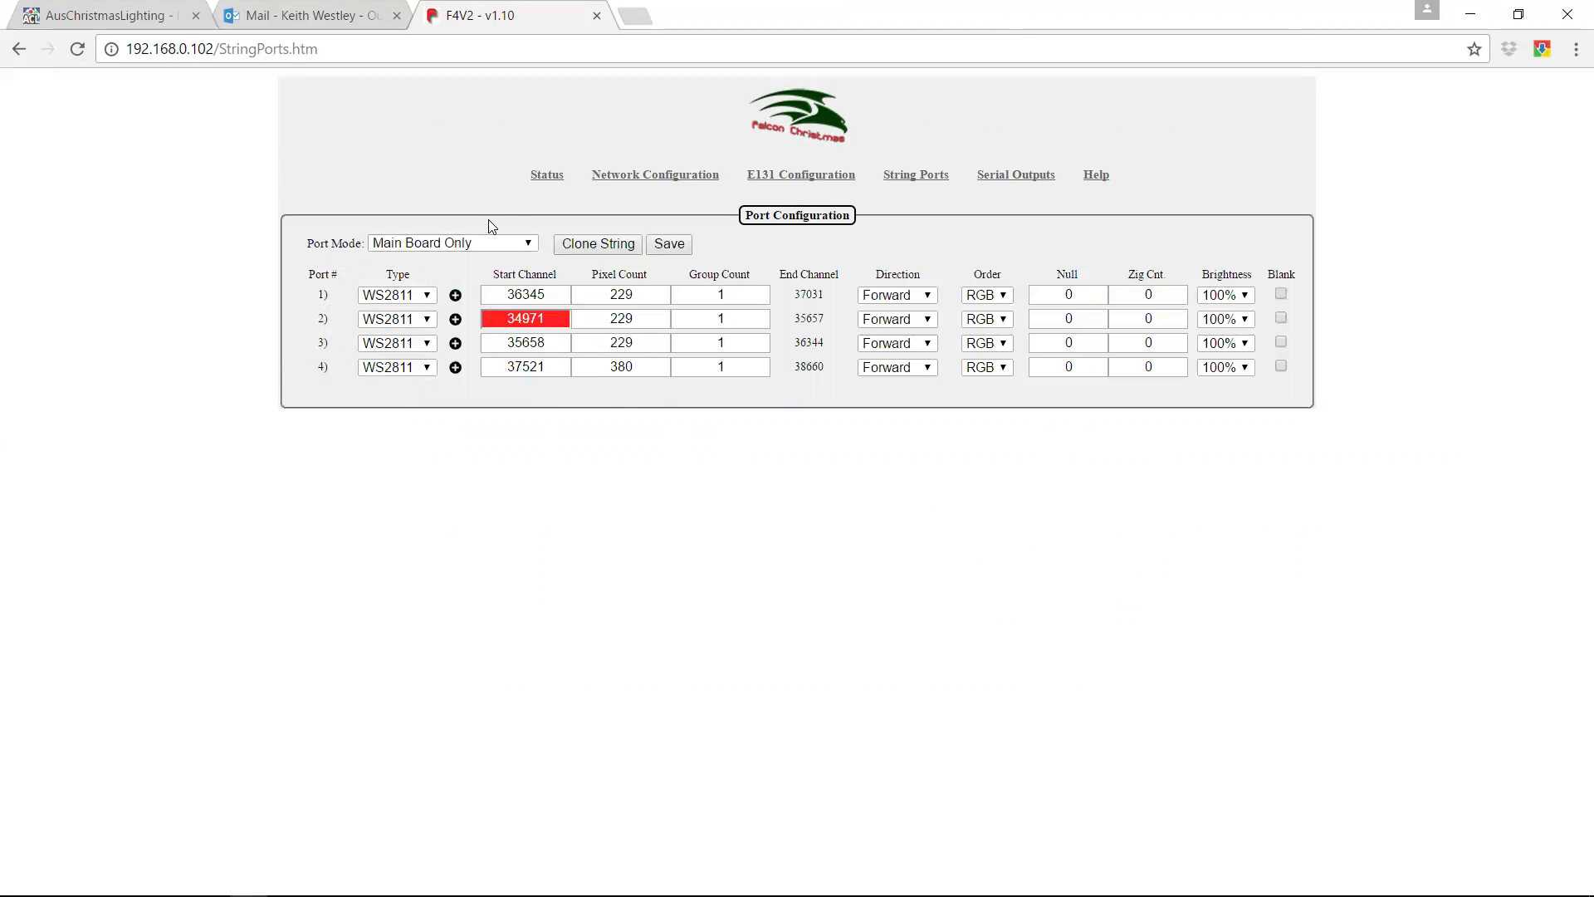
Step: Confirm the first E1.31 universe starts at channel 34971, then return to String Ports
click(782, 176)
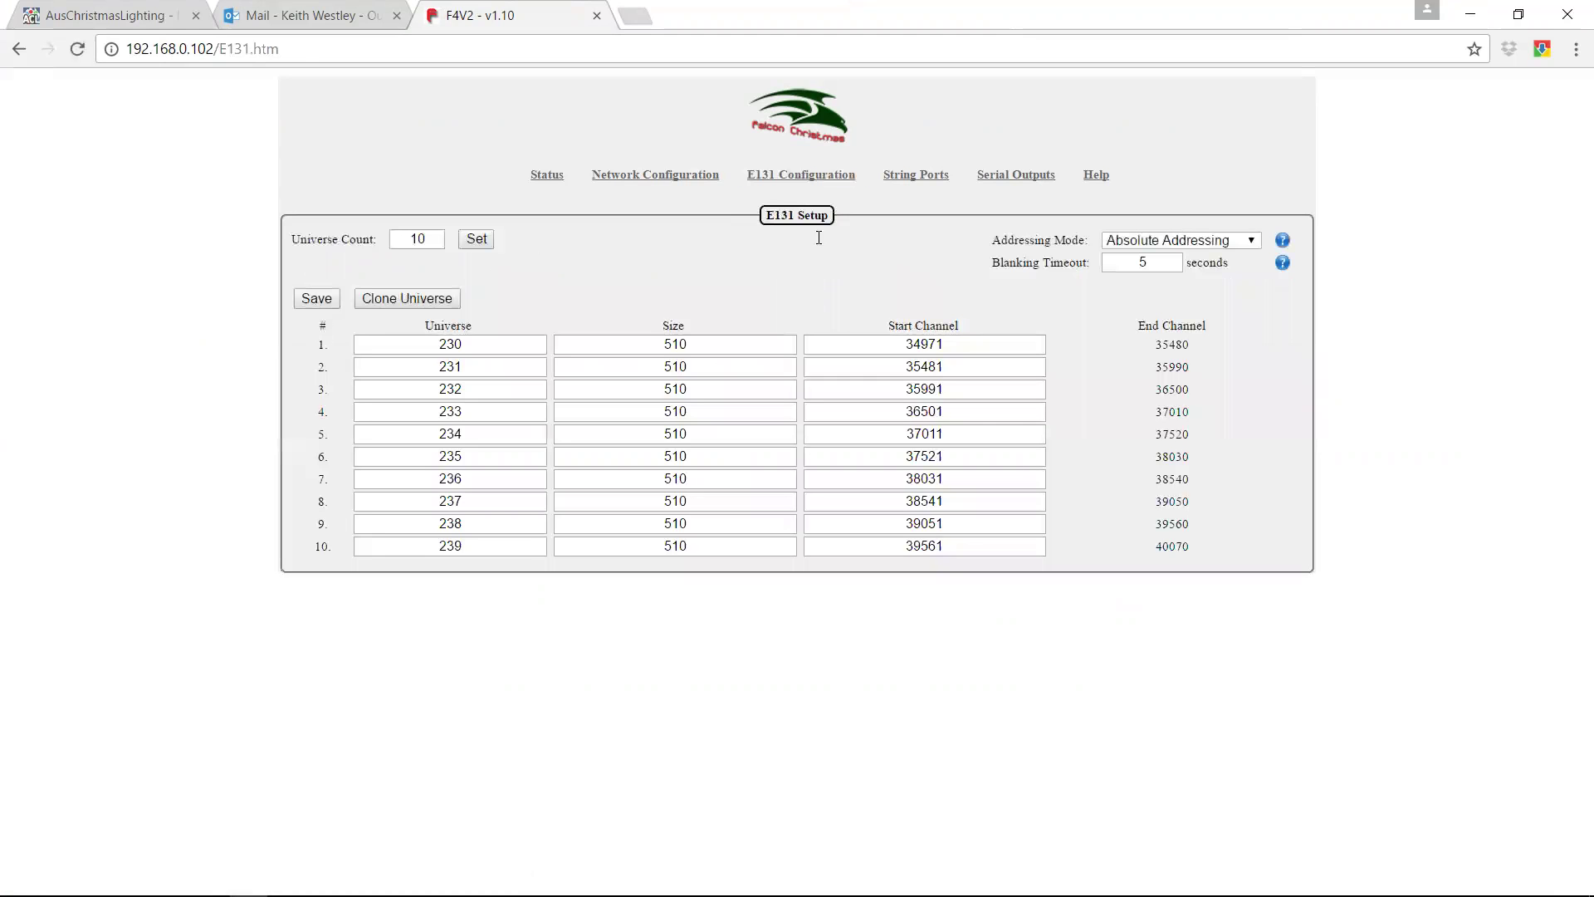
click(910, 342)
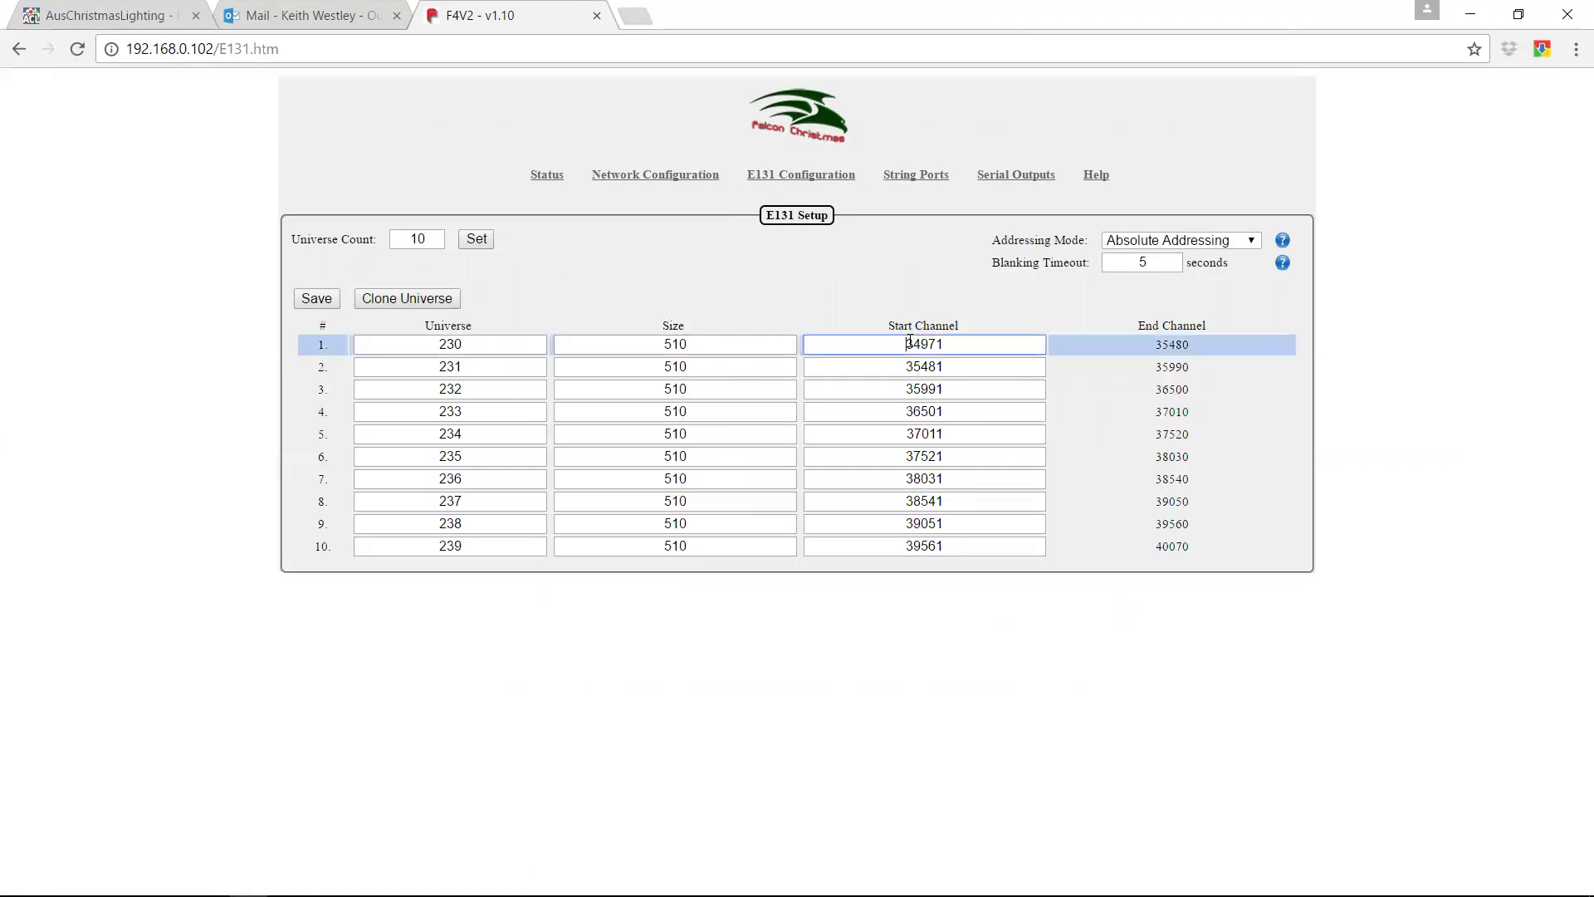
click(903, 176)
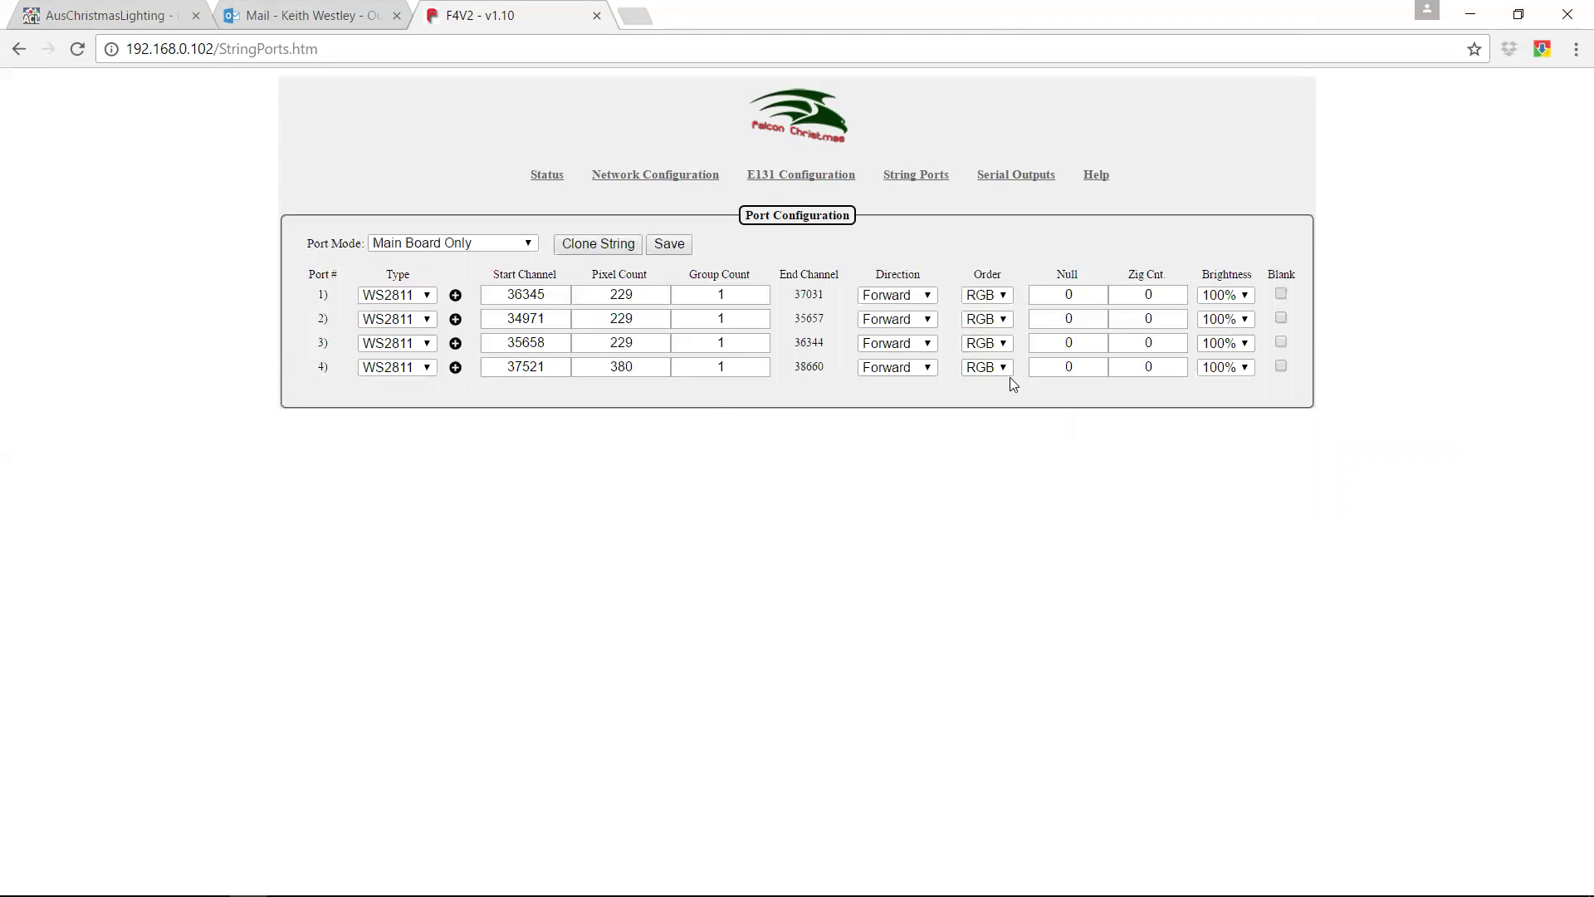
Step: Set the colour order of string ports 1, 2 and 3 to GRB
click(1002, 297)
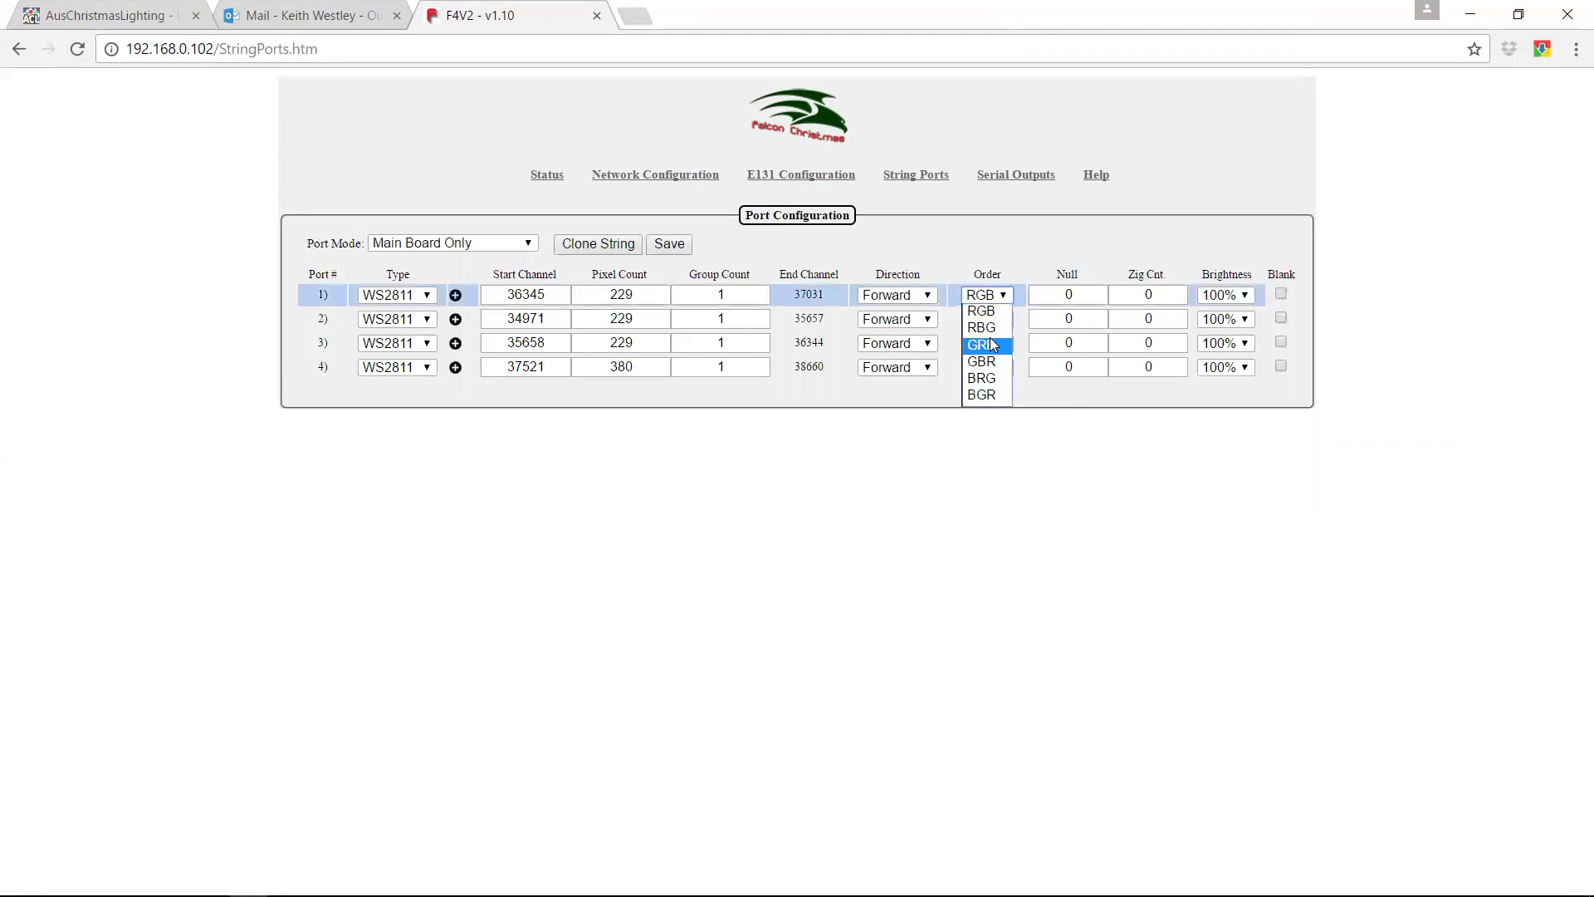
click(988, 342)
click(997, 322)
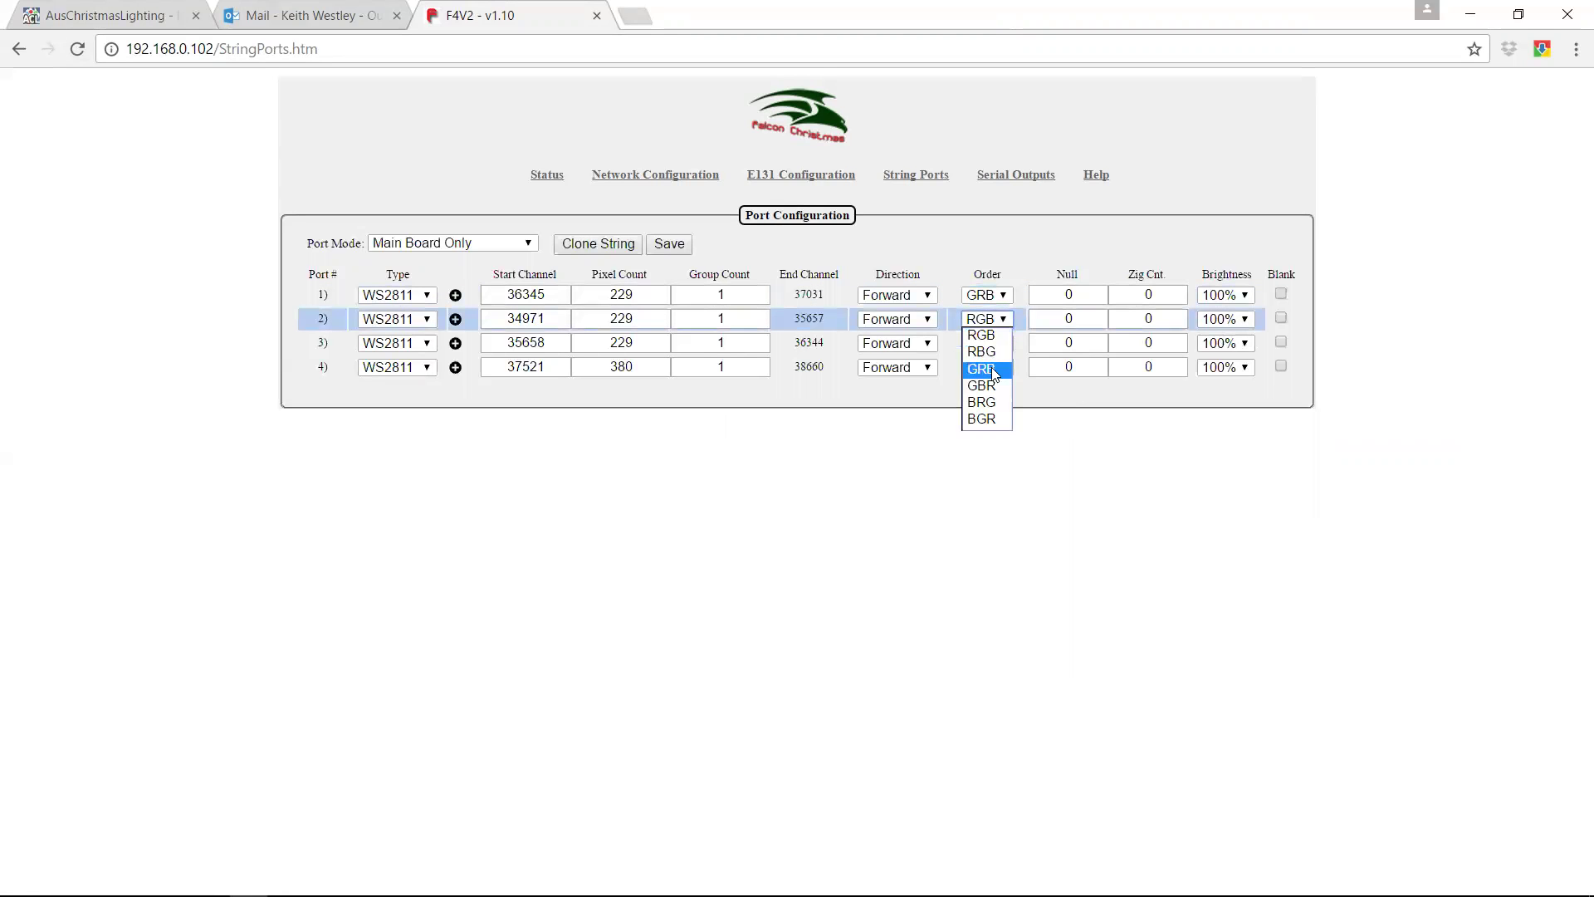
click(993, 366)
click(997, 347)
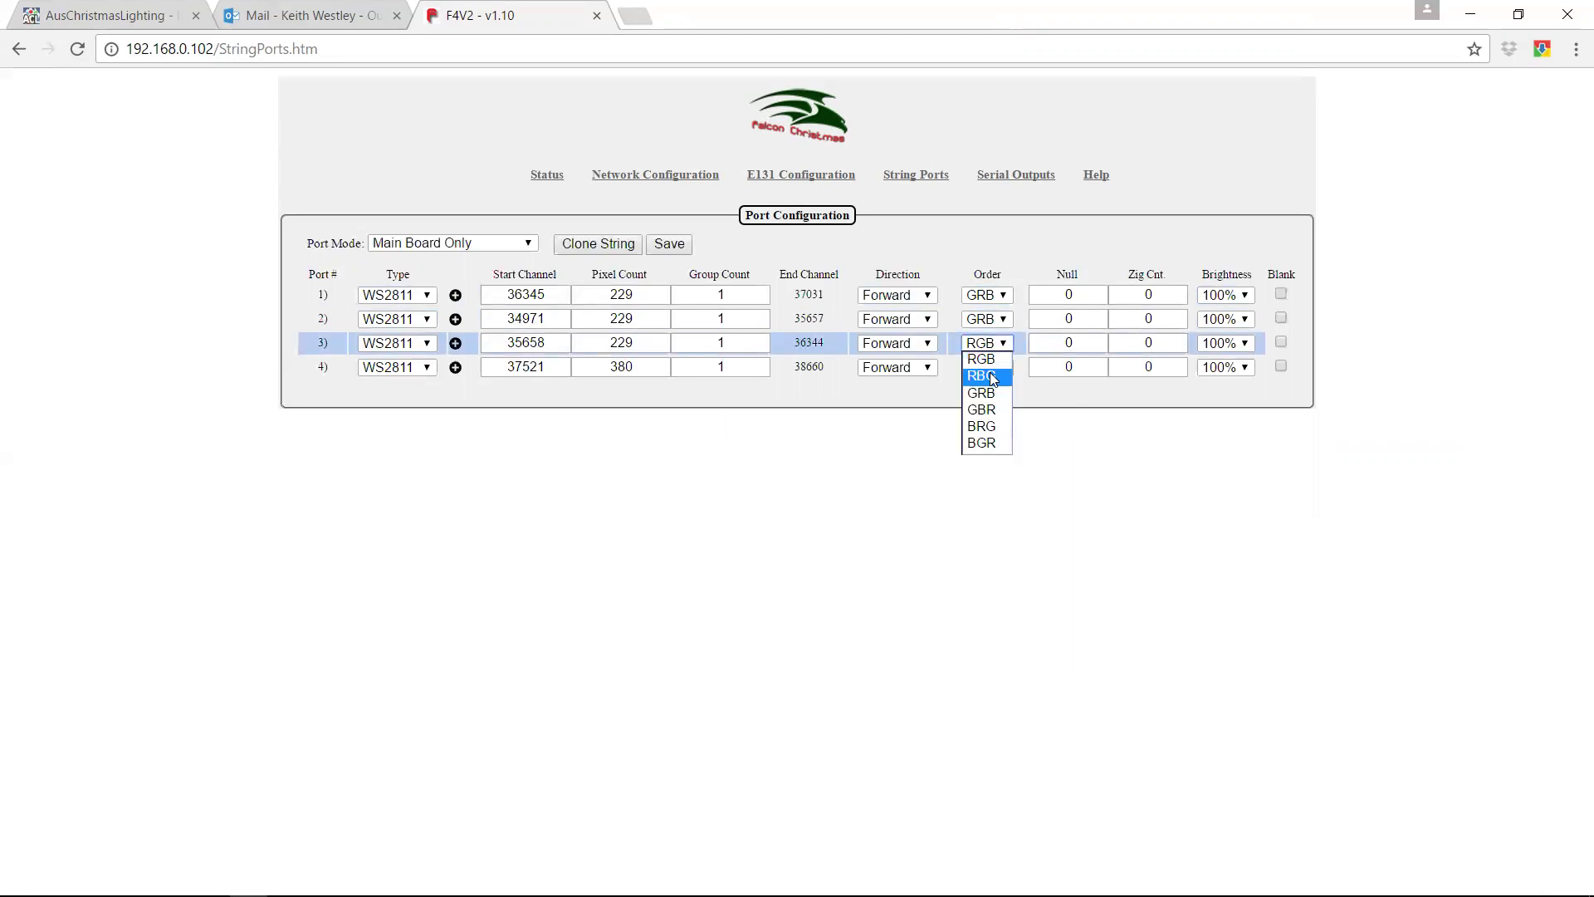
click(988, 392)
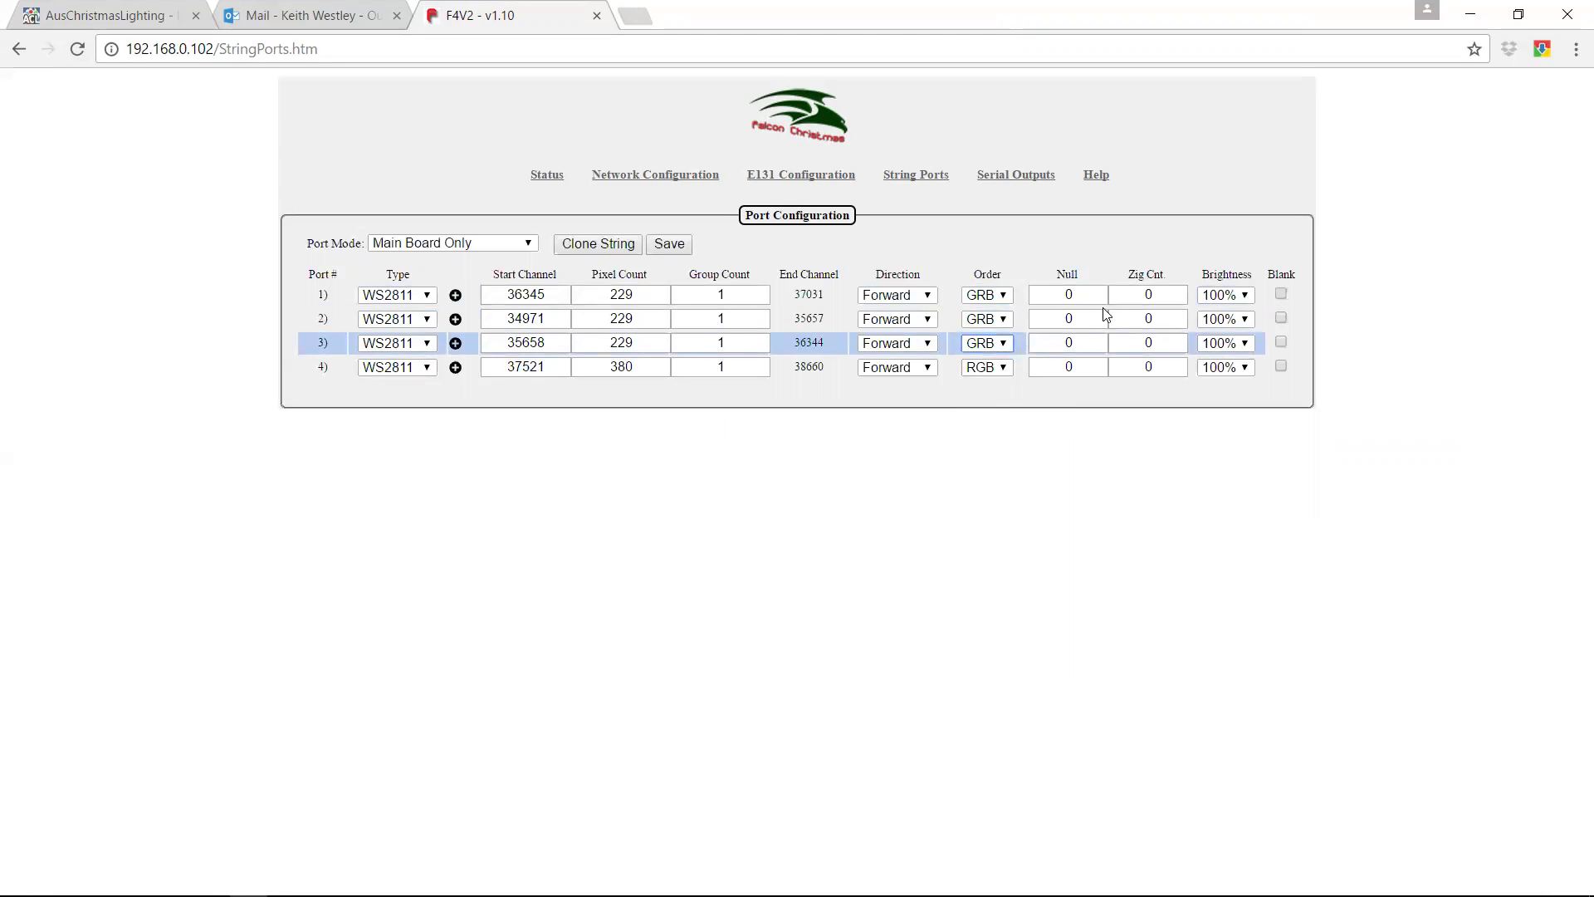
Step: Reverse port 1's direction and set its pixel count to 1, saving both changes
click(924, 297)
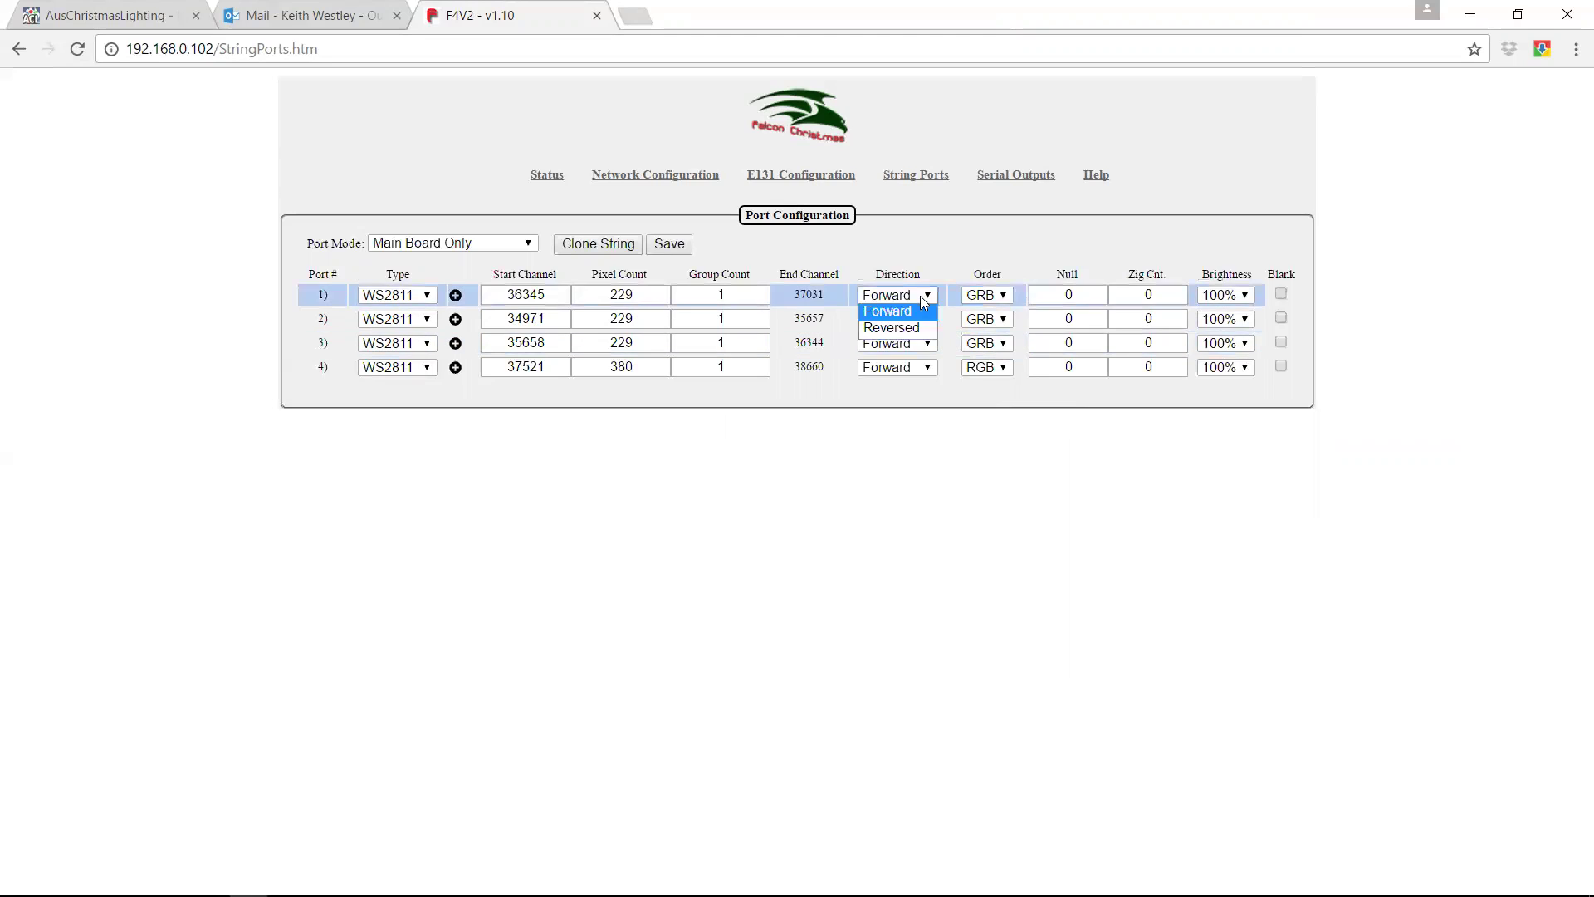
click(911, 329)
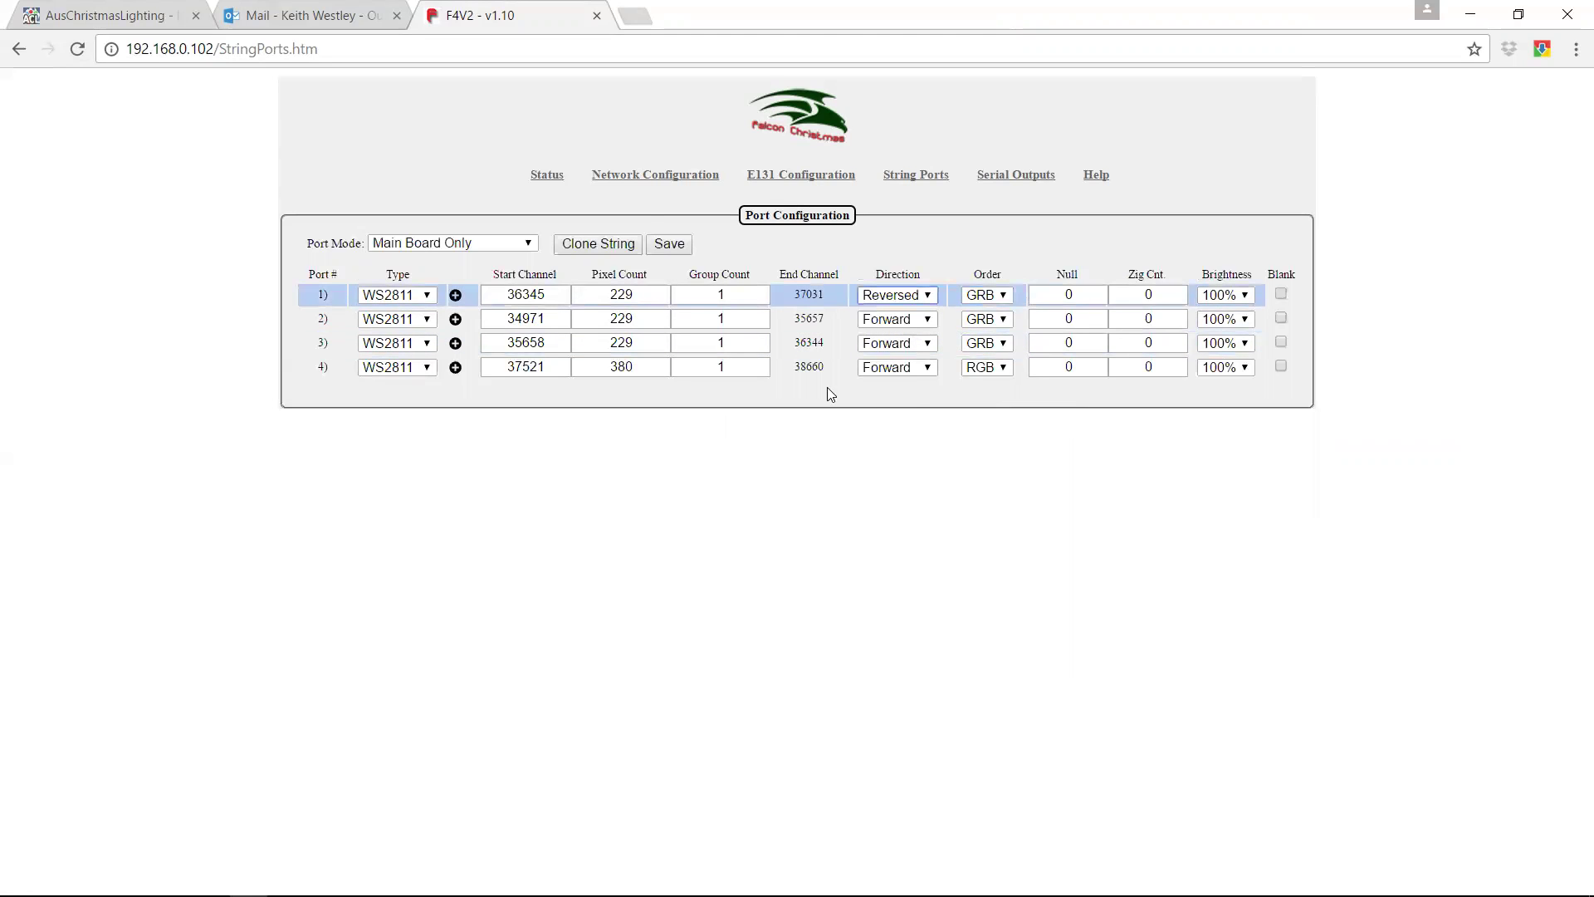
click(671, 245)
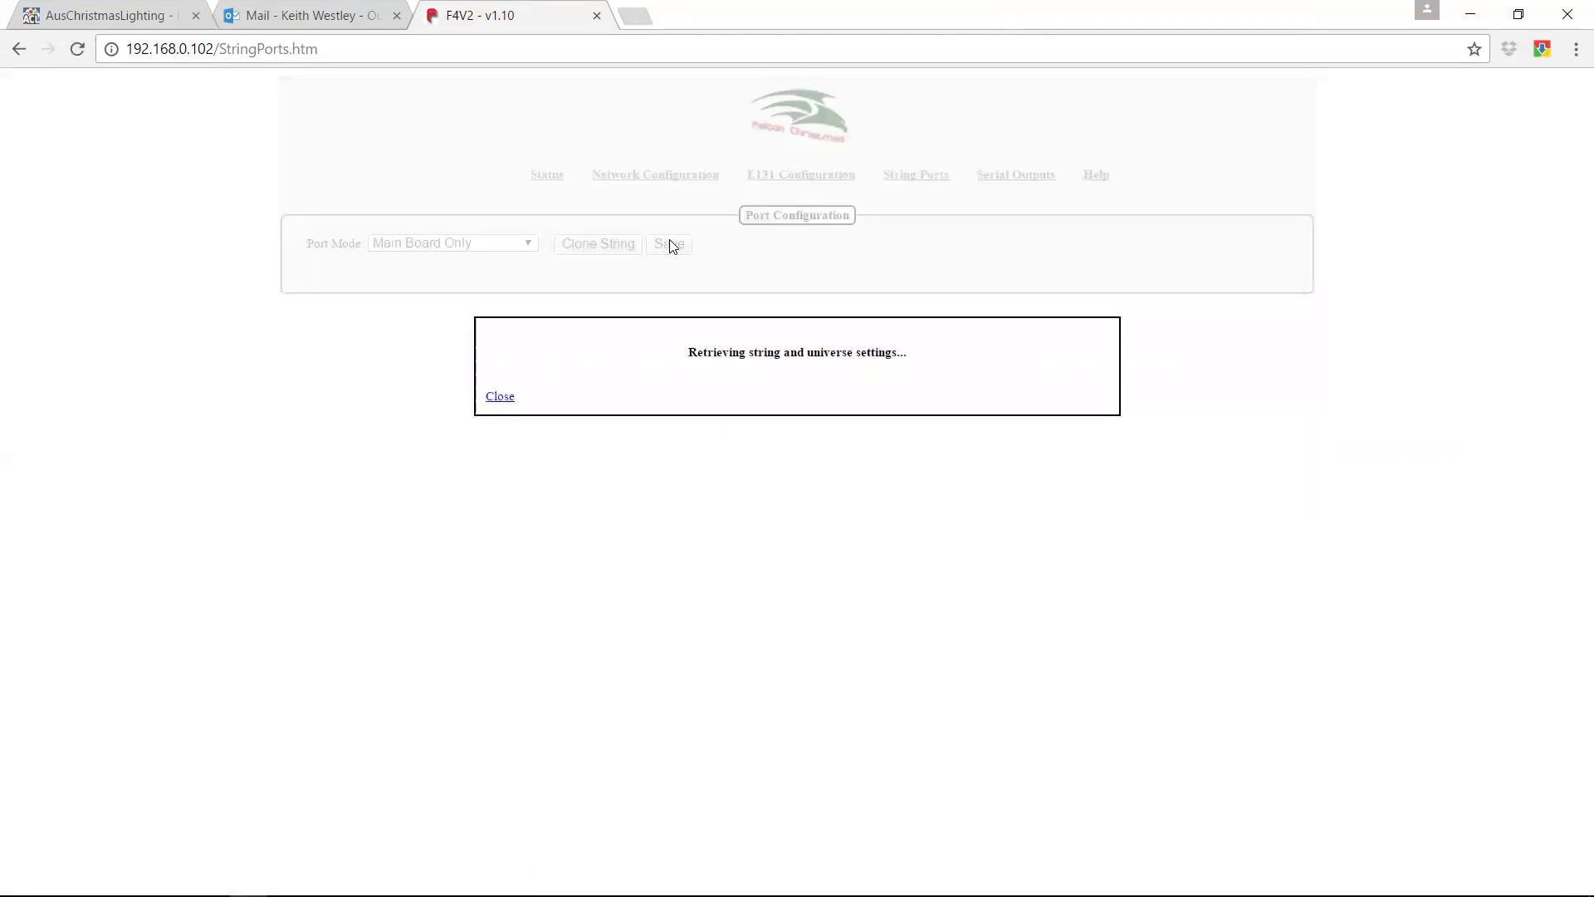
double_click(618, 294)
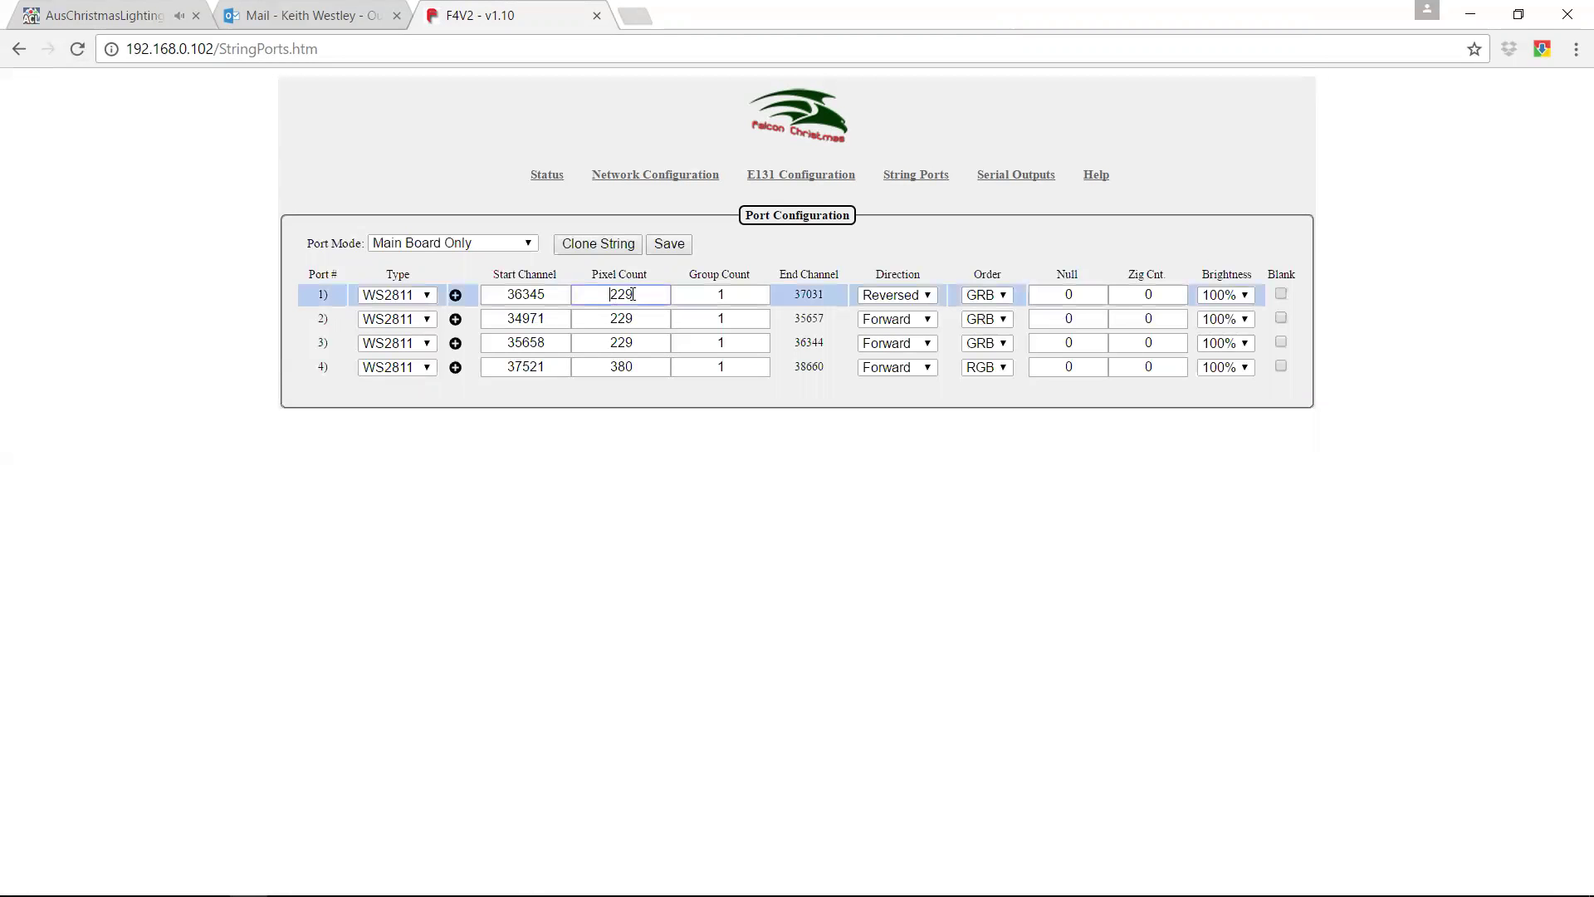
text(1)
key(Tab)
click(669, 244)
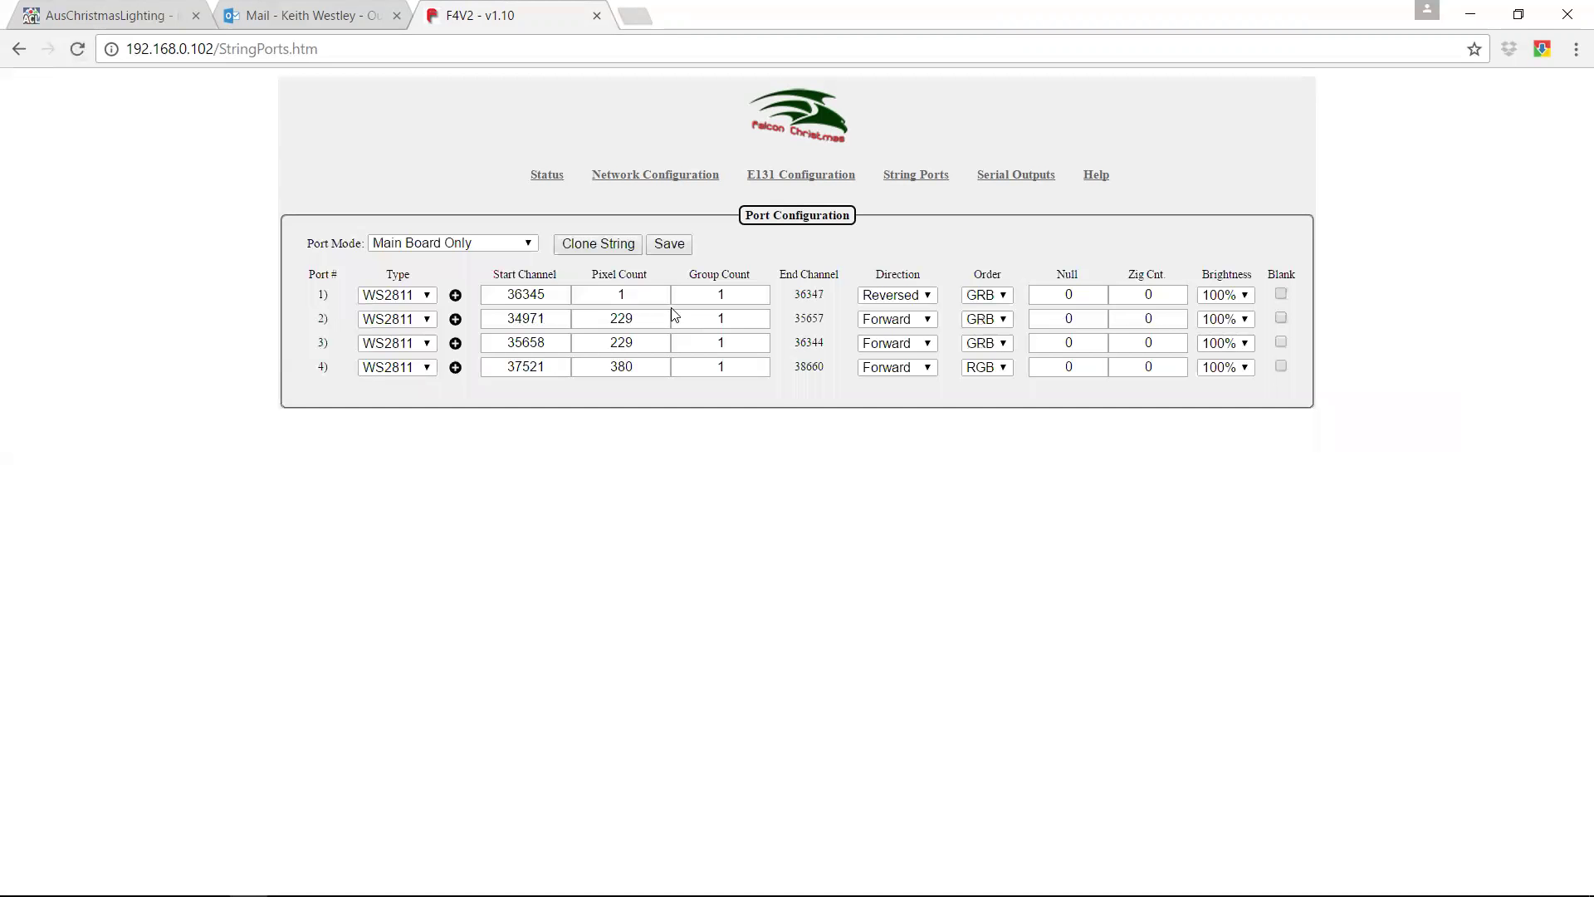
Step: Upload output 107's configuration to the Falcon controller, confirm, and return to its web page
key(alt+Tab)
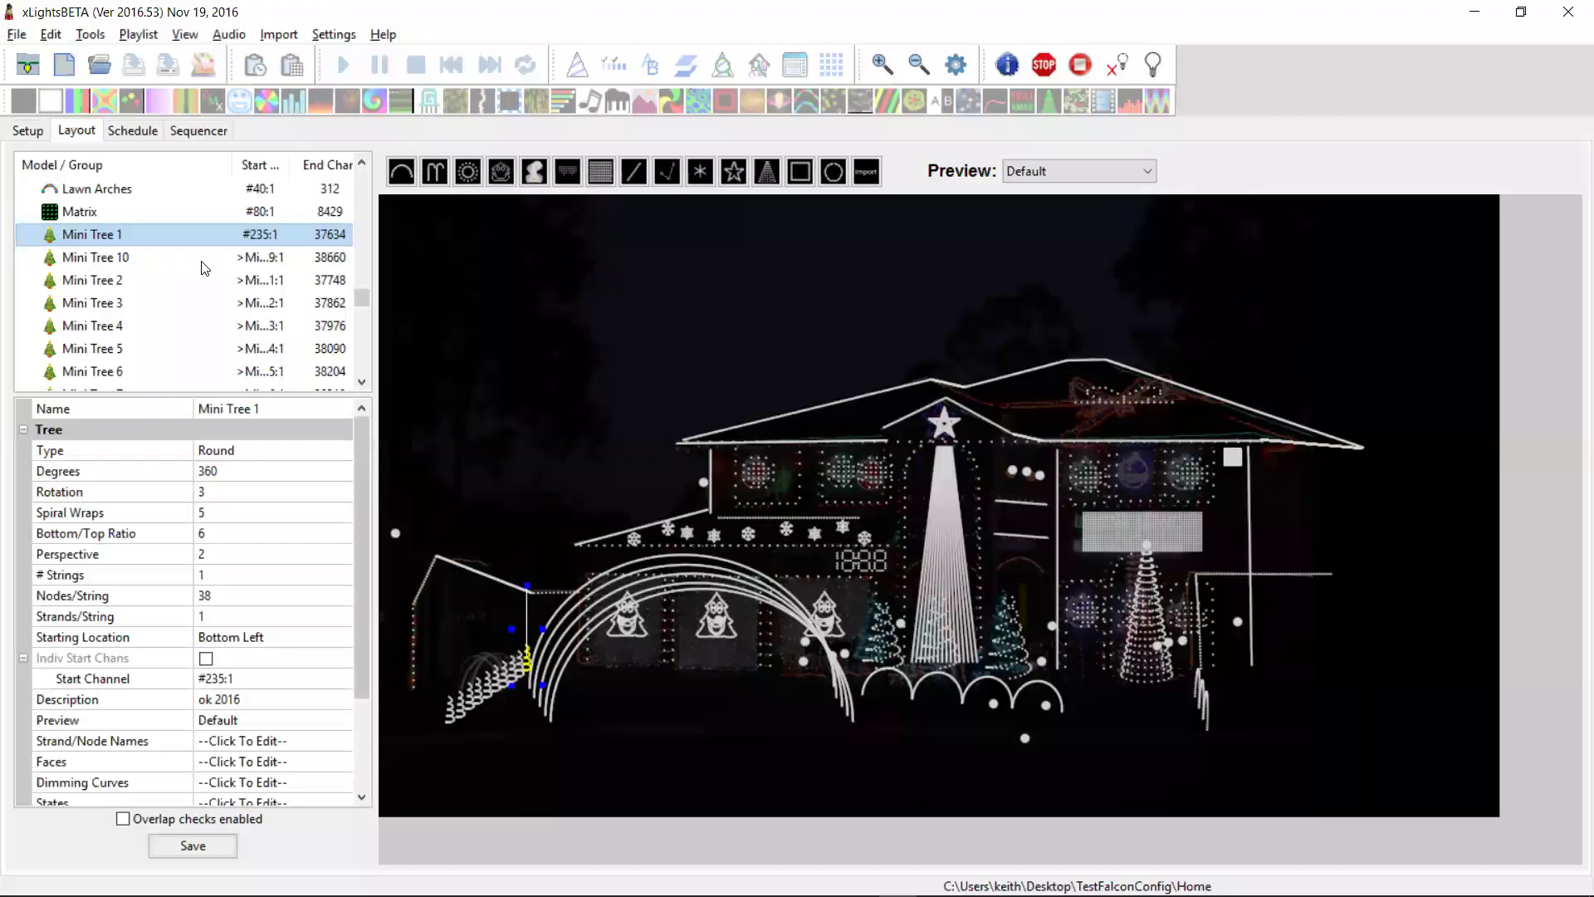
click(28, 130)
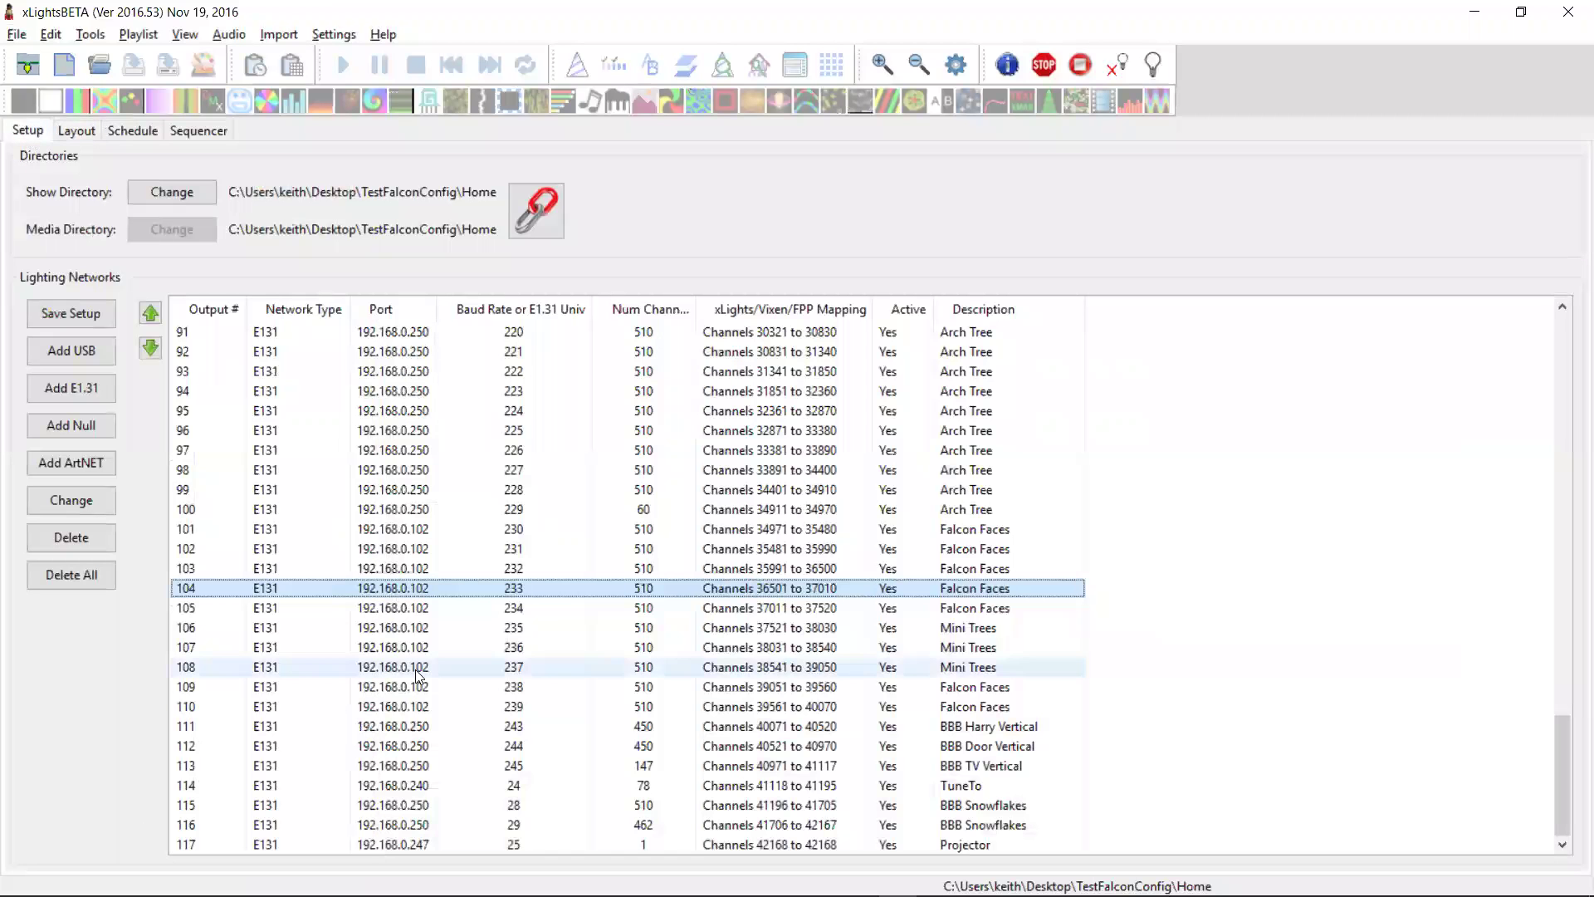
right_click(420, 647)
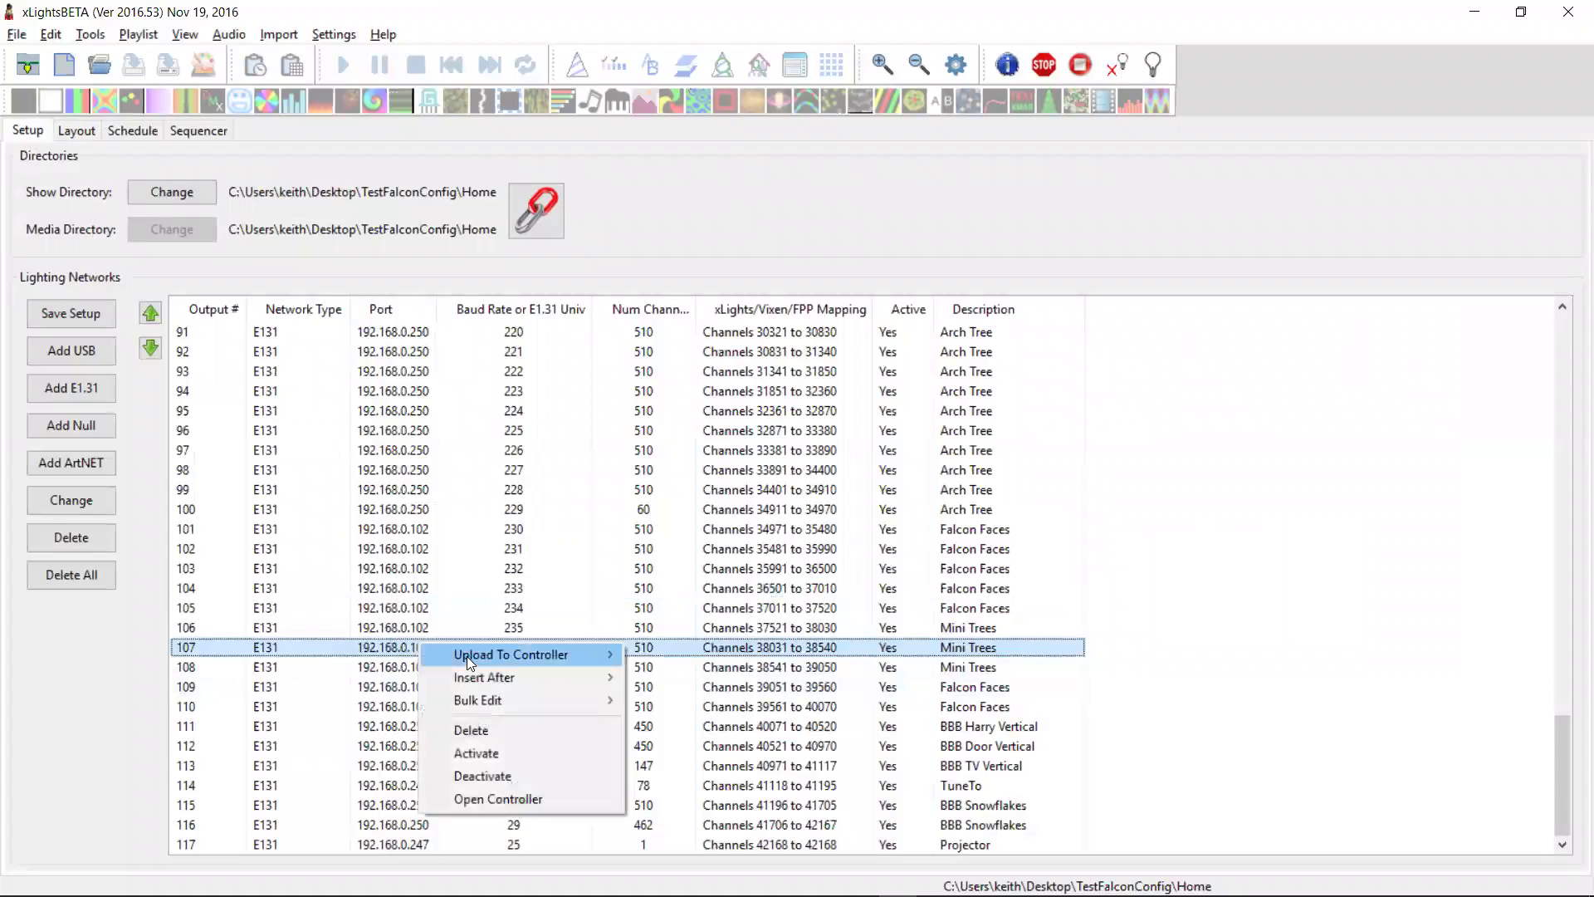
mouse_move(467, 656)
mouse_move(366, 668)
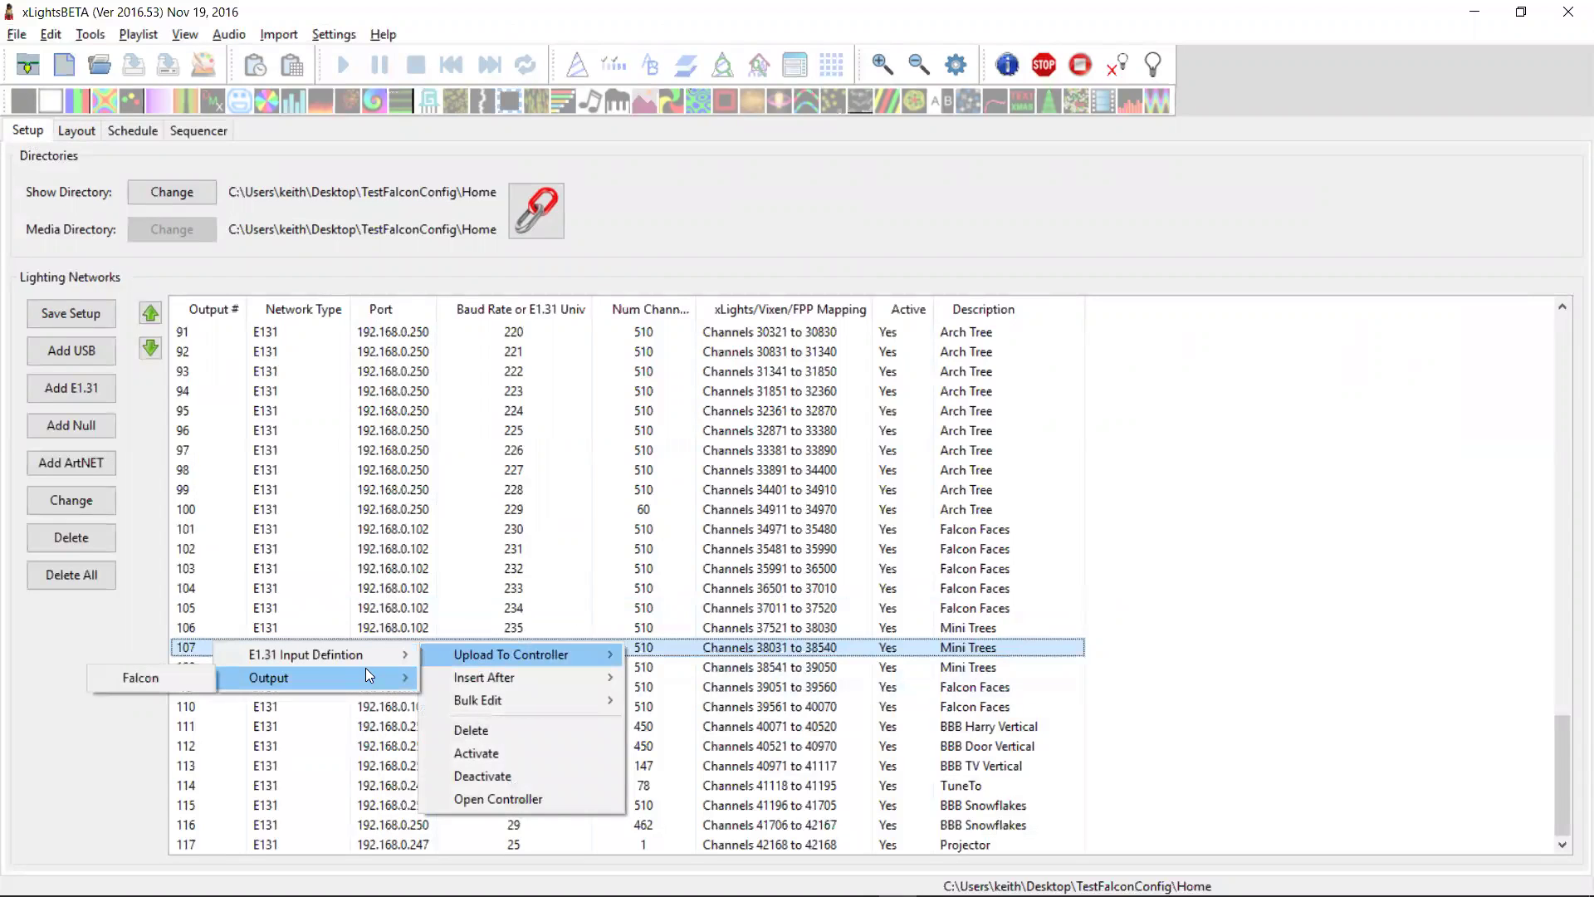
click(200, 677)
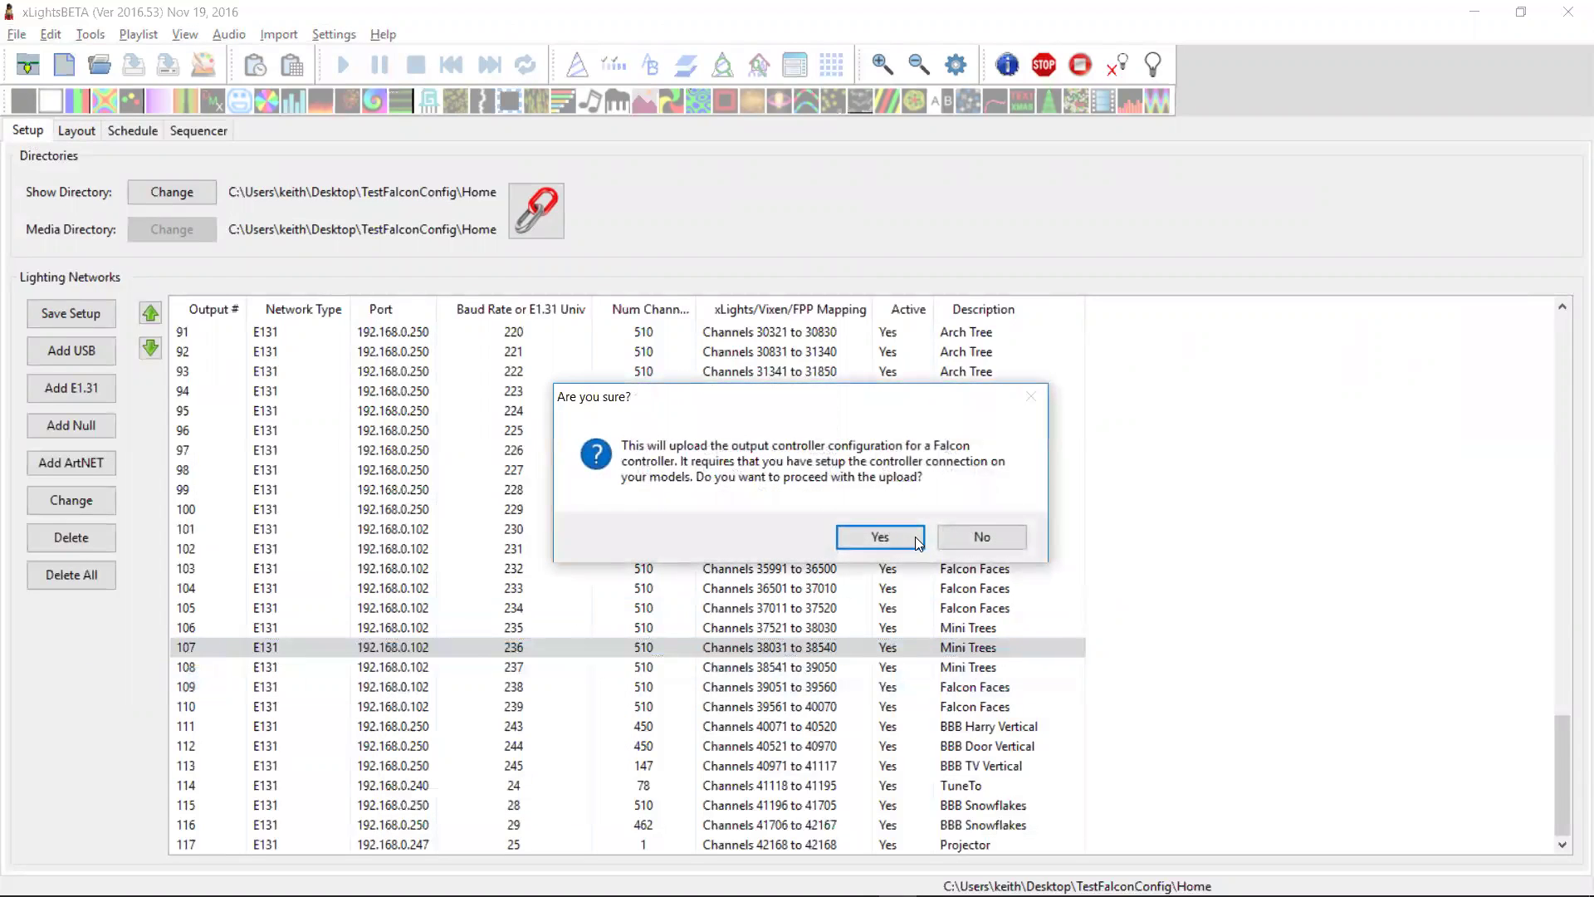
click(879, 537)
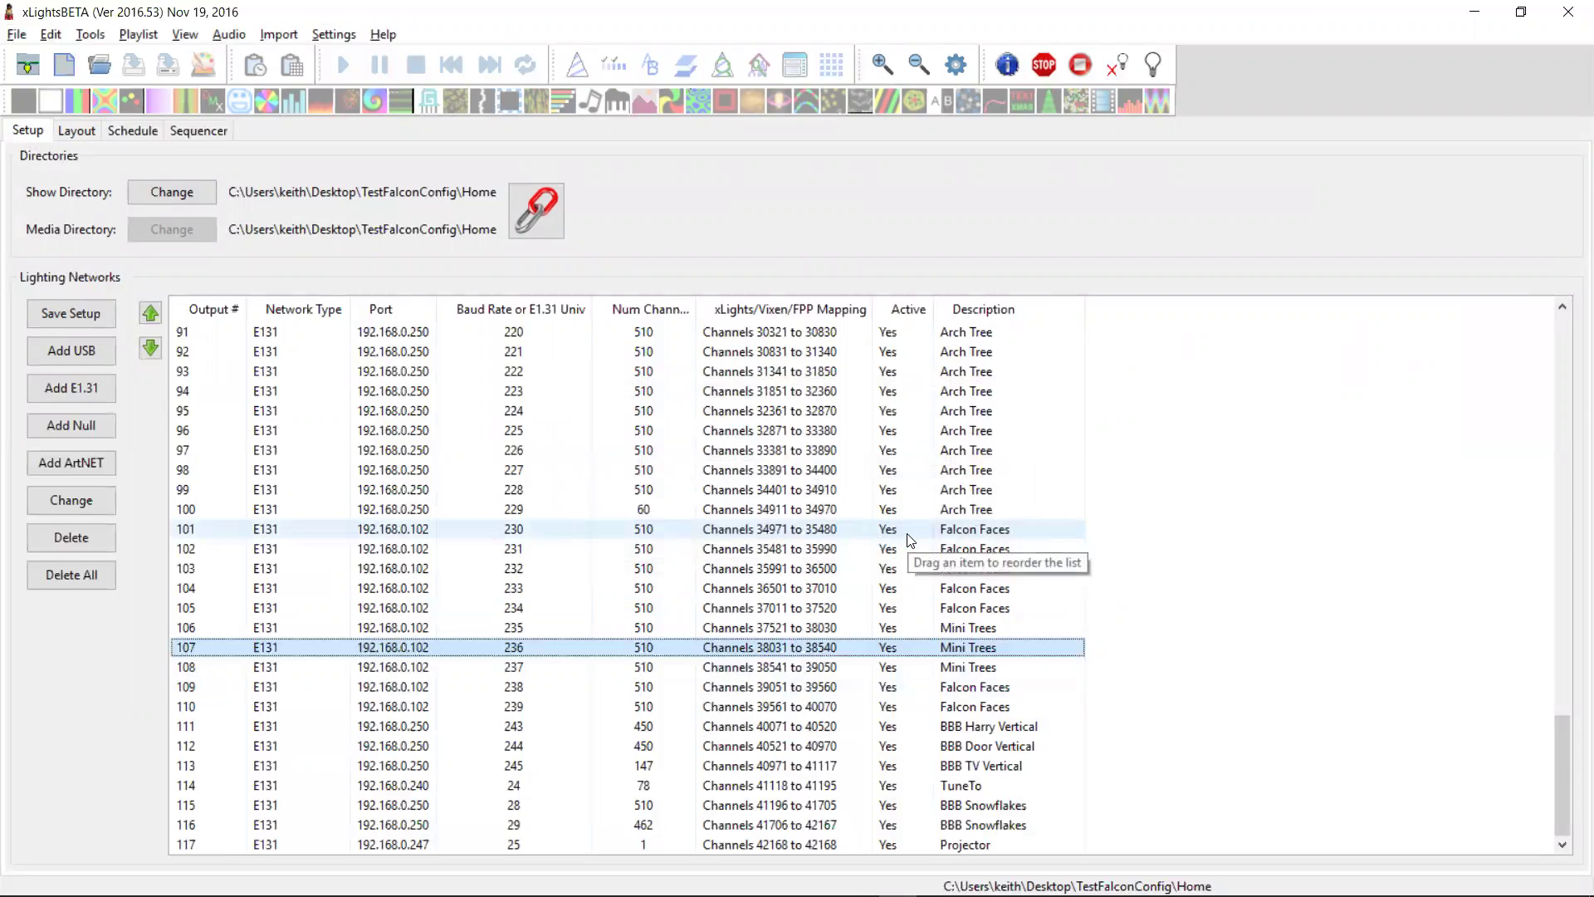
key(alt+Tab)
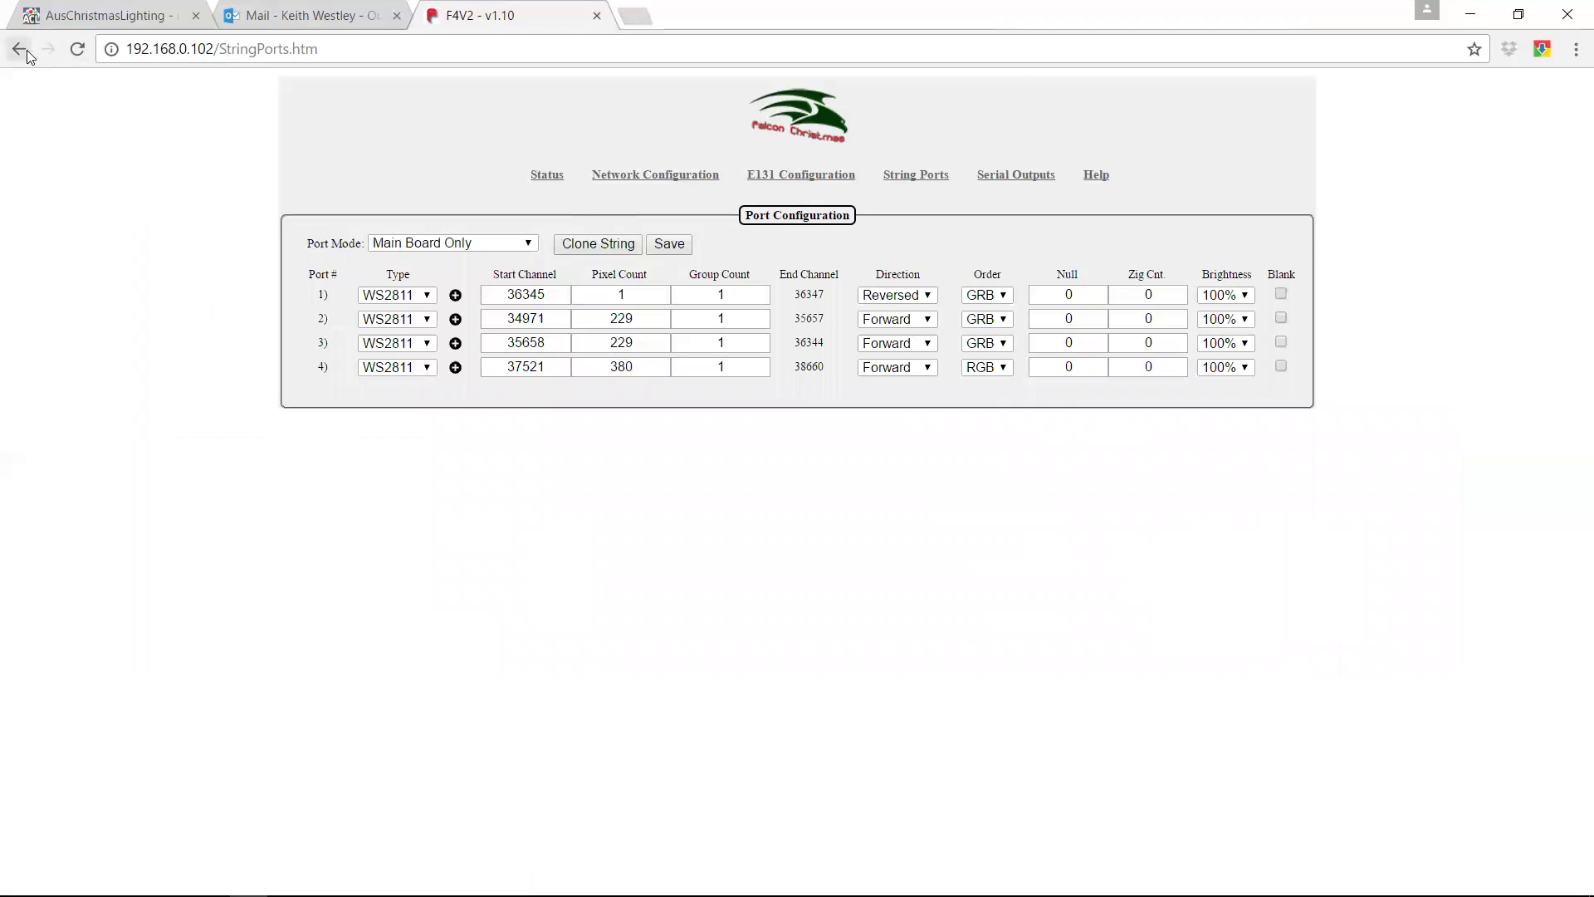
Step: Reload the String Ports page for fresh settings, dismissing the form resubmission prompt
click(77, 49)
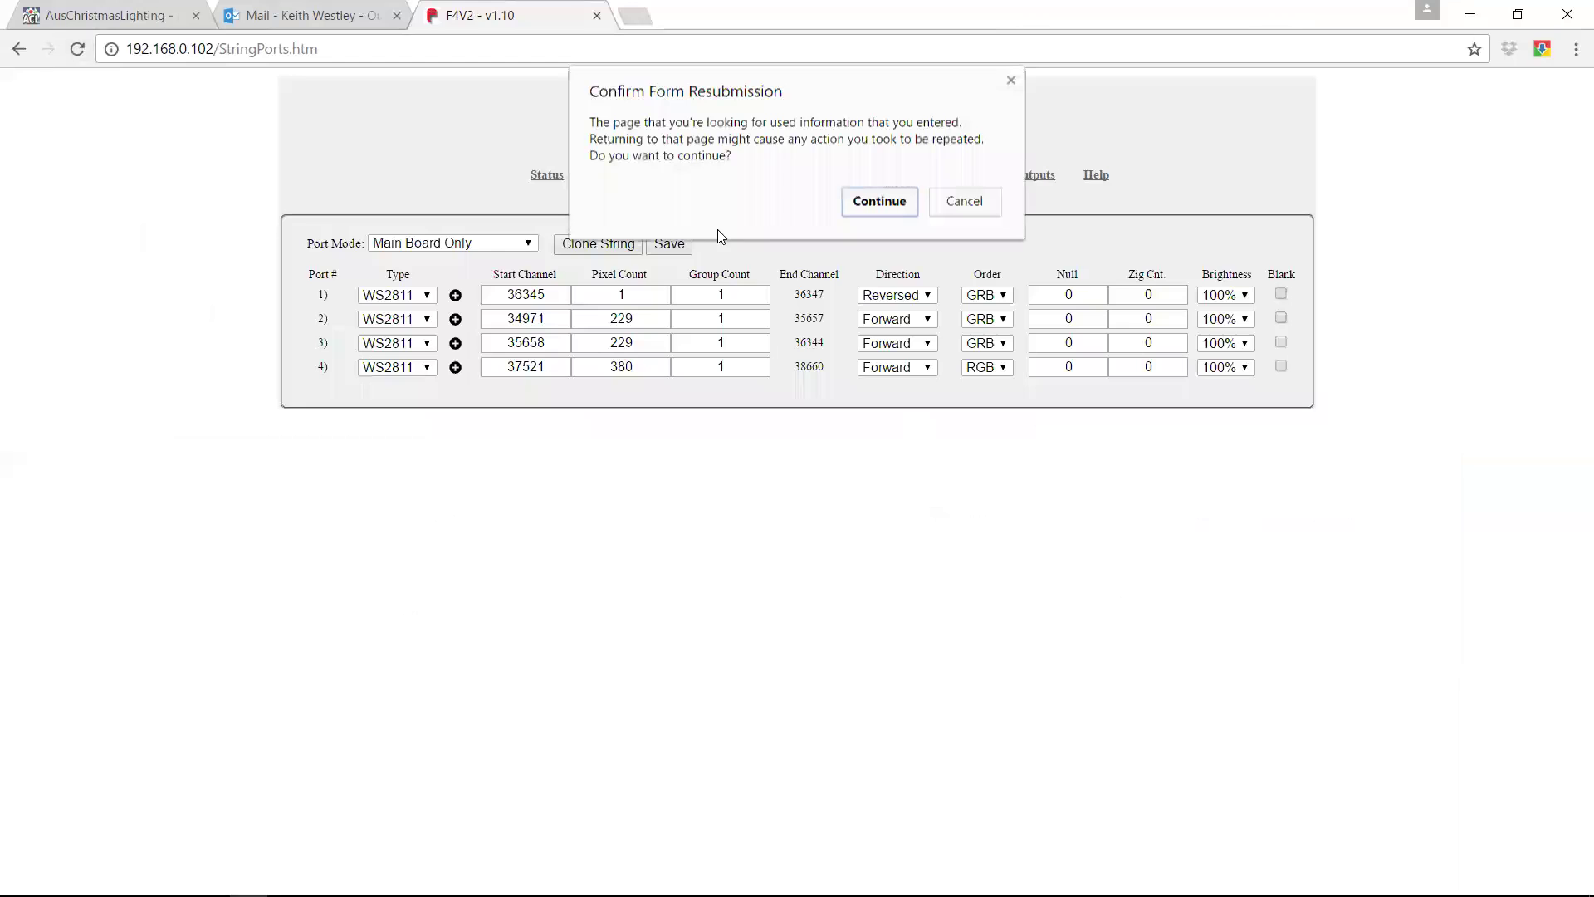
click(959, 203)
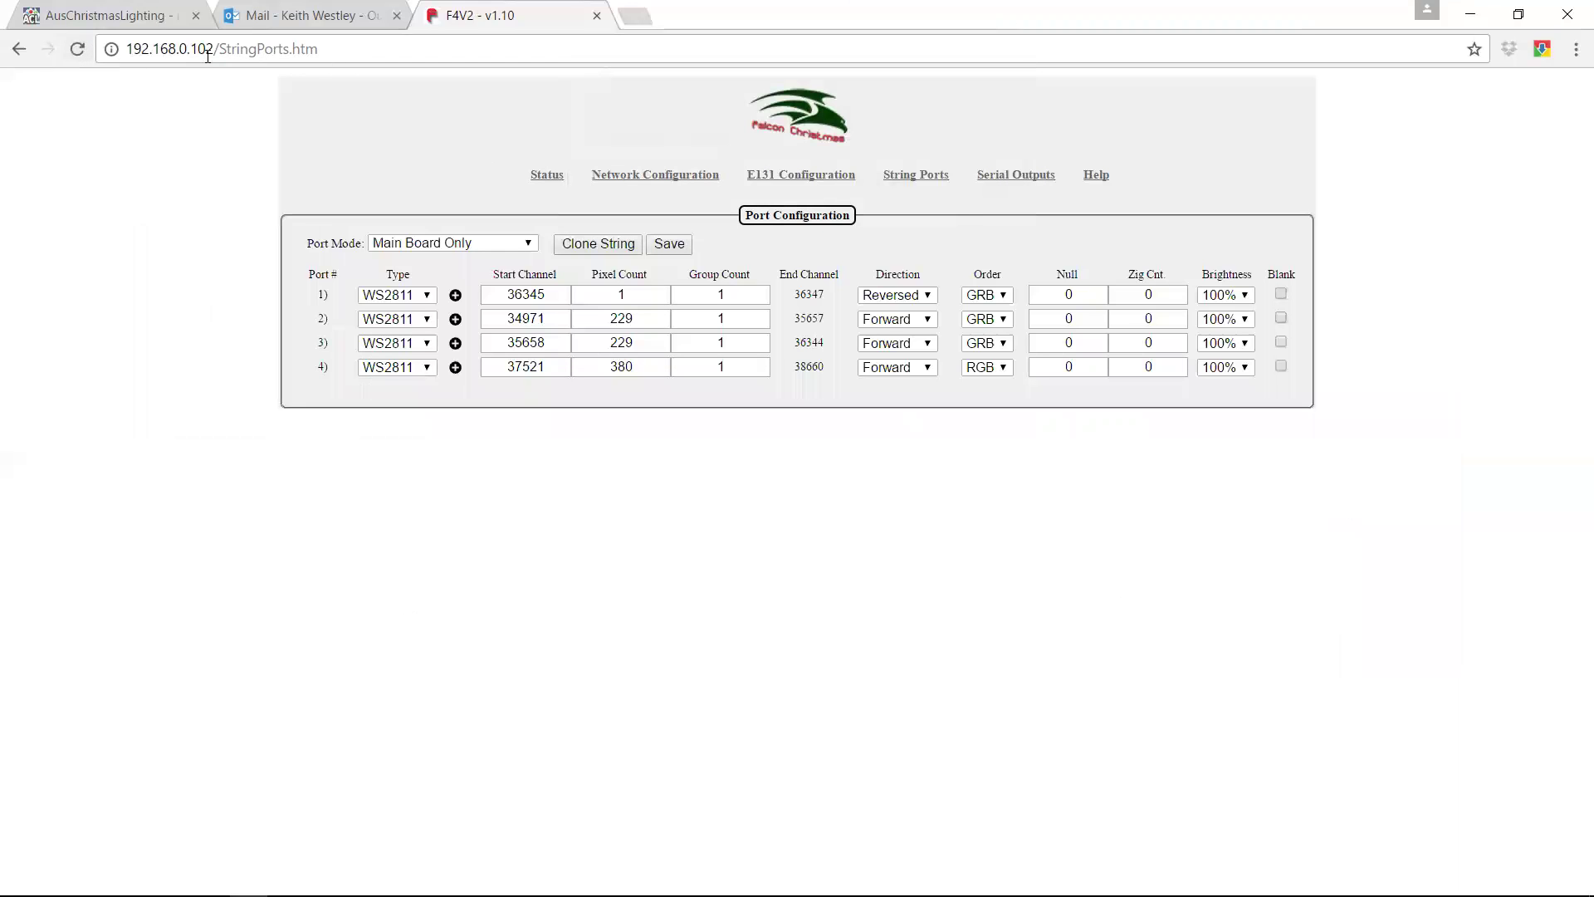
click(355, 52)
key(Return)
Step: Visit Serial Outputs, then return to String Ports showing port 1 at 229 pixels, Reversed, GRB
click(1048, 177)
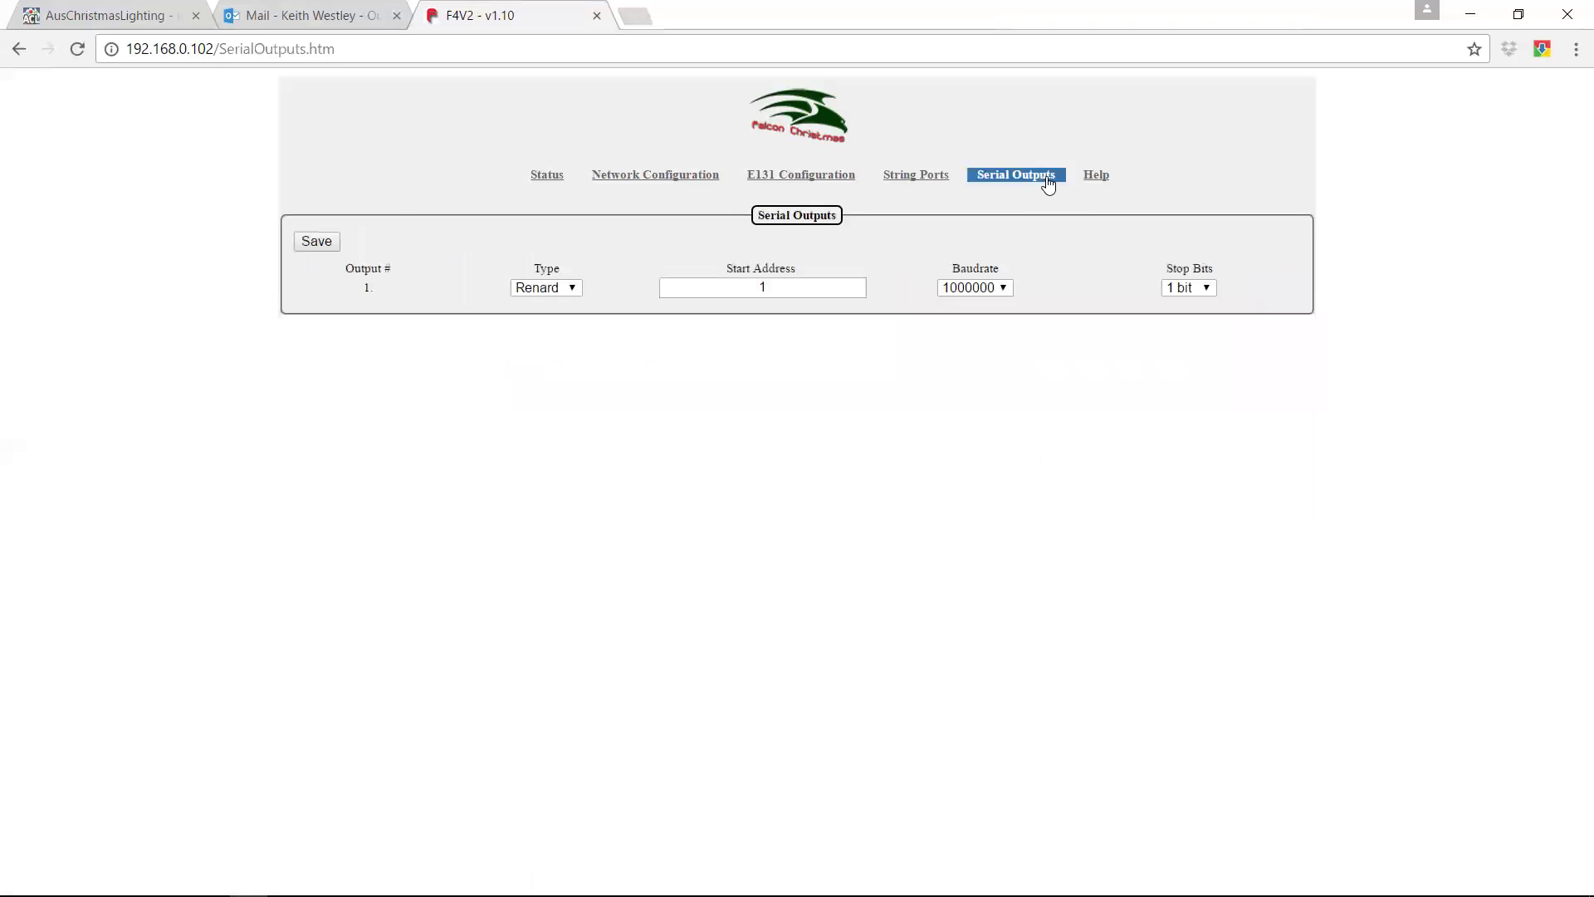
click(913, 178)
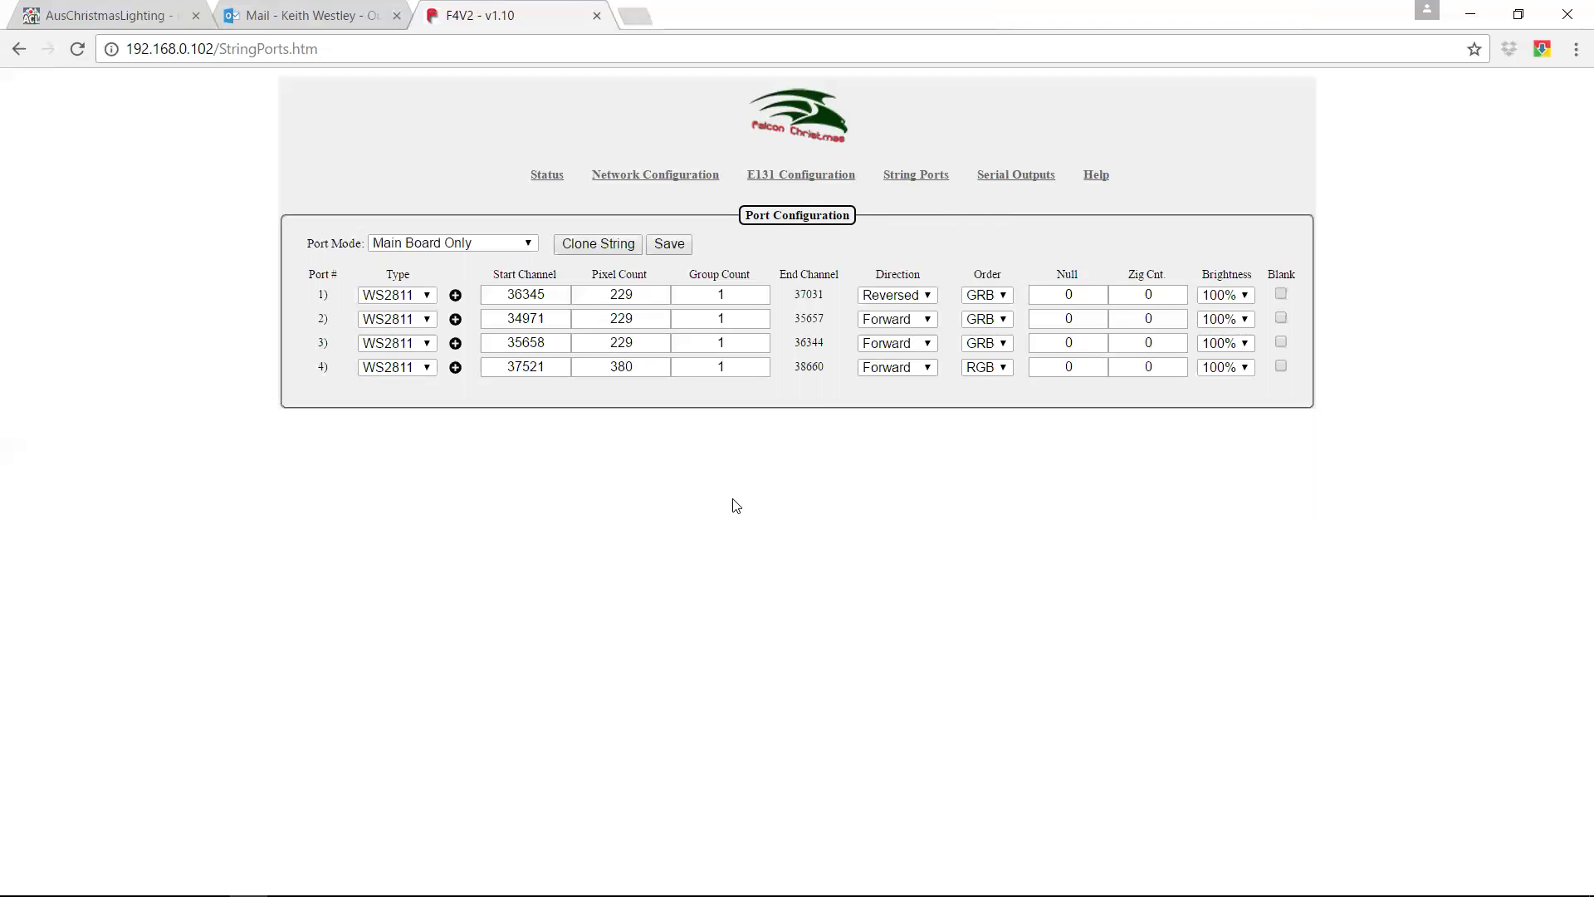
Step: Add a virtual string under port 1 and split the pixels into 200 and 29
click(455, 295)
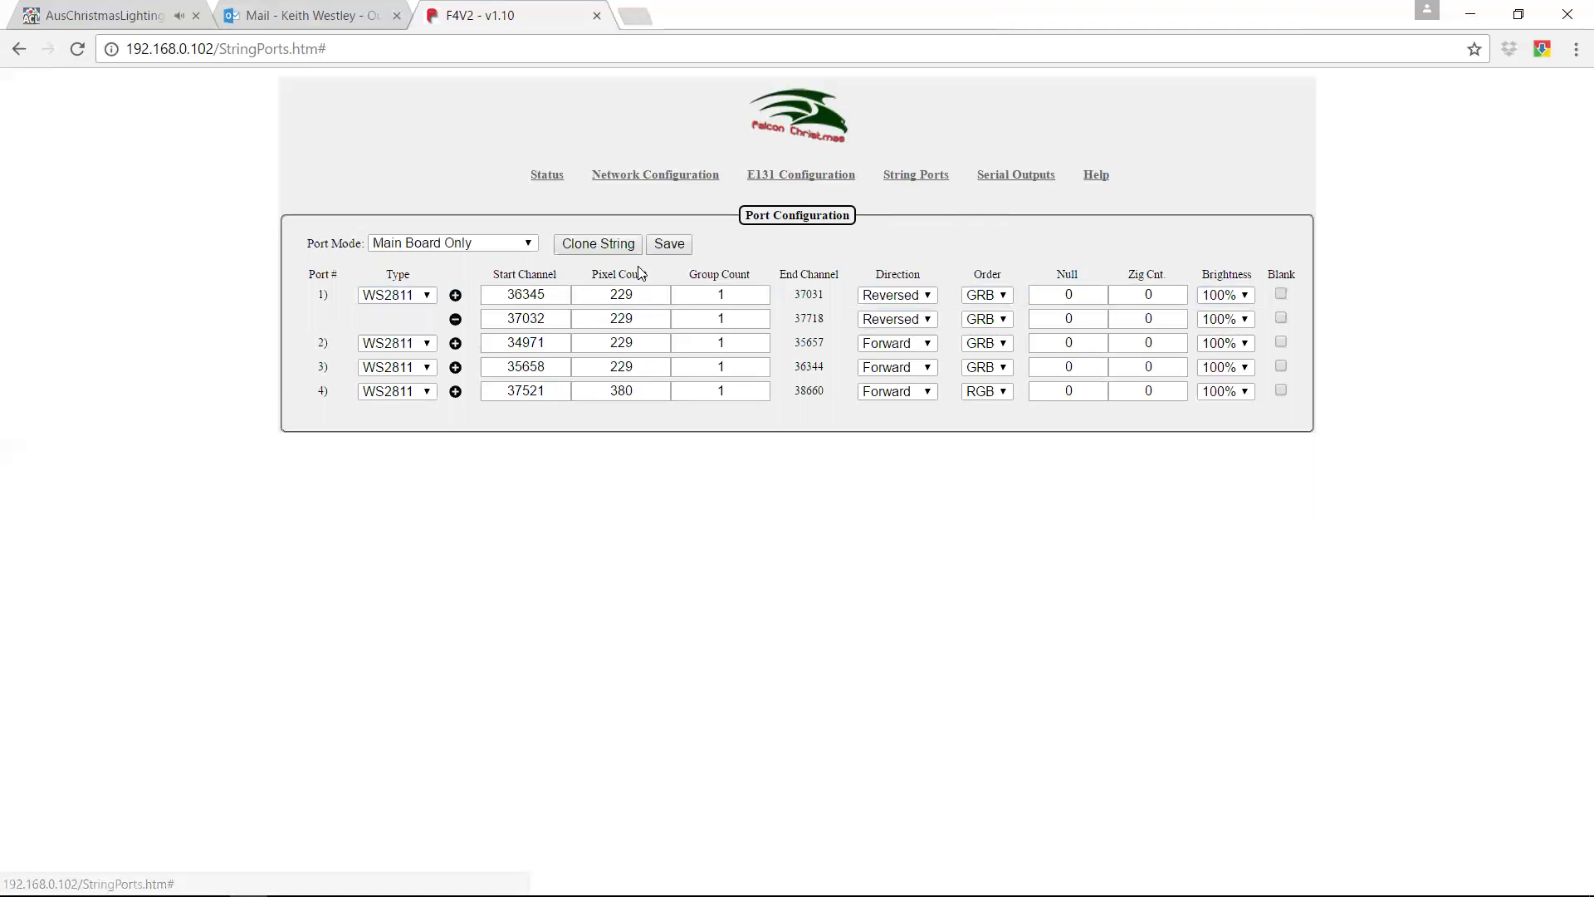
click(669, 244)
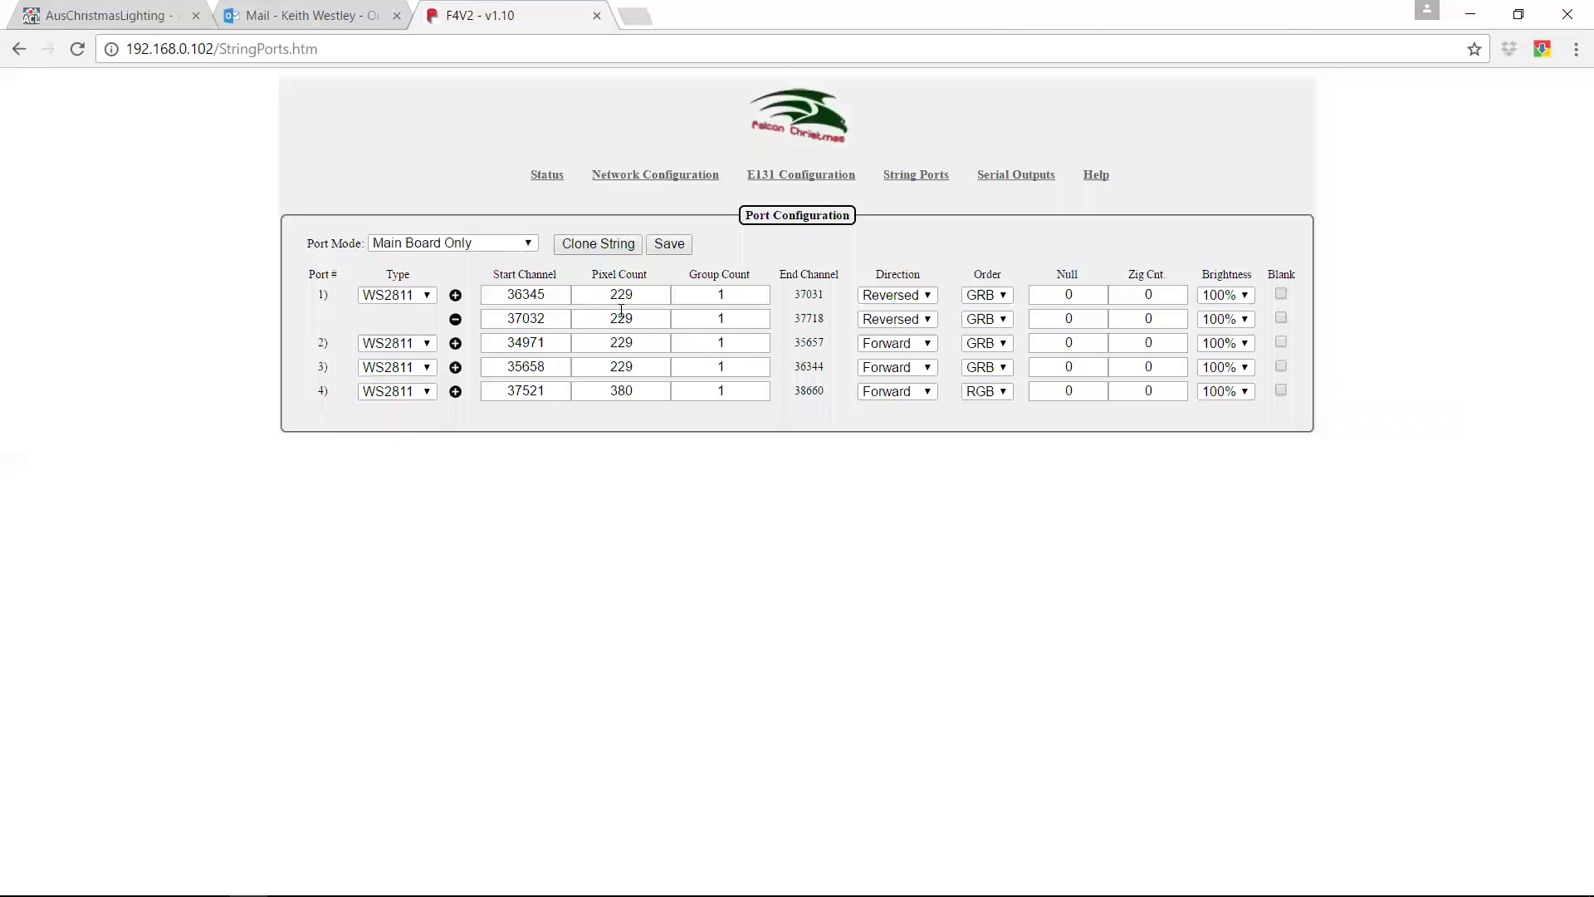
drag(618, 315, 610, 314)
key(BackSpace)
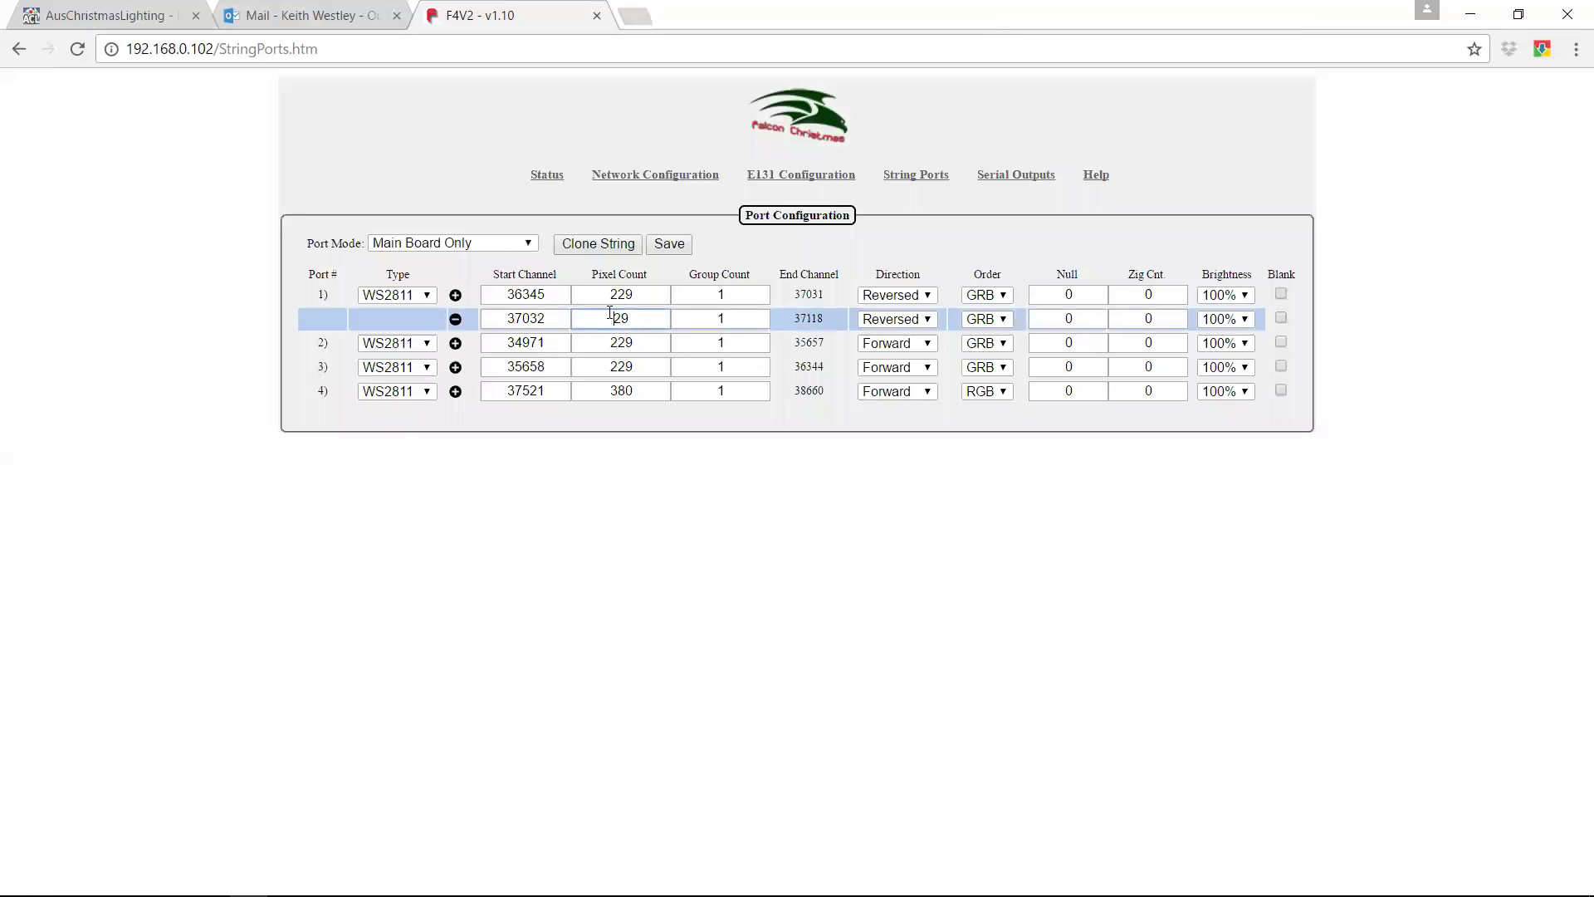
click(643, 292)
key(BackSpace)
key(BackSpace)
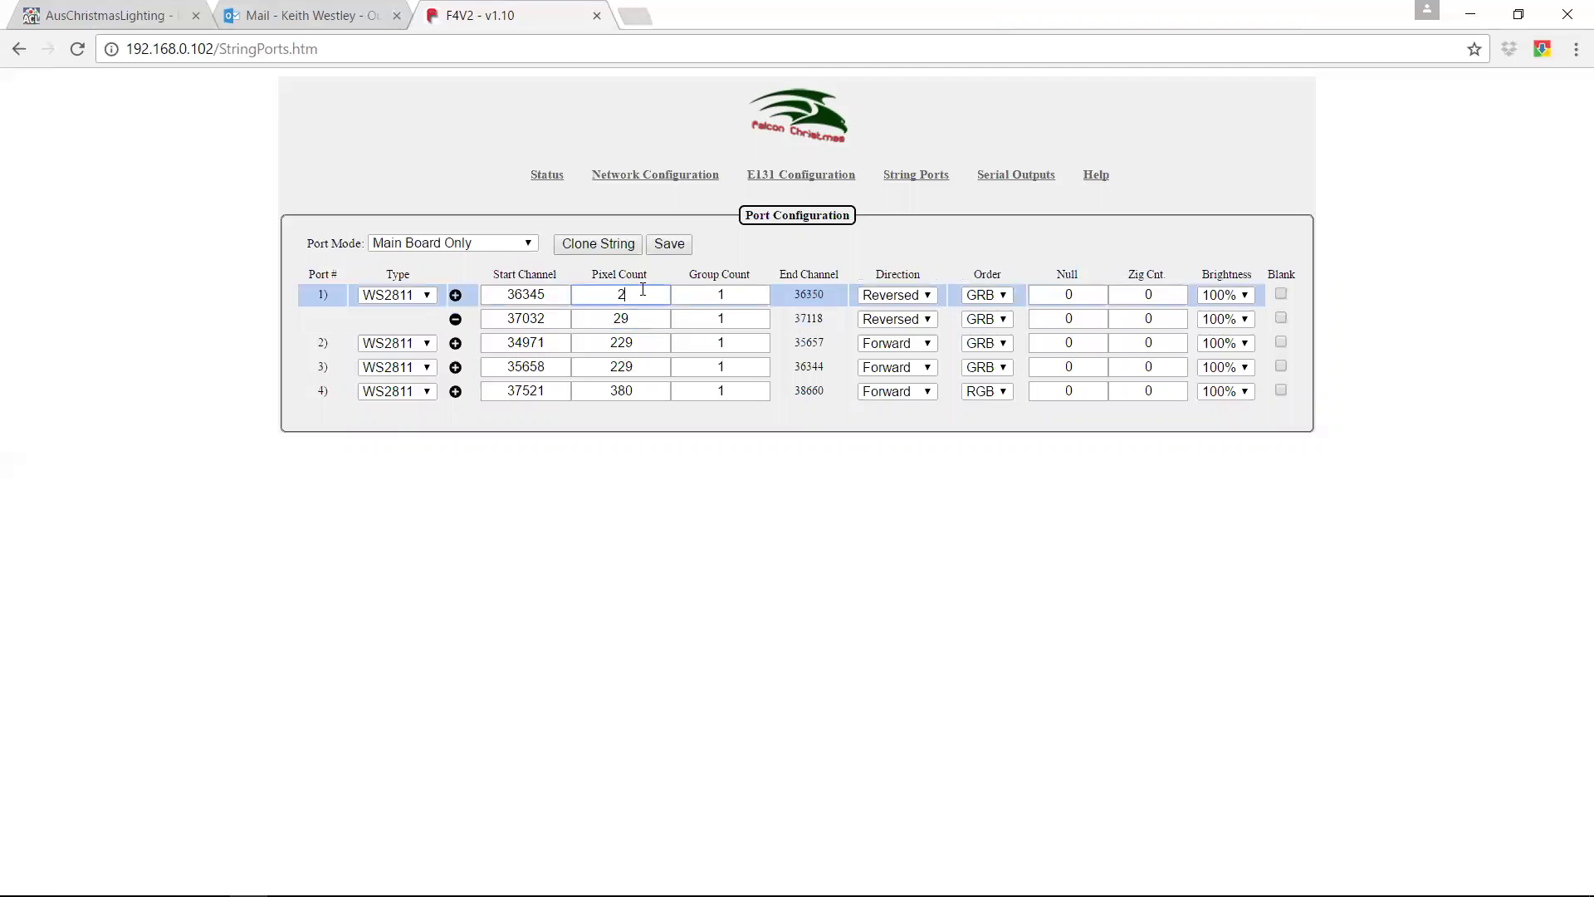
text(00)
Step: Give the virtual string start channel 36945 and Forward direction, and save
click(518, 321)
key(shift+Right)
key(shift+Right)
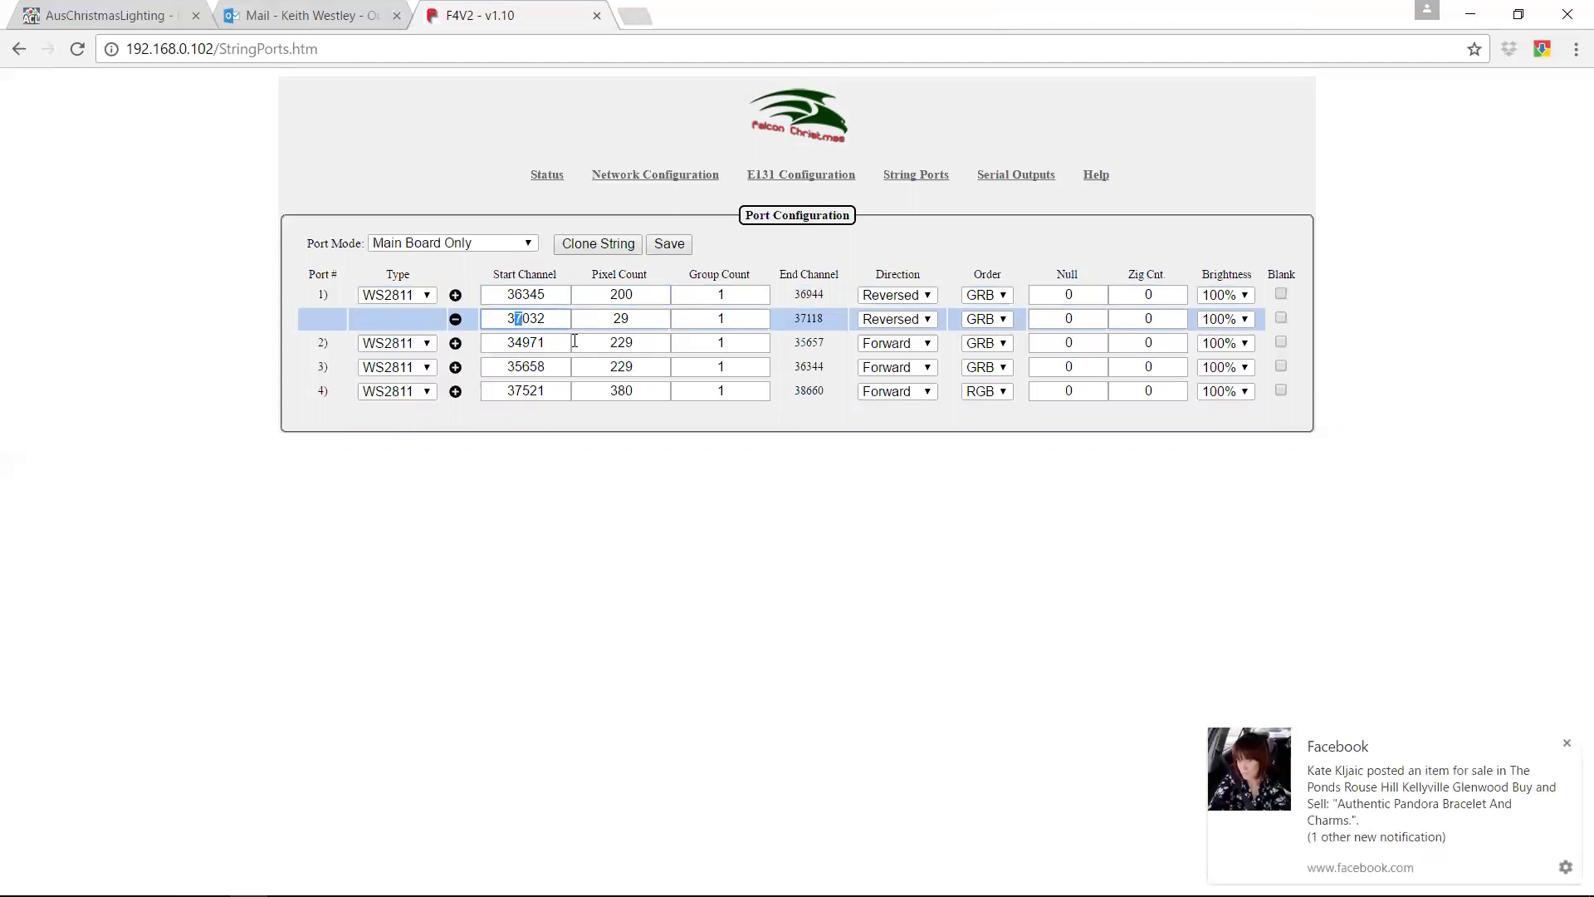
key(BackSpace)
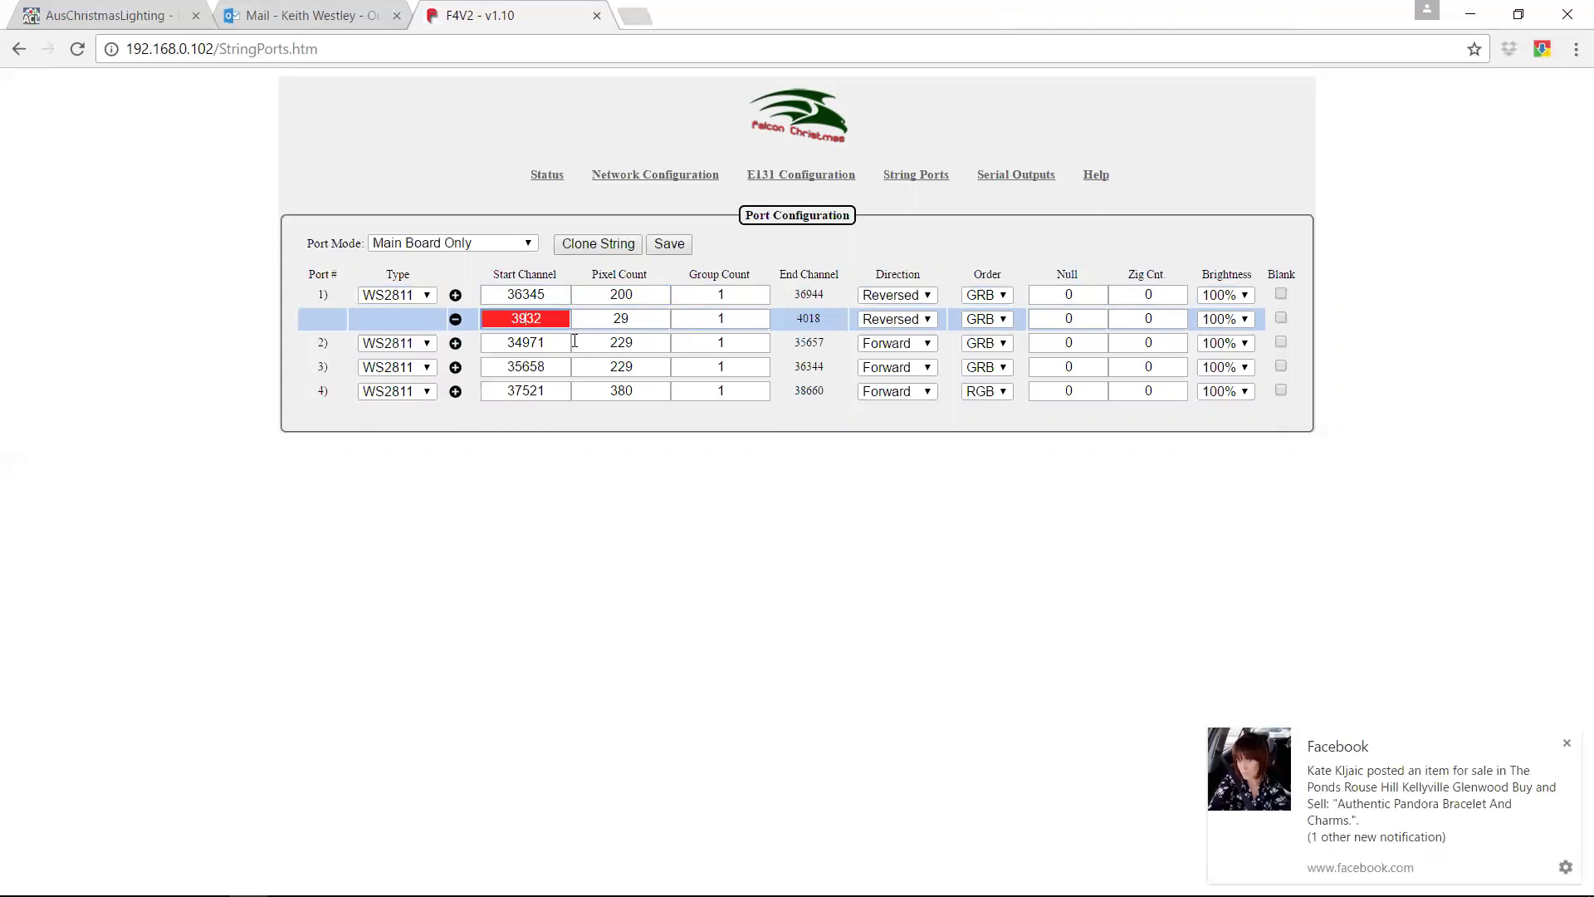
text(6945)
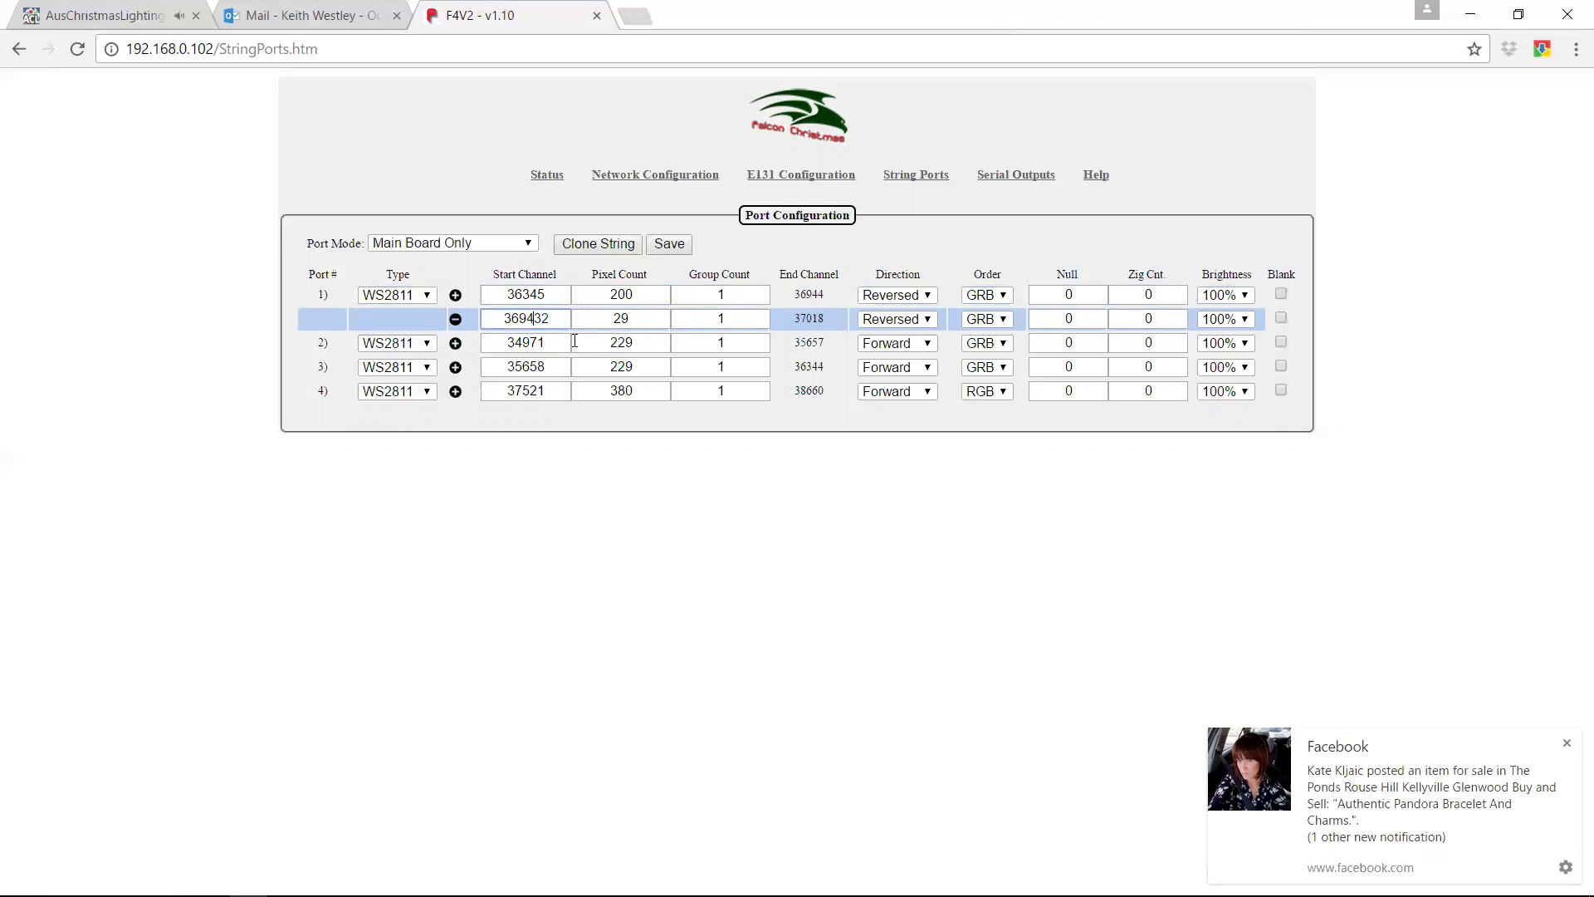
key(BackSpace)
key(BackSpace)
key(Tab)
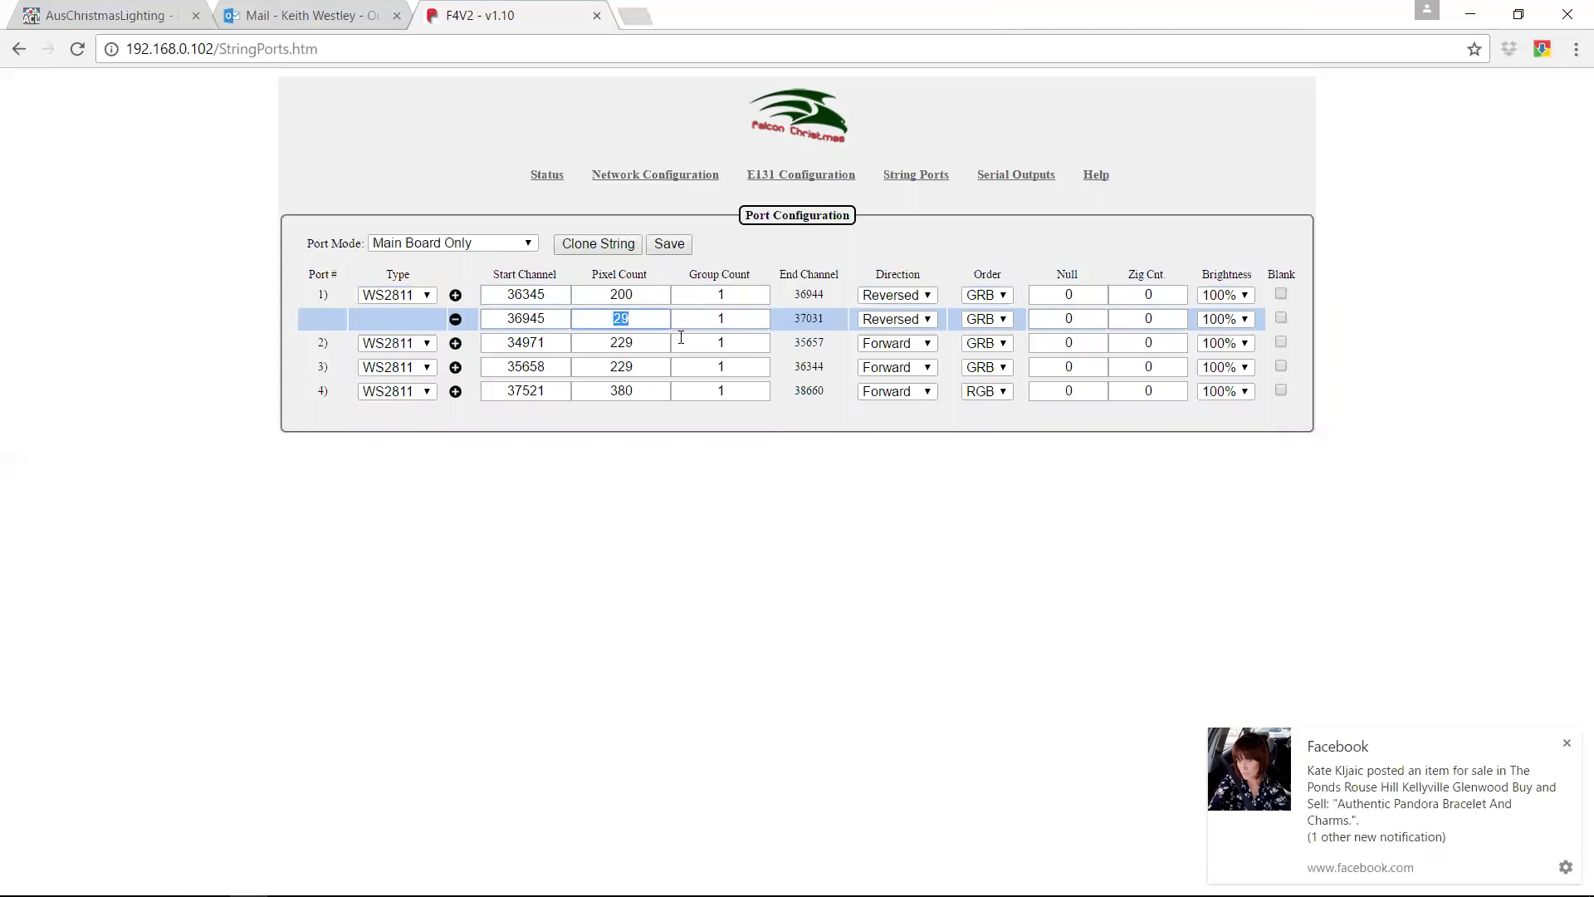
click(880, 313)
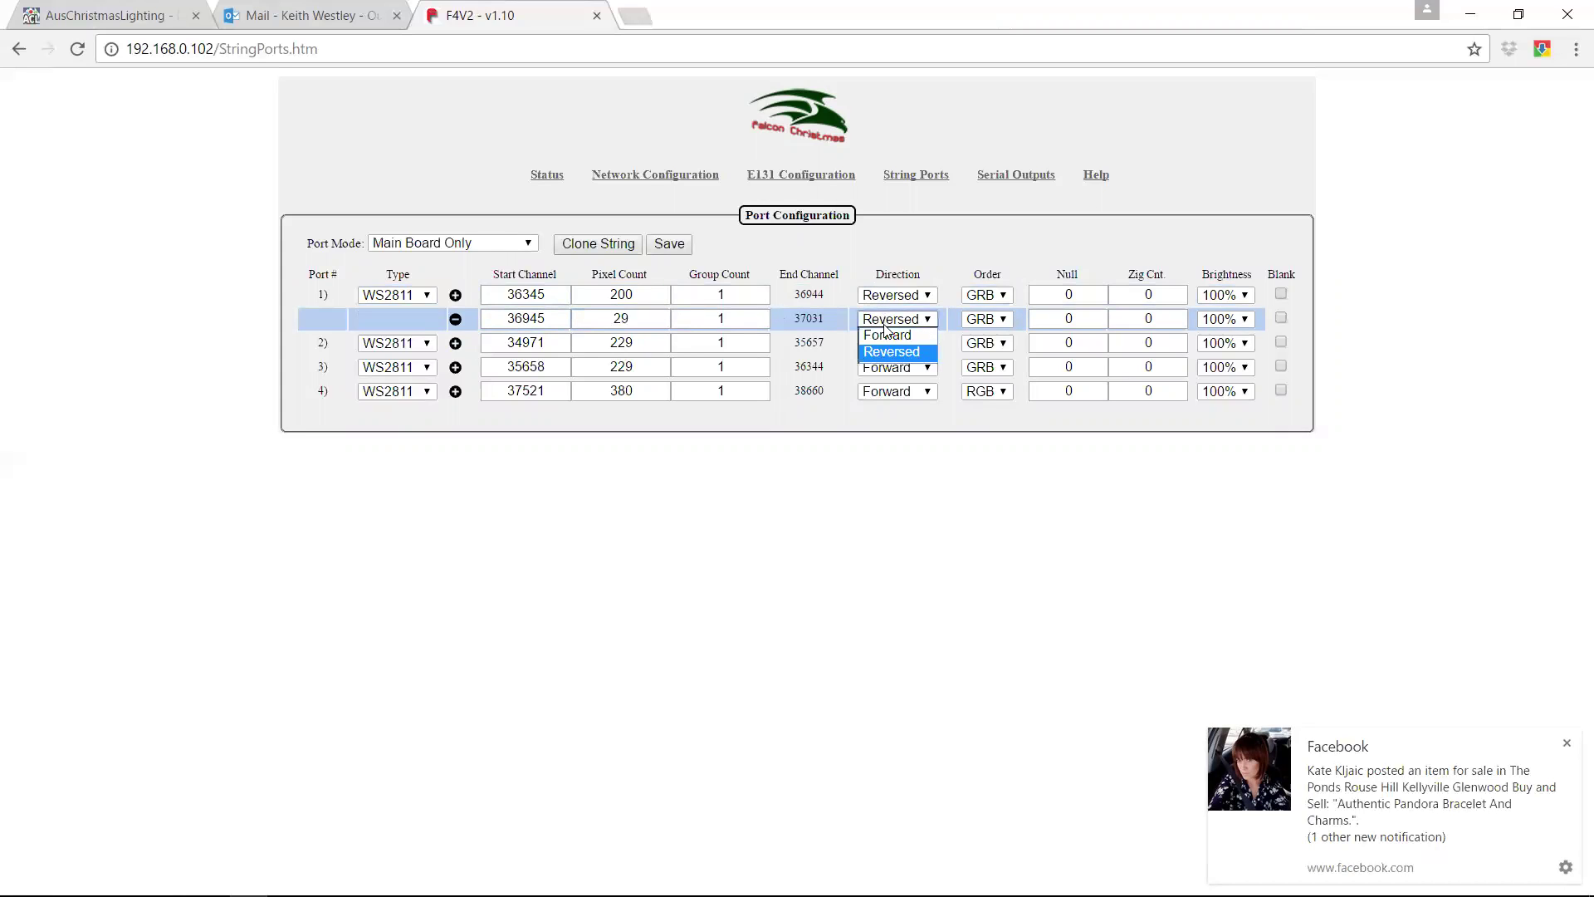
click(891, 332)
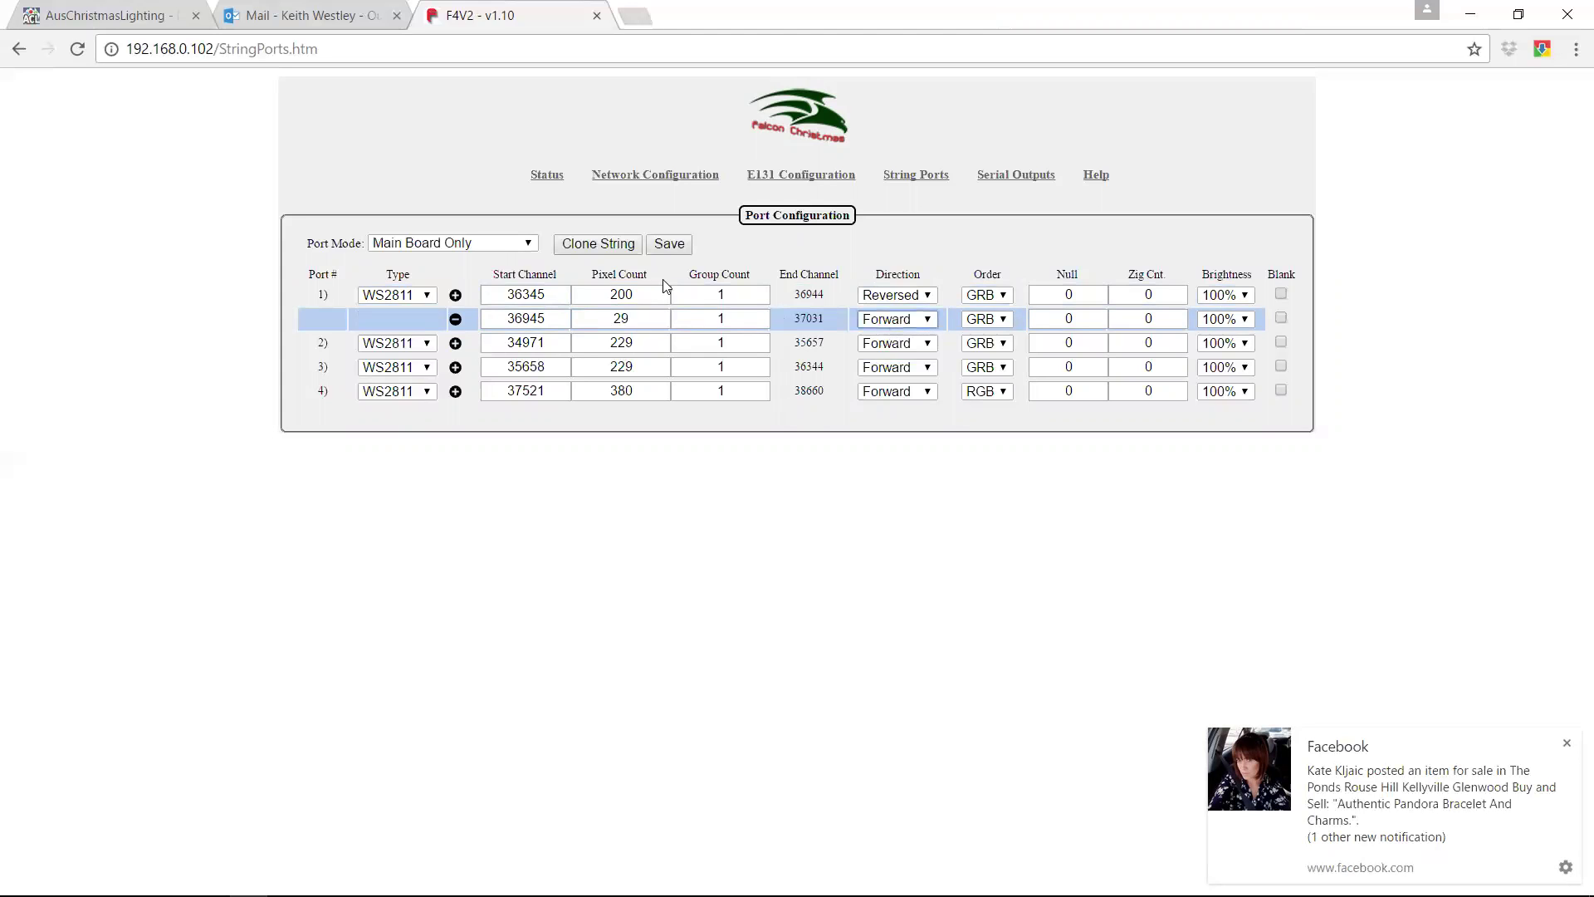
click(669, 247)
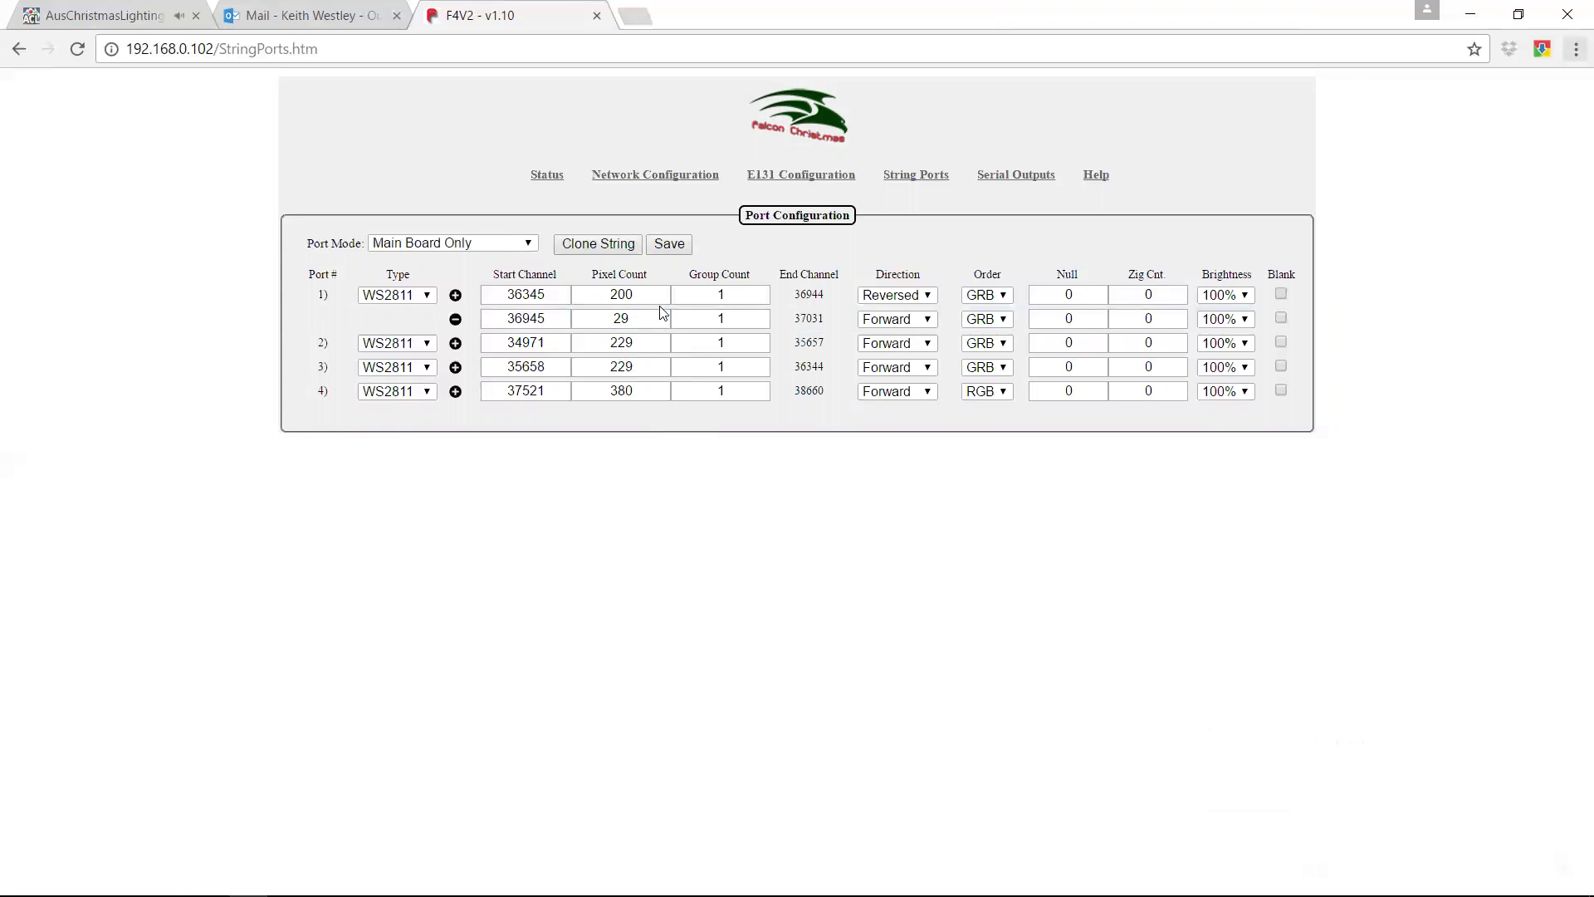
key(alt+Tab)
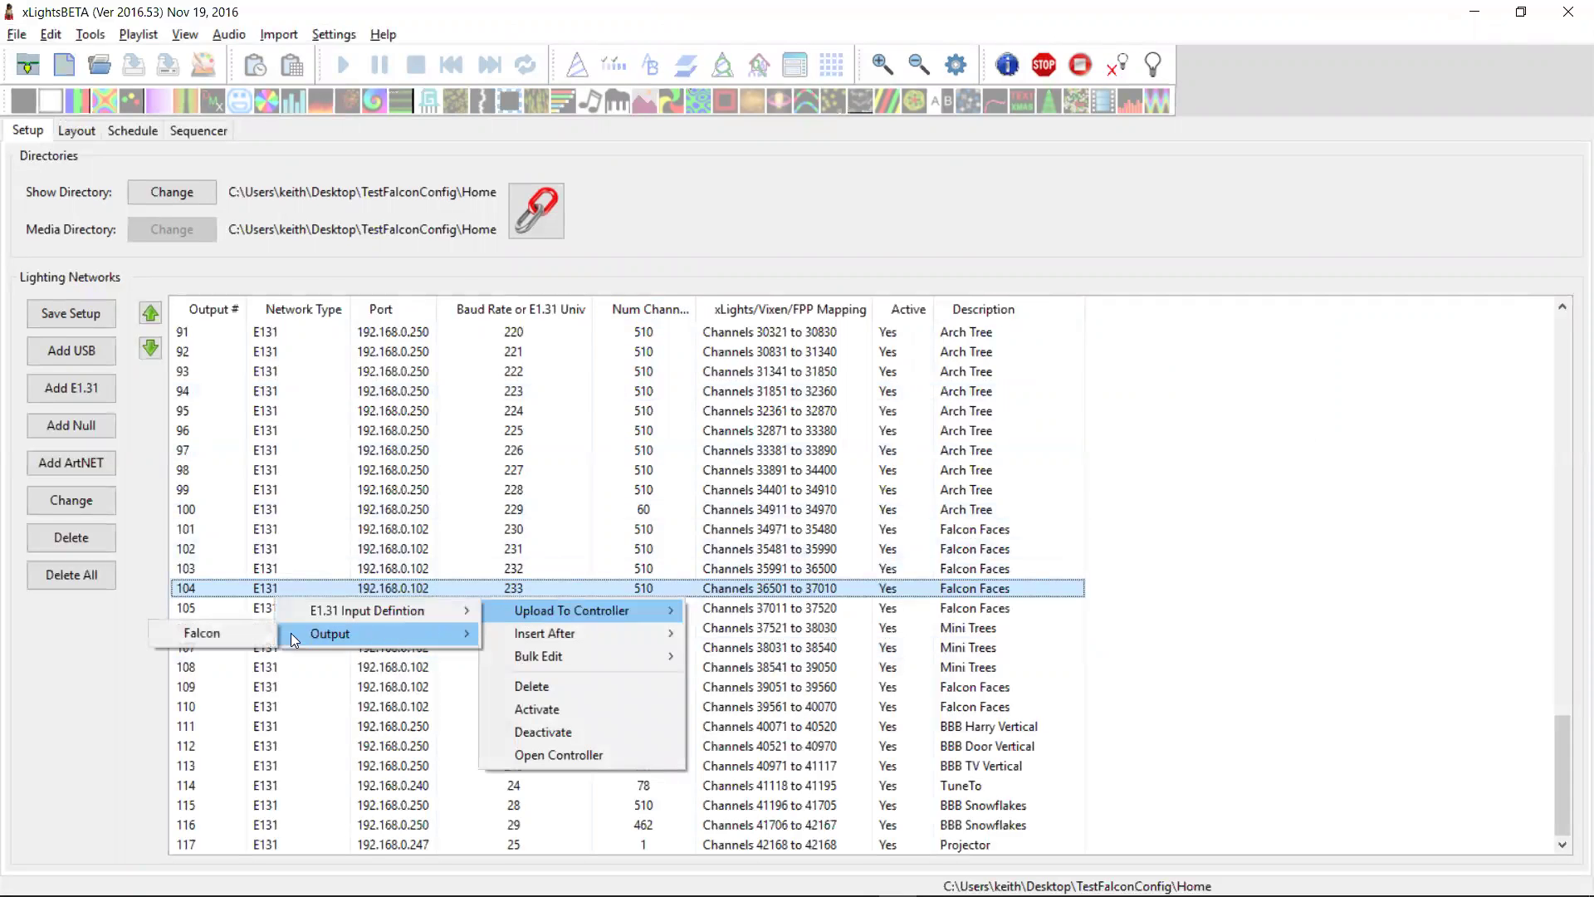
Step: Confirm an output upload to the Falcon, triggering the port 1 virtual strings warning
click(249, 635)
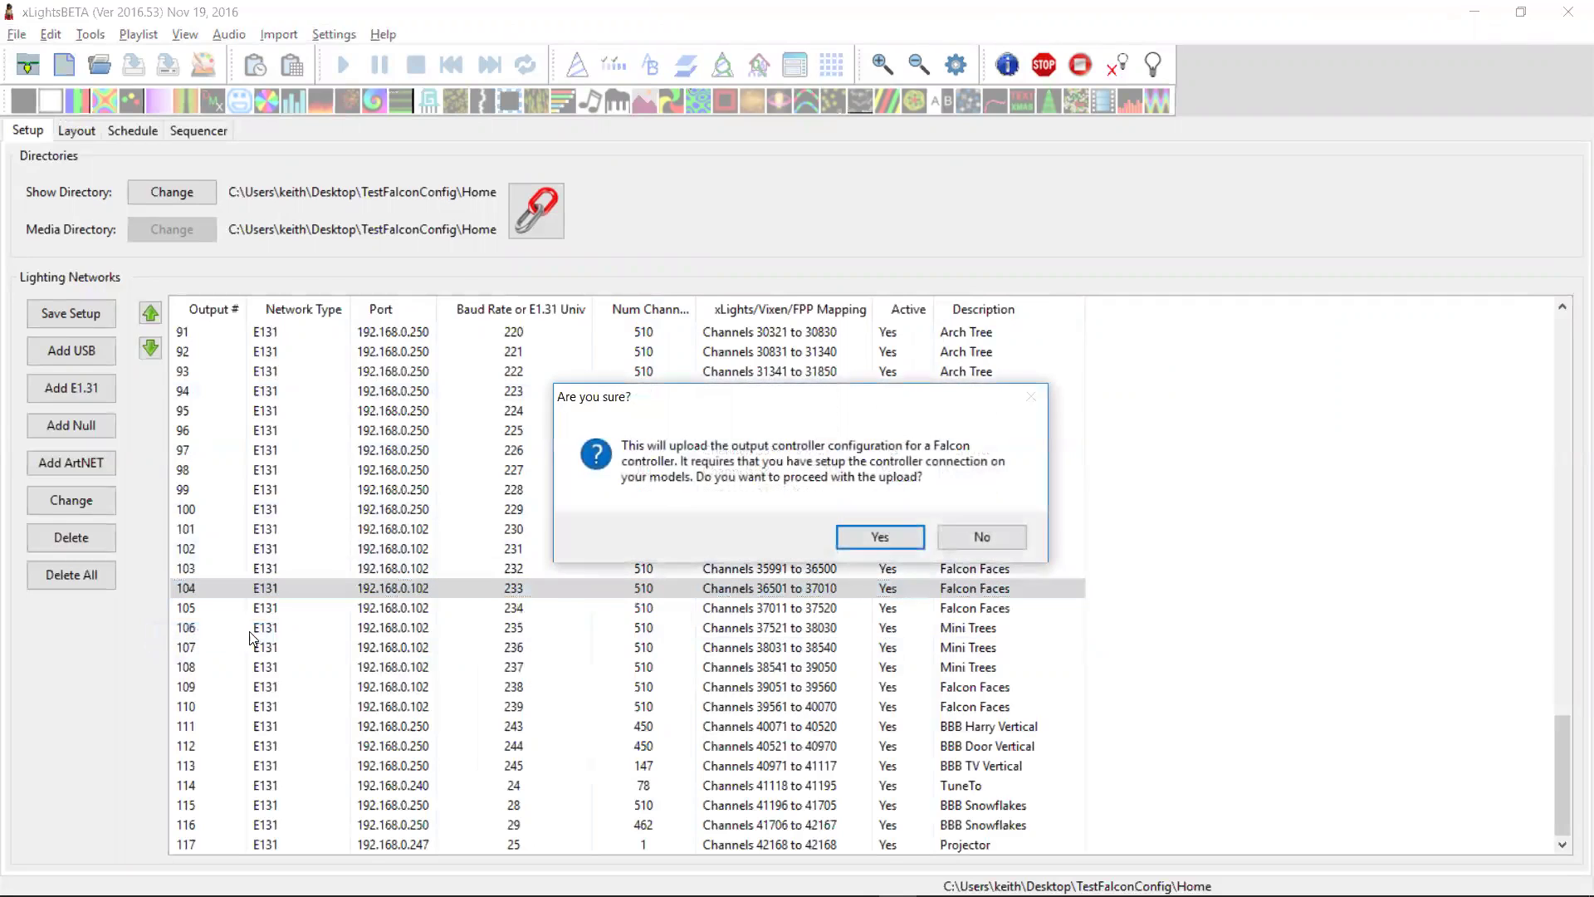
click(879, 536)
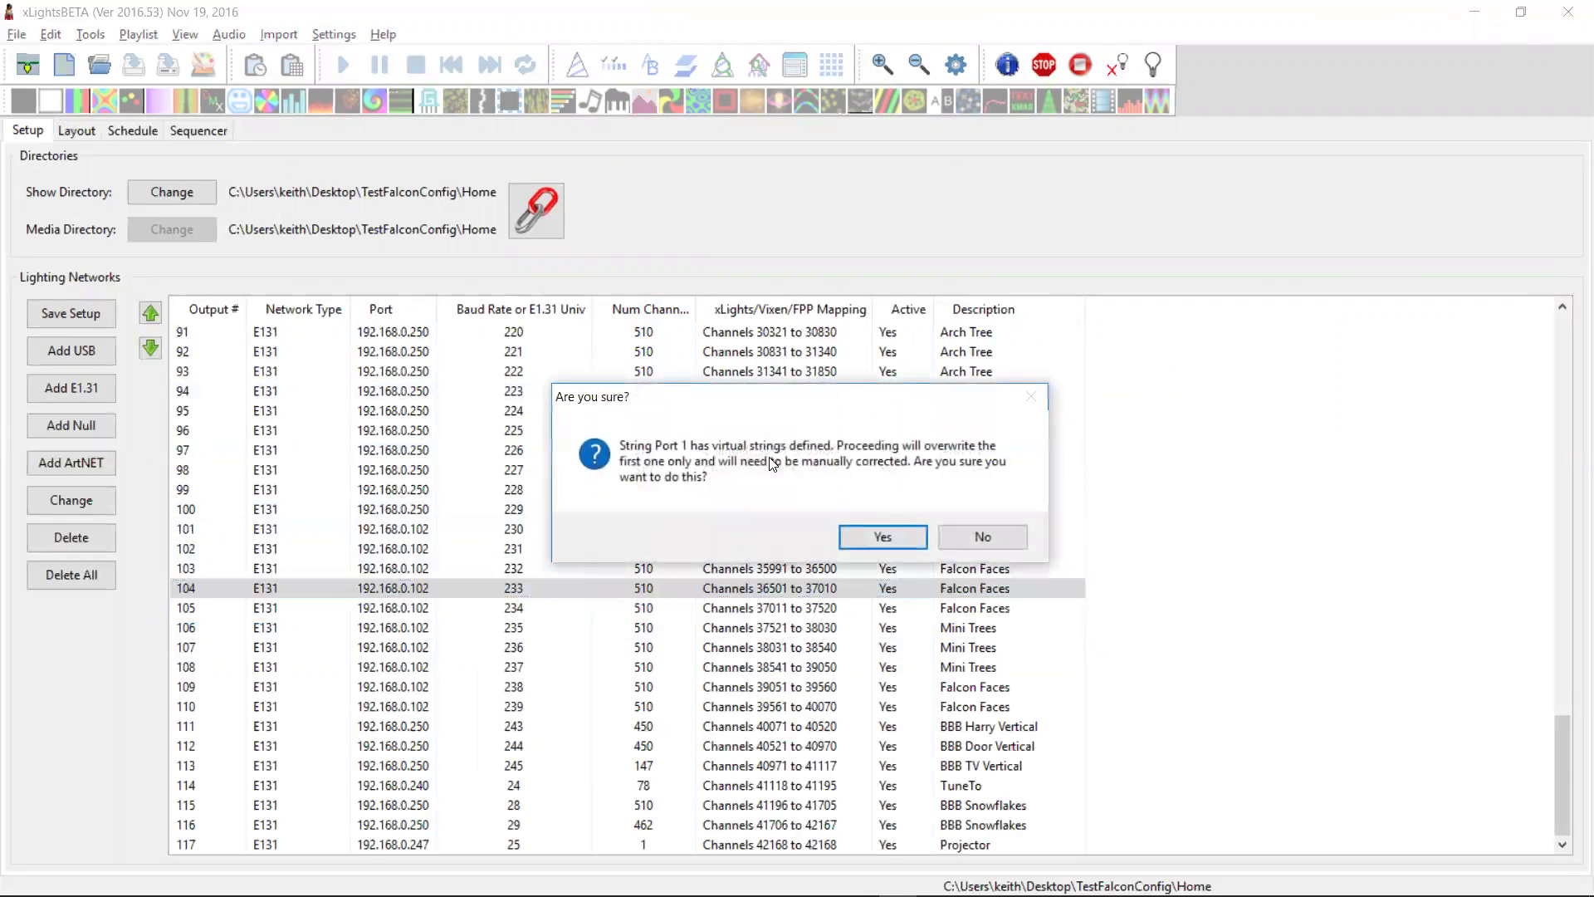